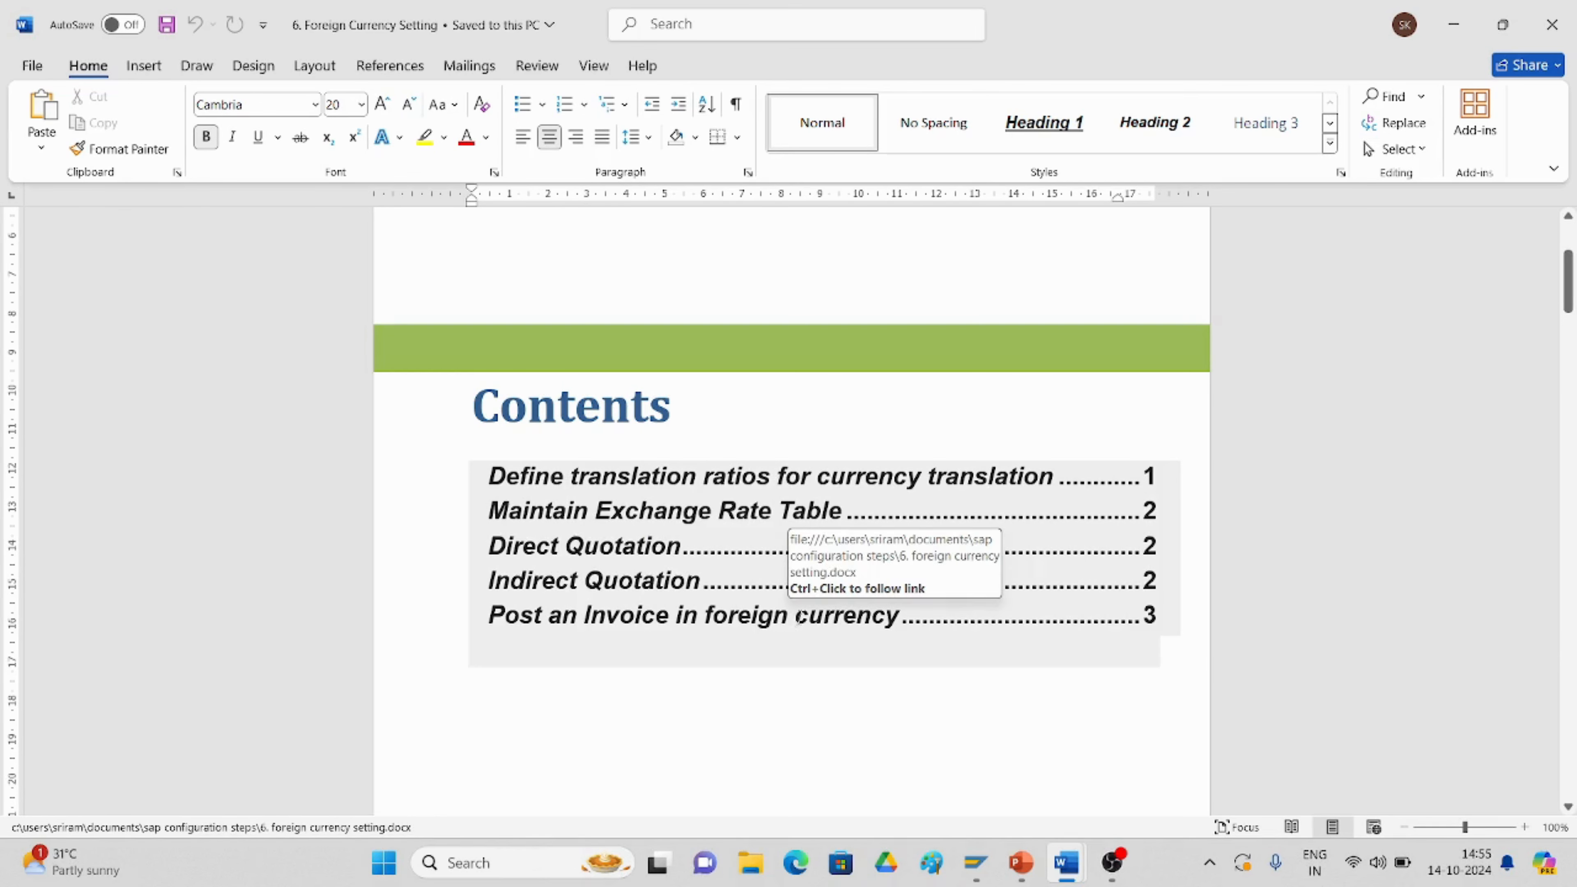
# Find the translation ratios transaction code in the Word guide, switch to SAP, and run /nobbs, continuing past the warning.
pyautogui.scroll(-9, 713, 583)
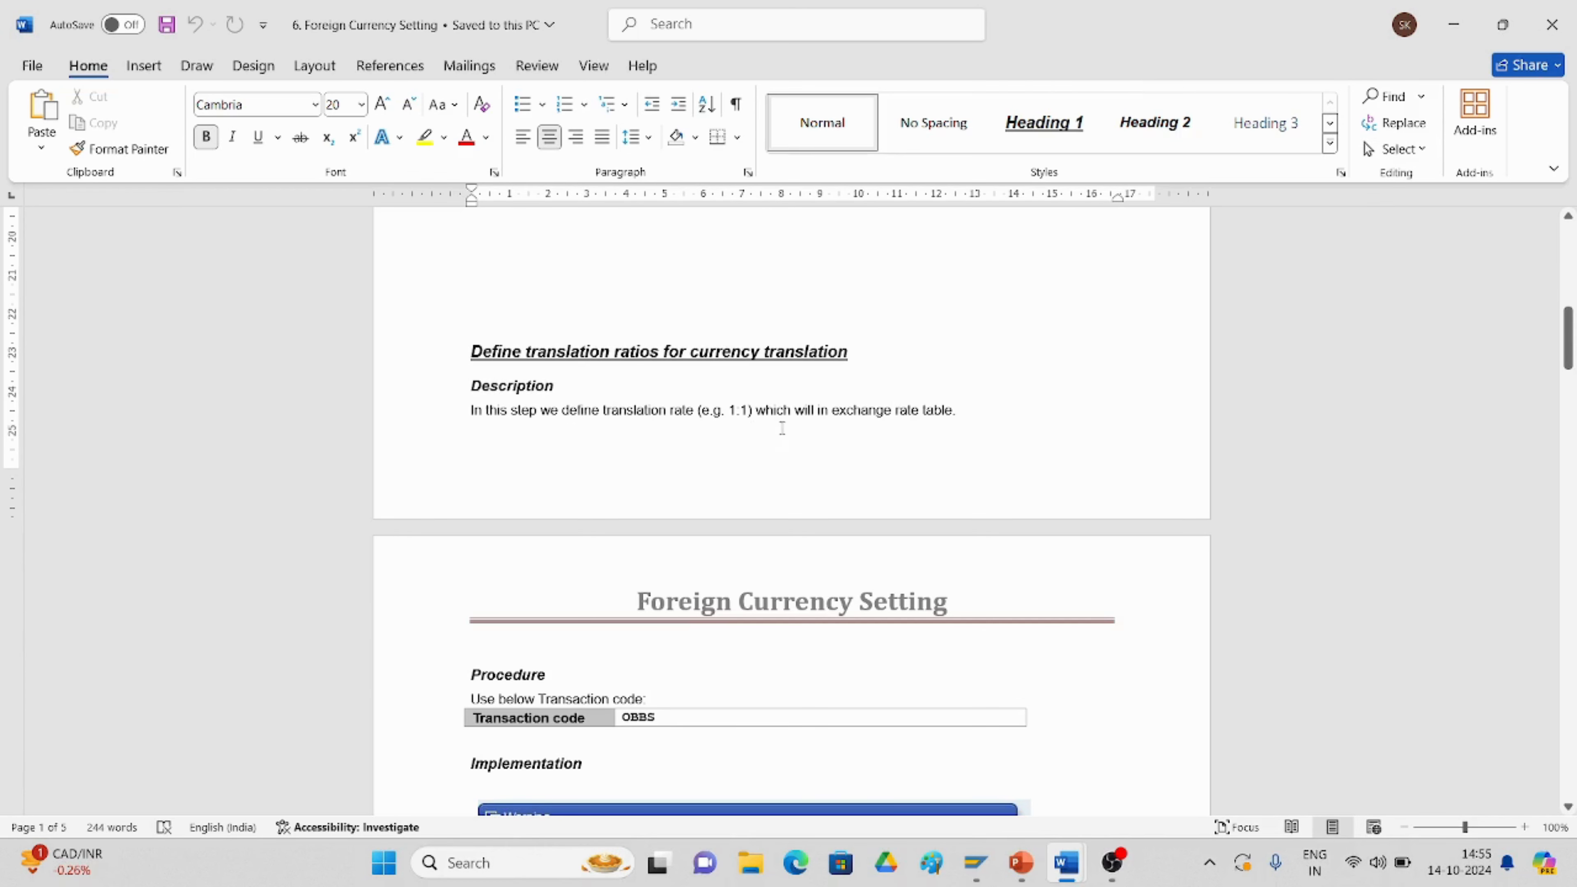
pyautogui.scroll(-4, 739, 435)
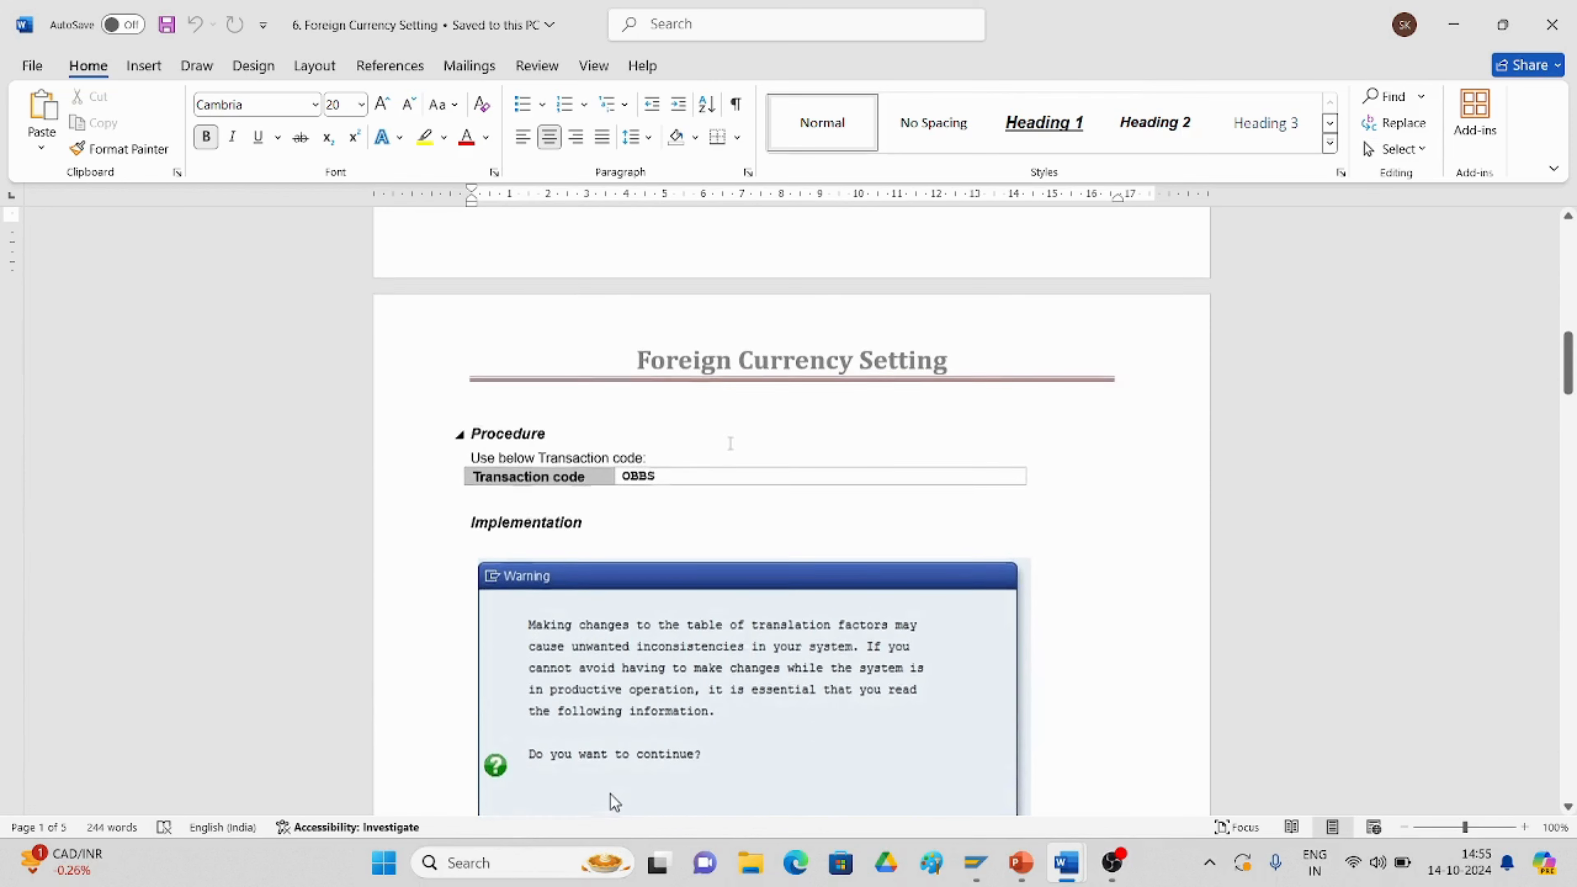
pyautogui.scroll(-1, 664, 475)
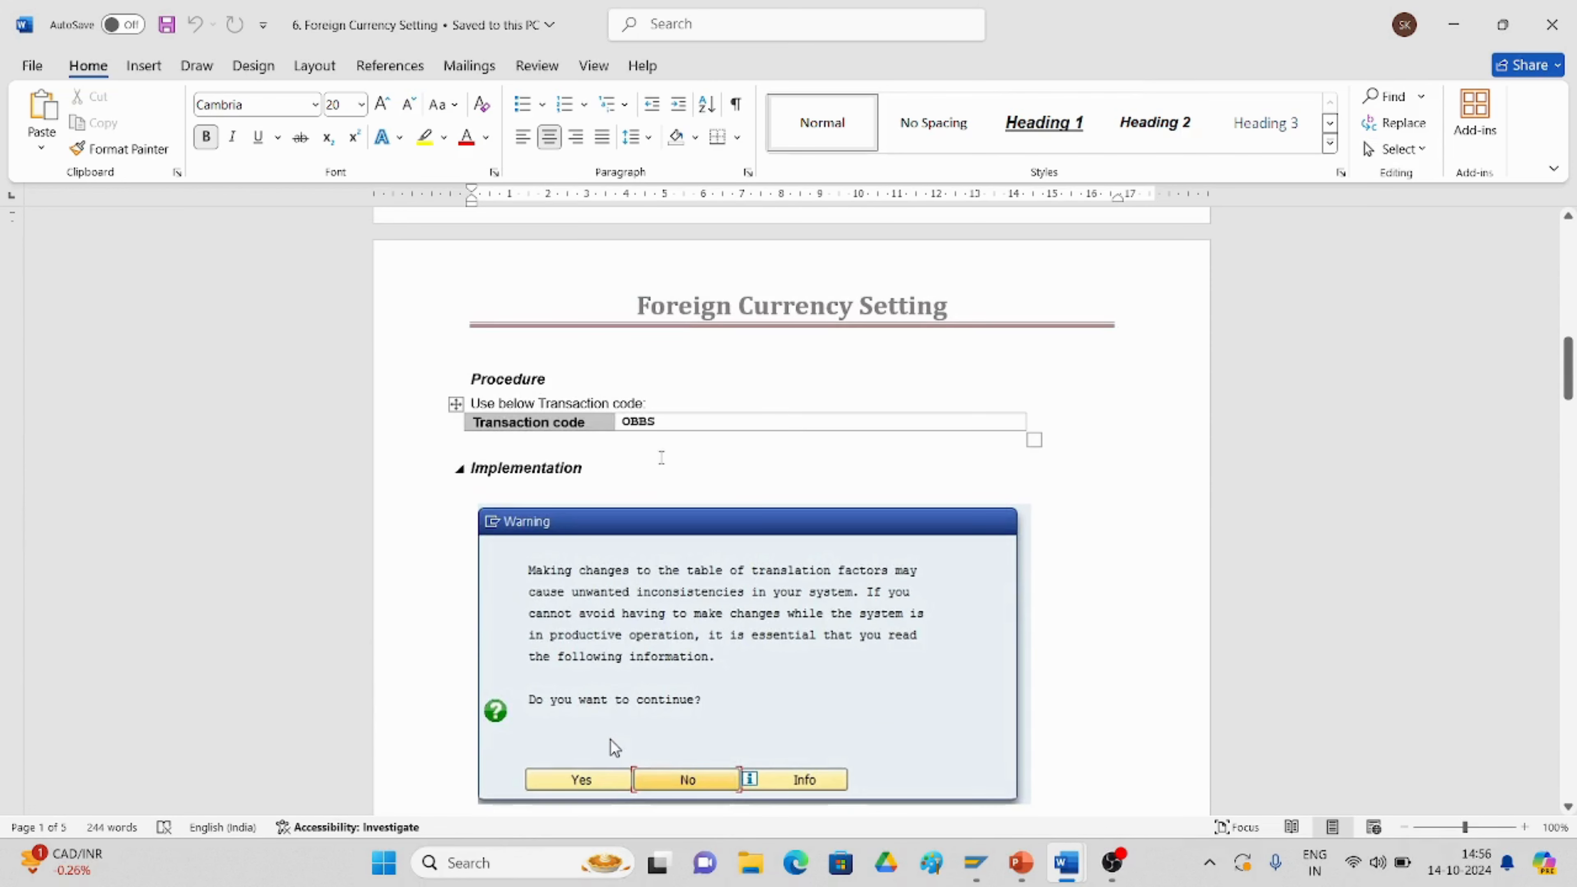
pyautogui.moveTo(976, 863)
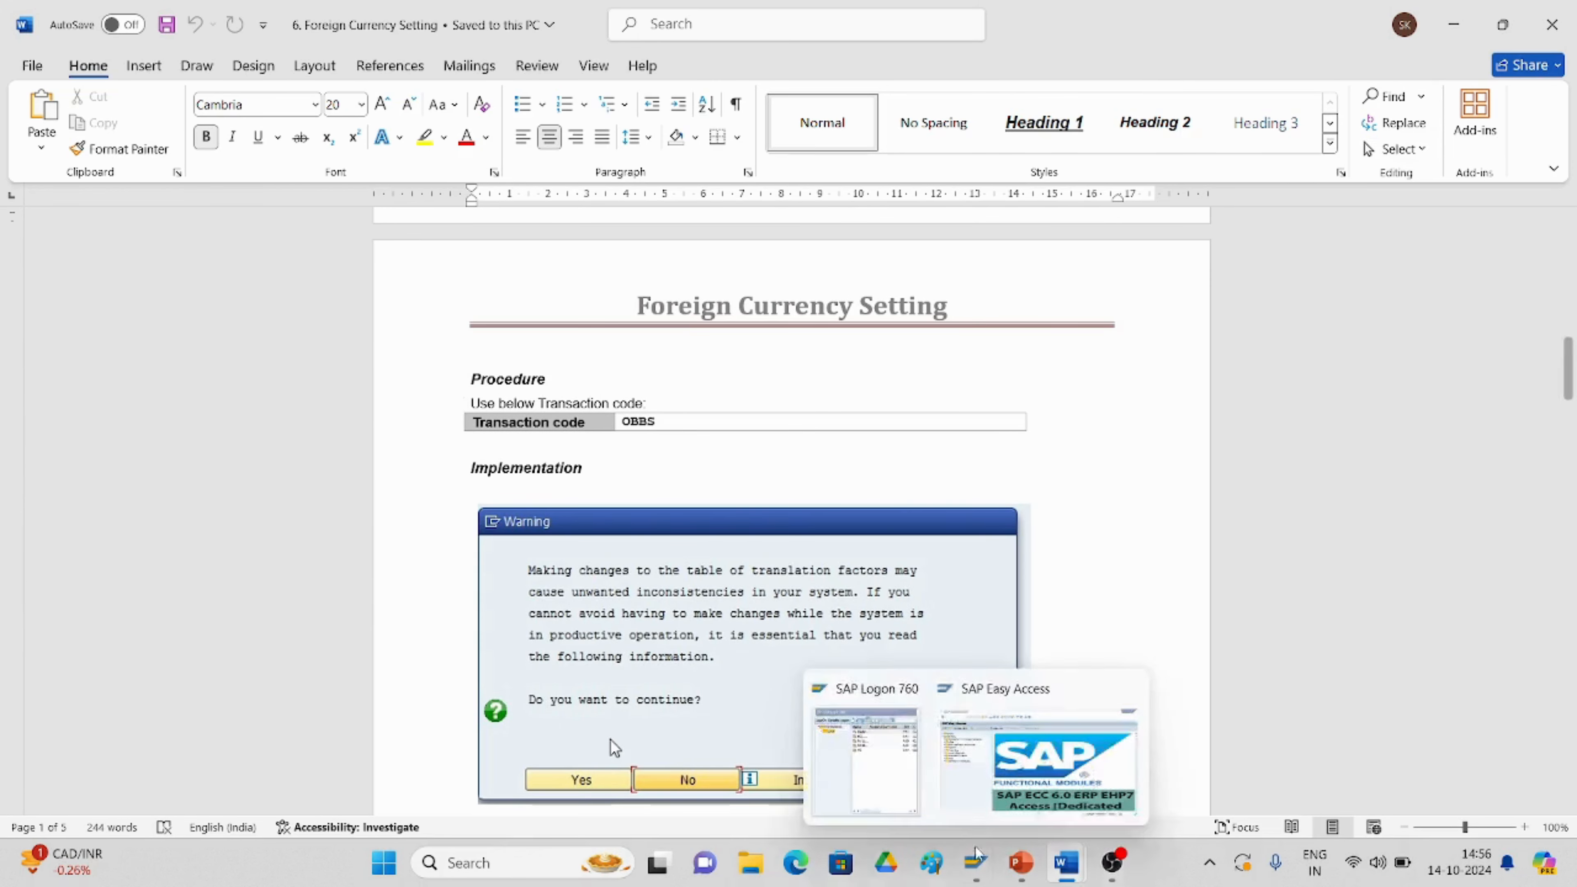
pyautogui.click(1030, 758)
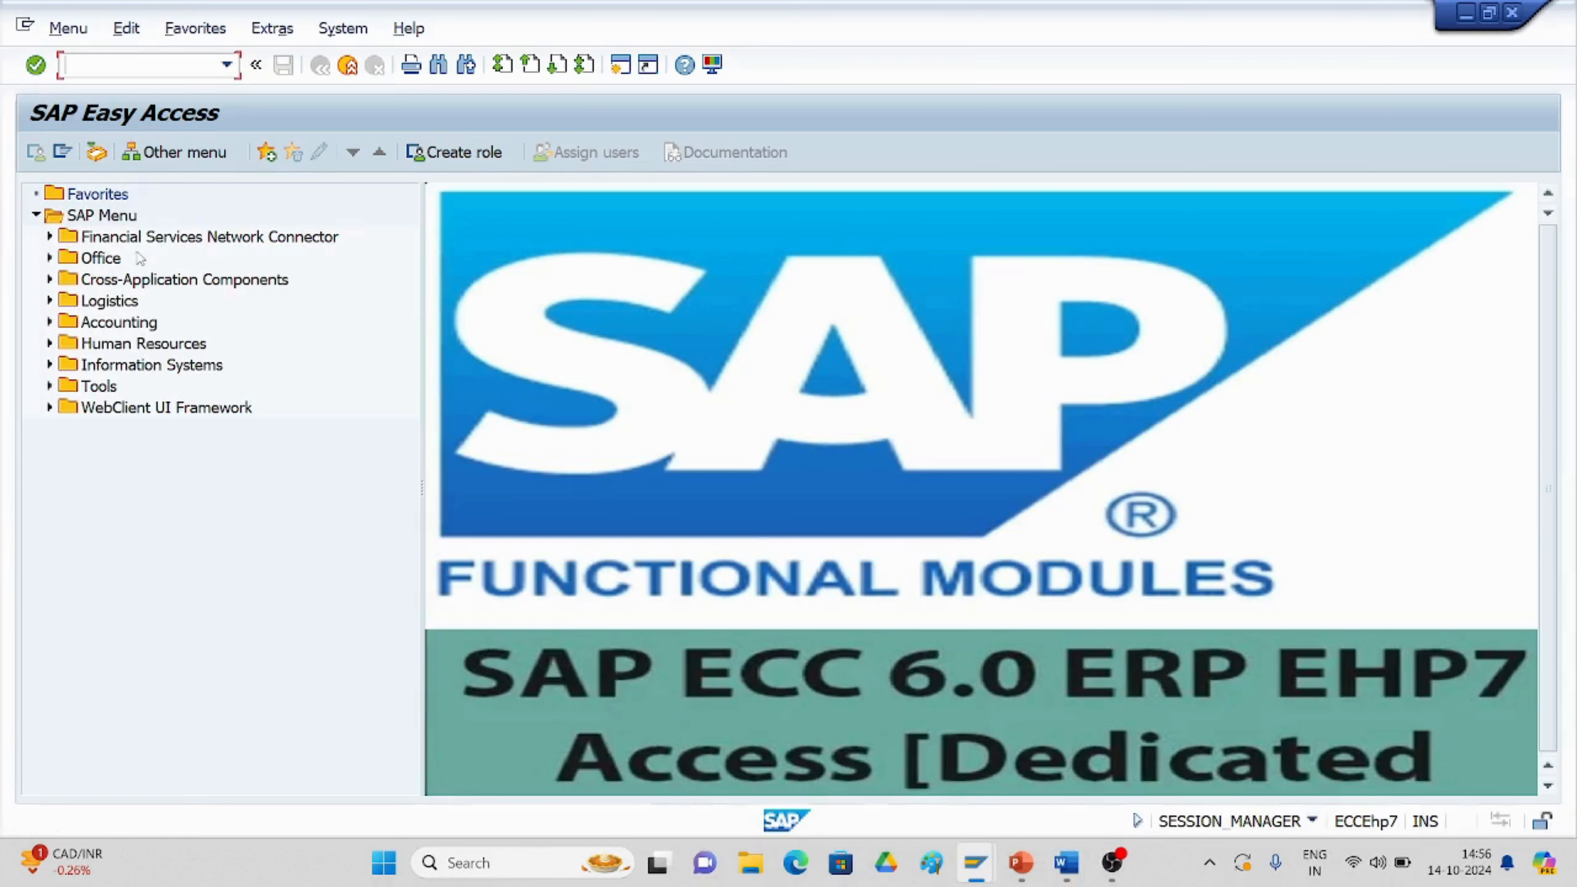
pyautogui.write('/nobbs')
pyautogui.press('Return')
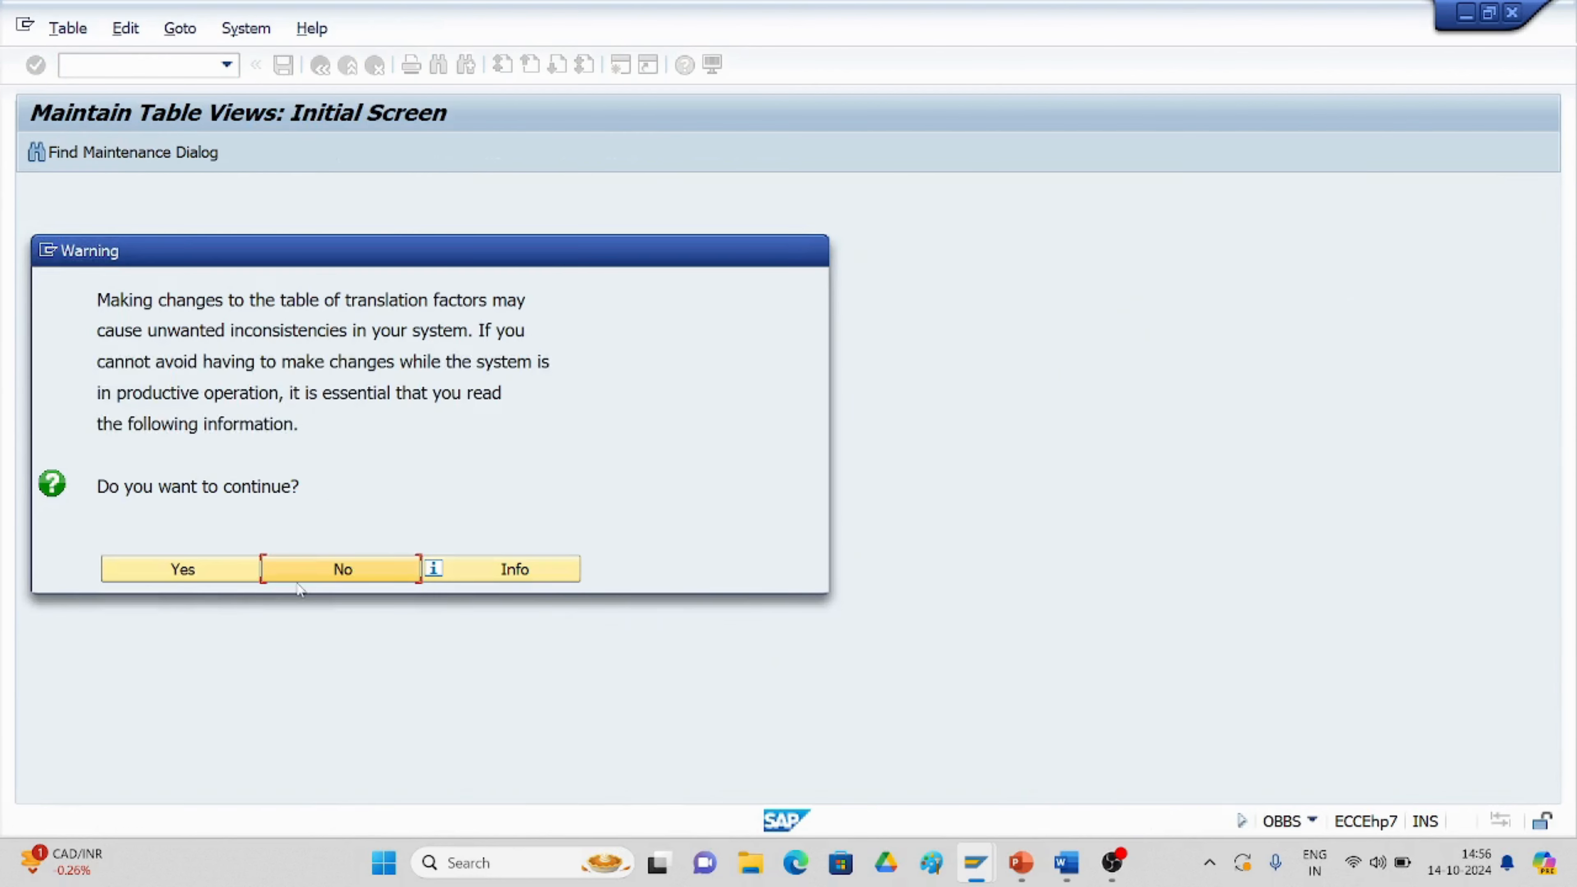
pyautogui.click(186, 574)
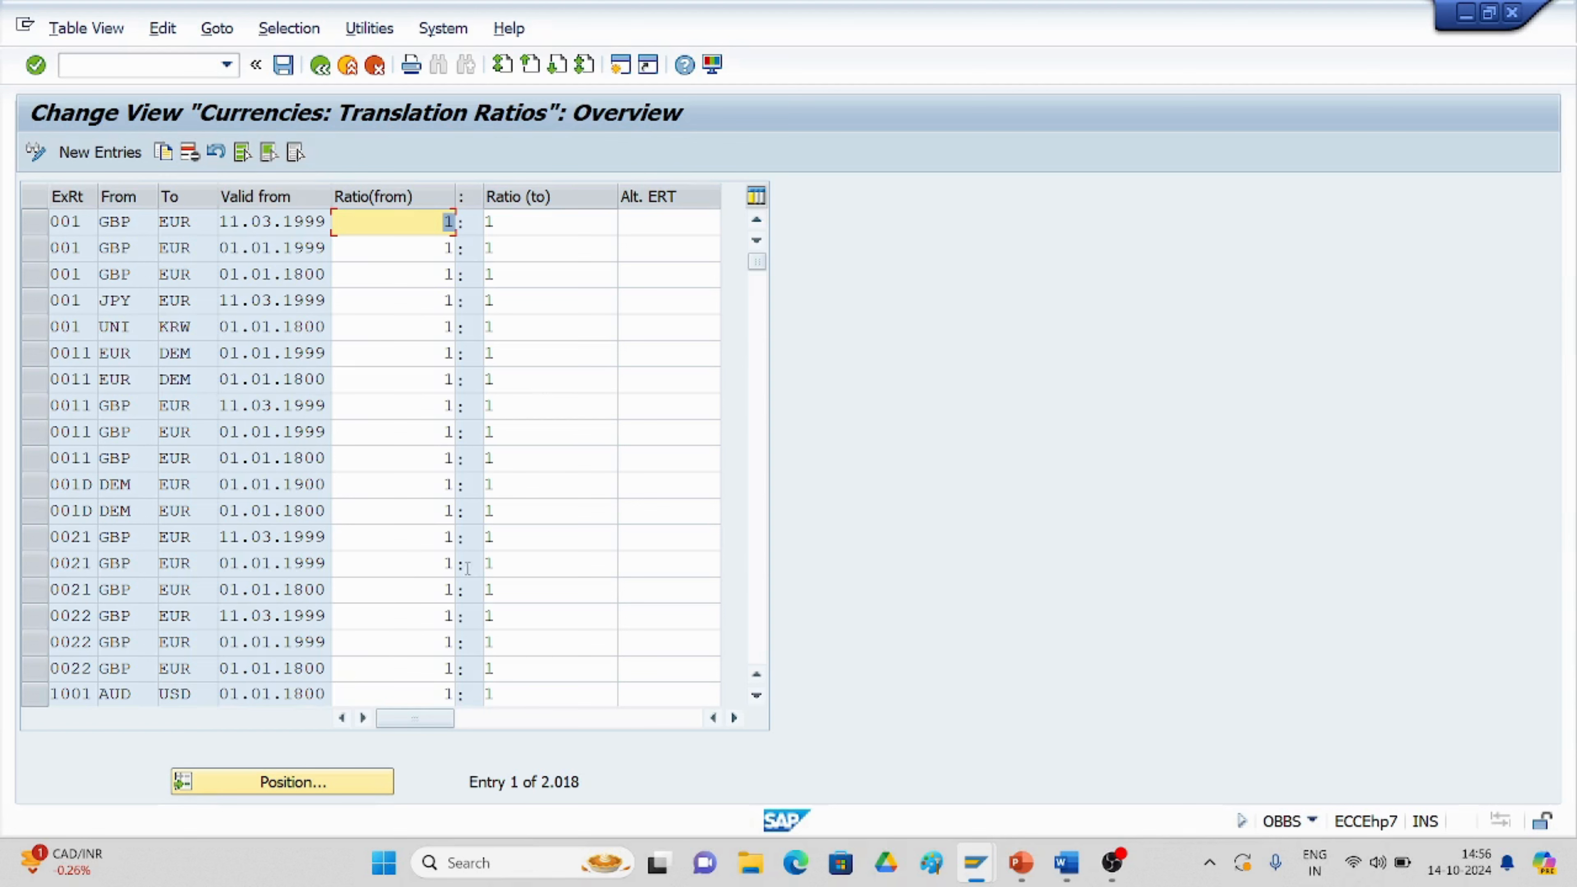
# Start a new translation ratio entry with exchange rate type M, from currency USD and to currency INR, checking the Word guide.
pyautogui.click(107, 159)
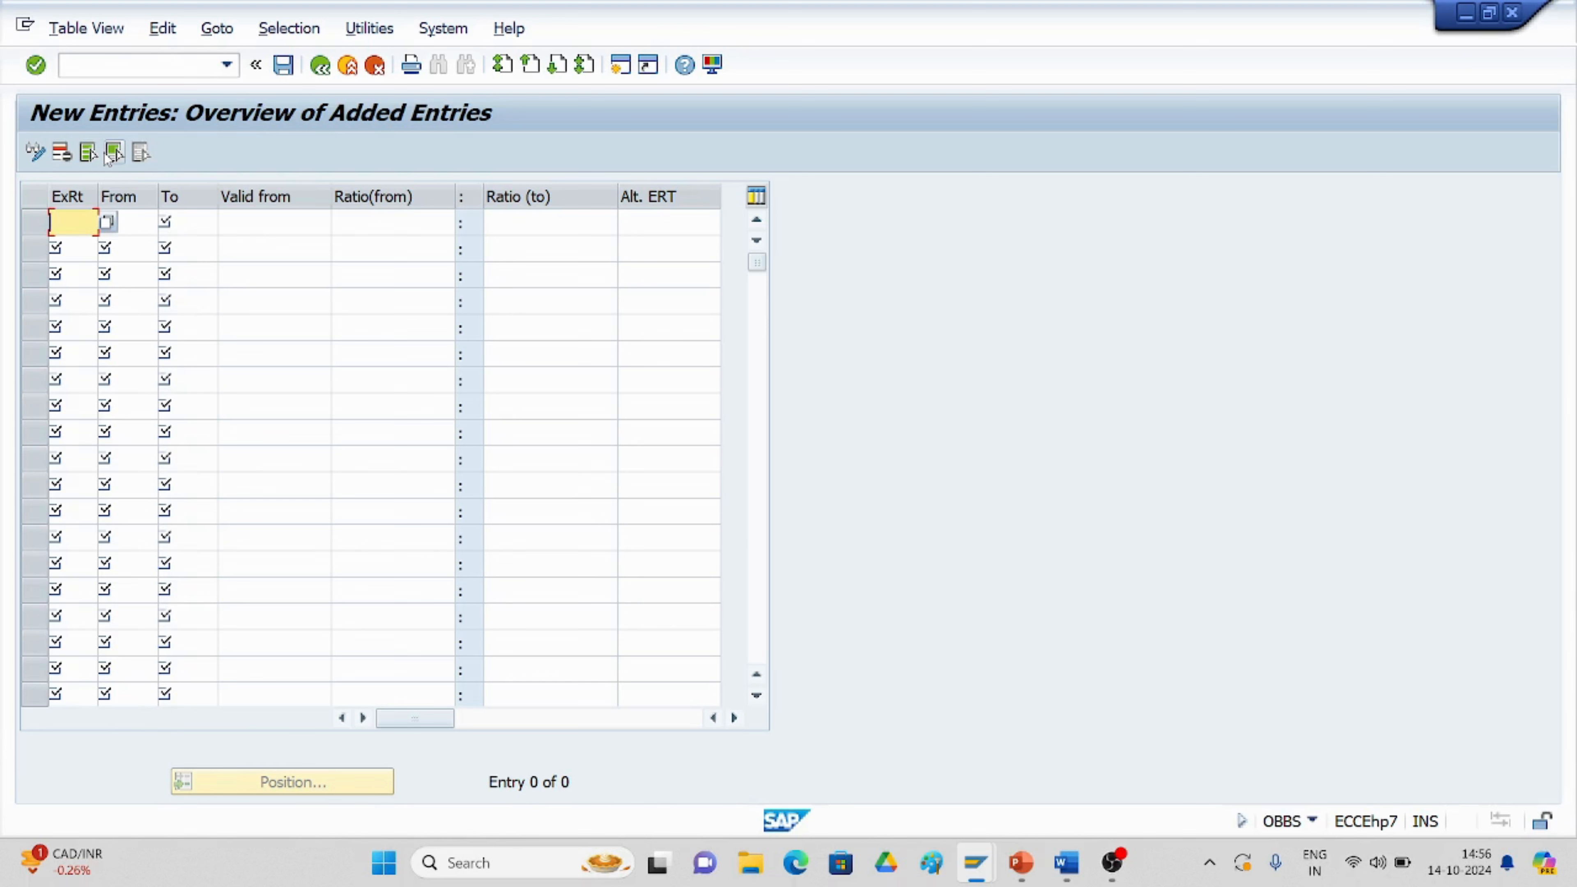
pyautogui.write('m')
pyautogui.click(143, 230)
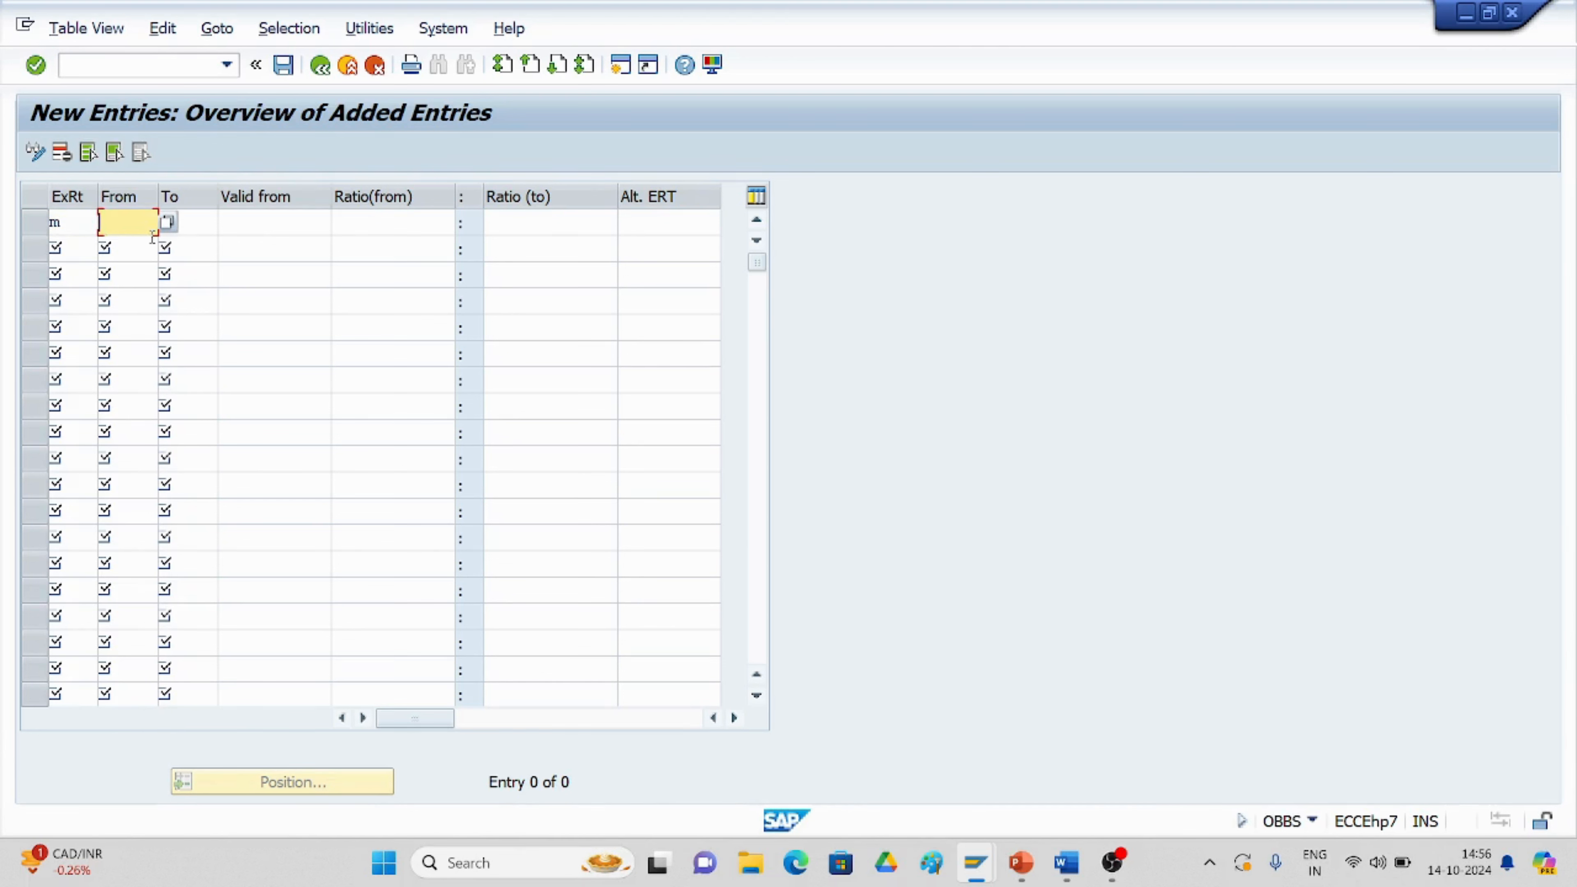
pyautogui.hotkey('alt', 'Tab')
pyautogui.scroll(-8, 610, 422)
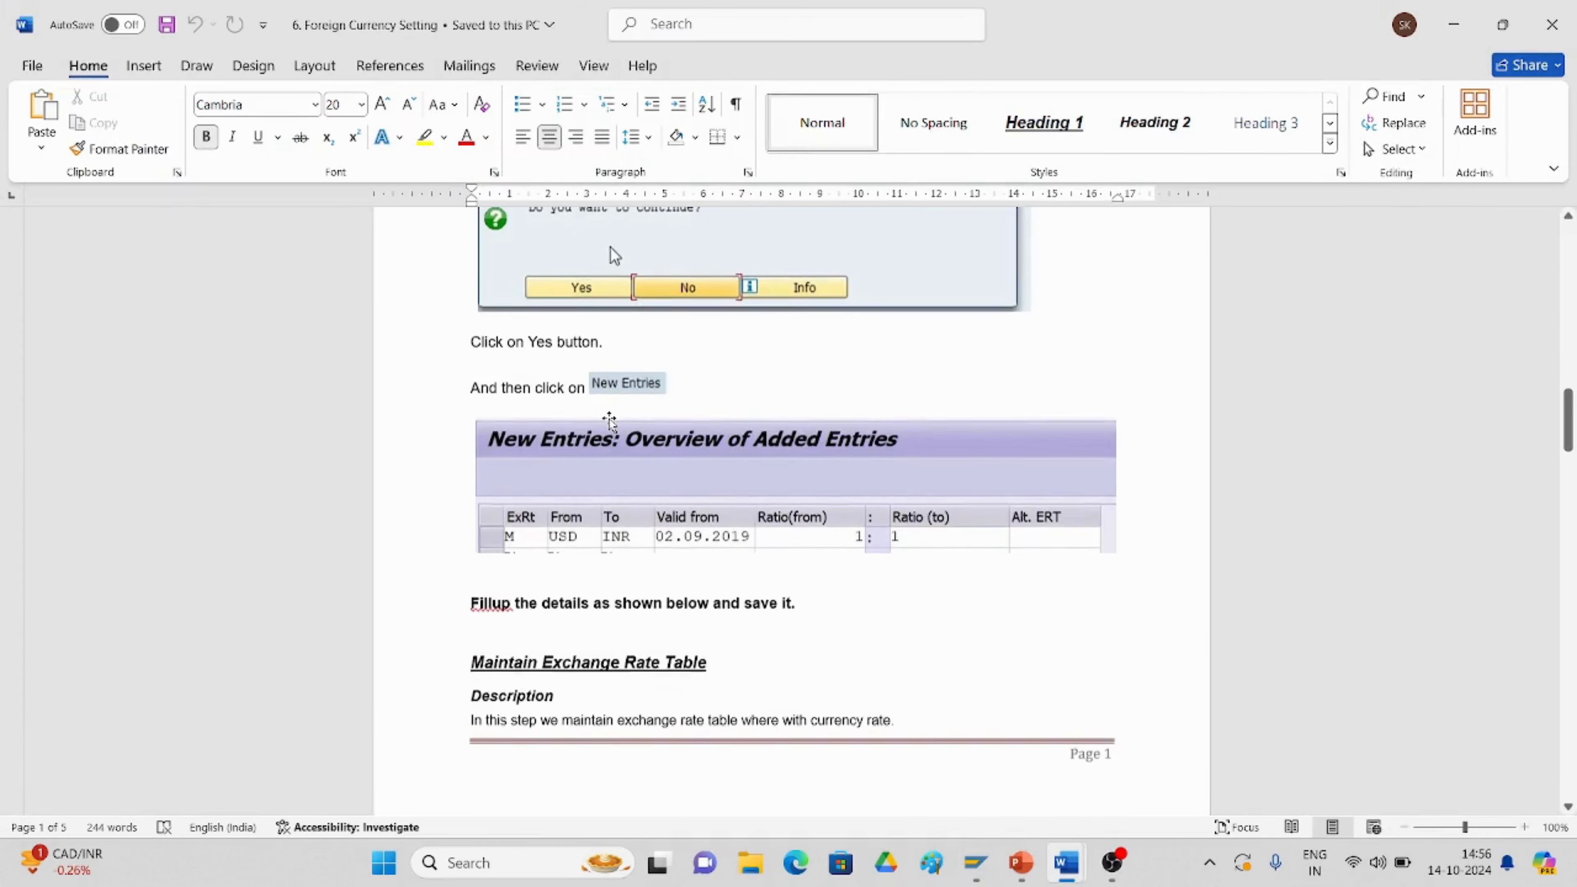
pyautogui.hotkey('alt', 'Tab')
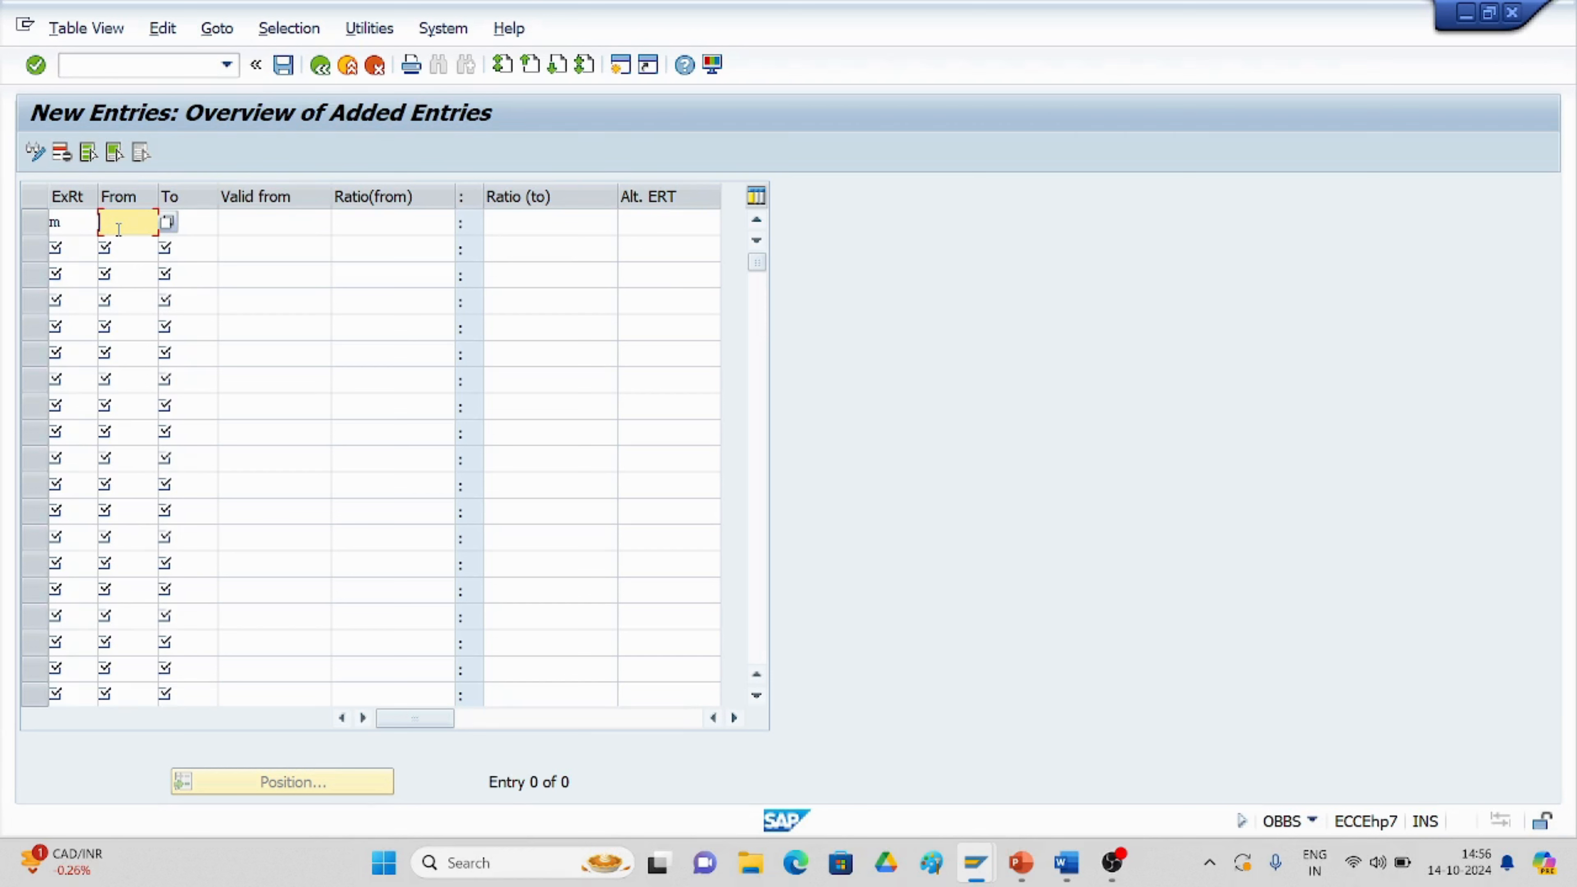
pyautogui.write('usd')
pyautogui.click(189, 221)
pyautogui.write('in')
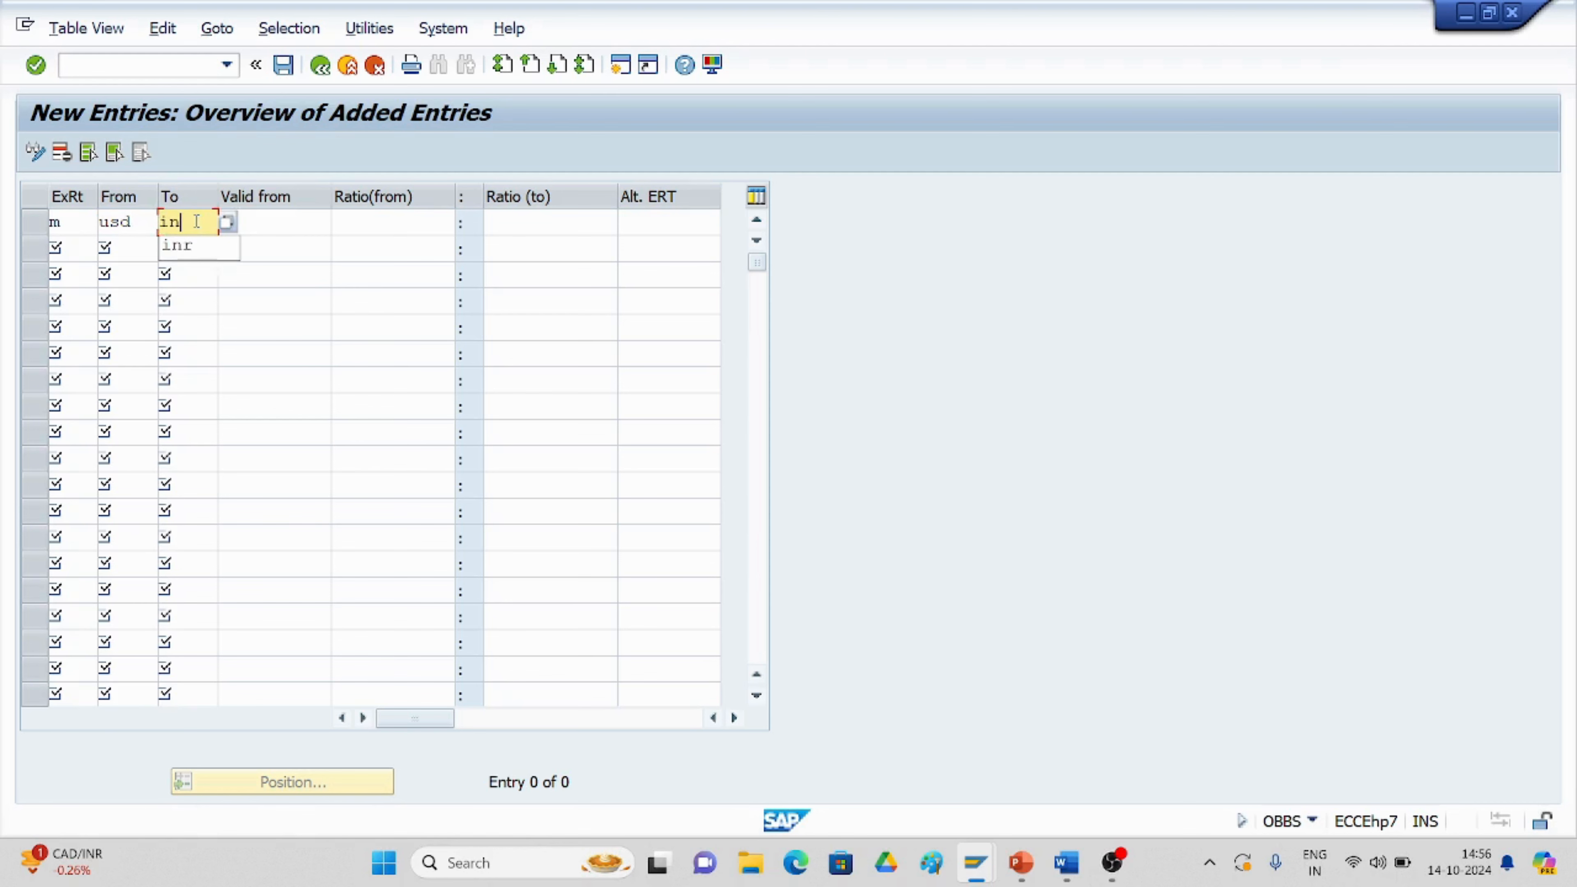
pyautogui.write('r')
# Set the USD to INR entry's valid-from date to 14.09.2024 and its translation ratio to 1:1.
pyautogui.hotkey('alt', 'Tab')
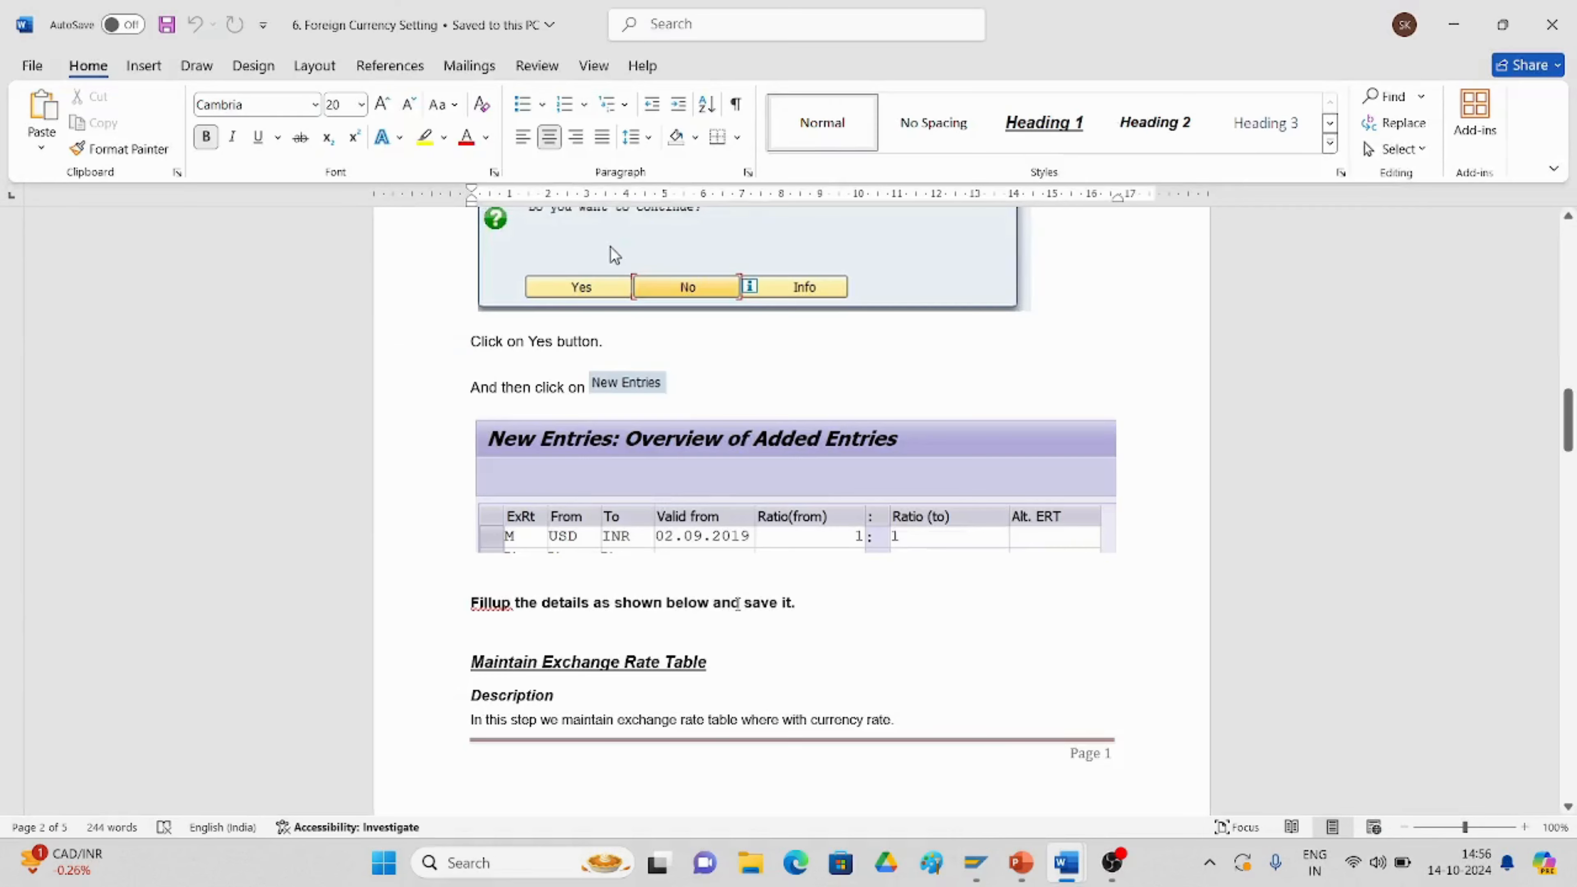
pyautogui.hotkey('alt', 'Tab')
pyautogui.click(261, 223)
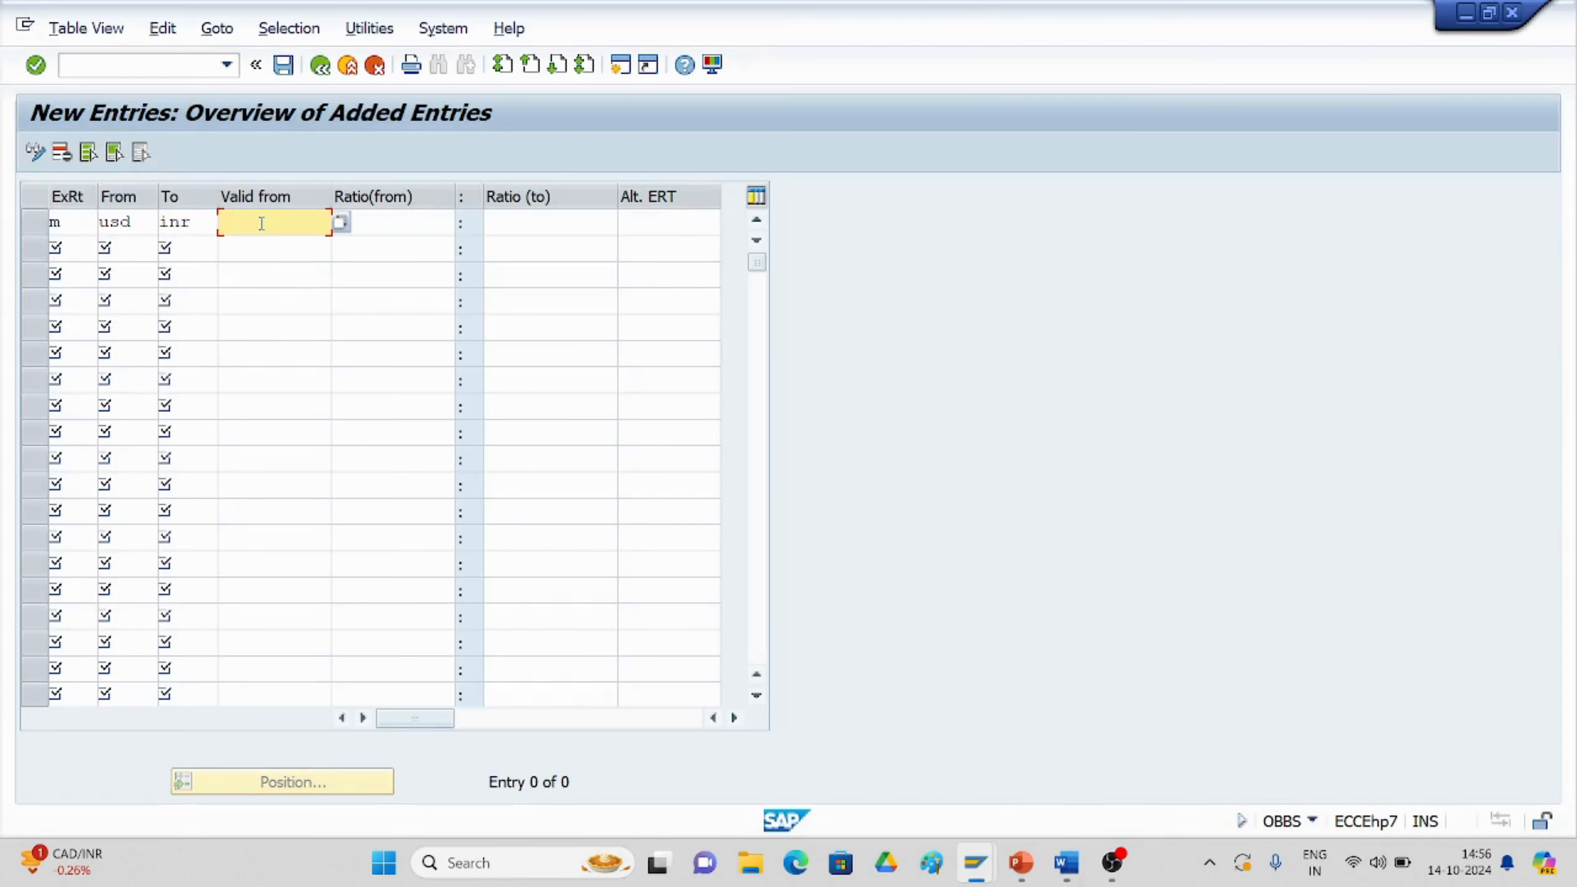
pyautogui.write('14.09.2024')
pyautogui.click(368, 225)
pyautogui.write('1')
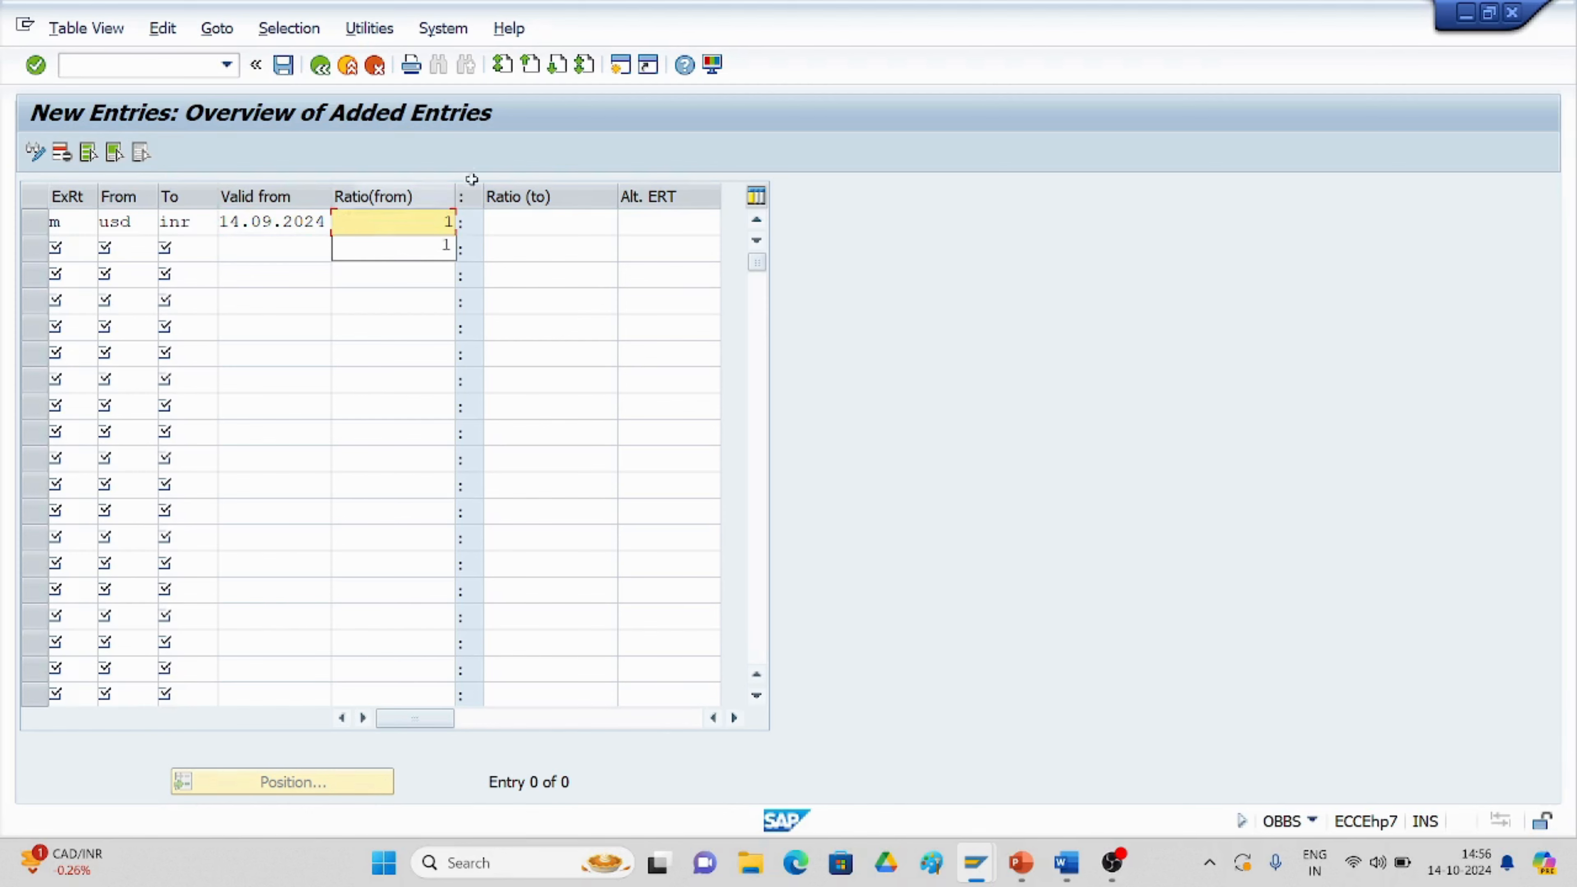
pyautogui.click(518, 222)
pyautogui.write('1')
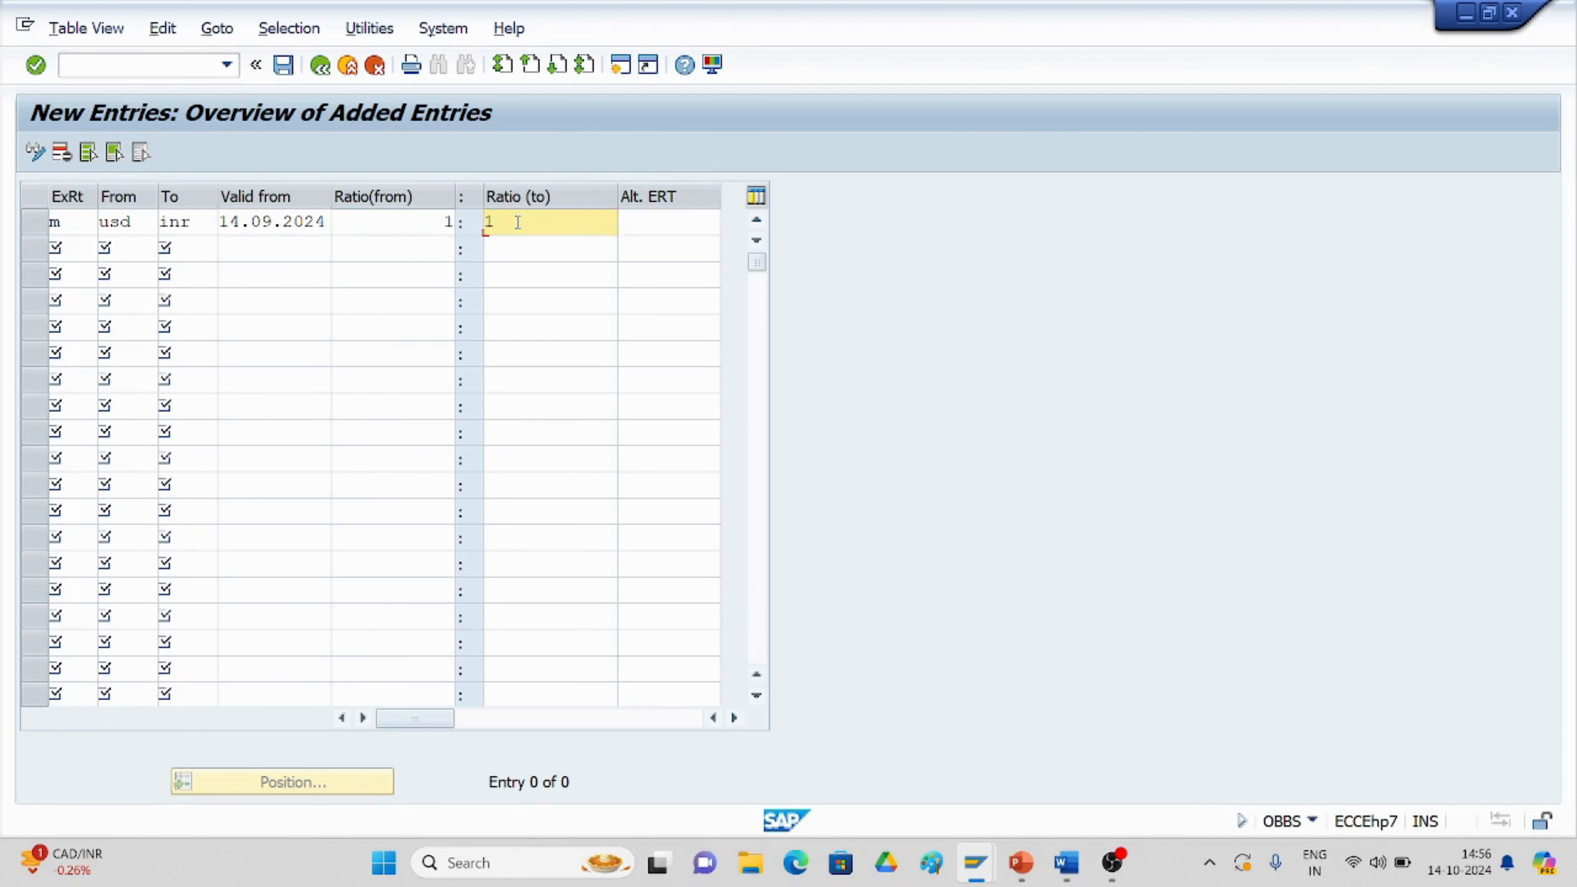
# Compare the translation ratio entry with the Word guide's example and save it in SAP under the proposed customizing request.
pyautogui.hotkey('alt', 'Tab')
pyautogui.hotkey('alt', 'Tab')
pyautogui.hotkey('alt', 'Tab')
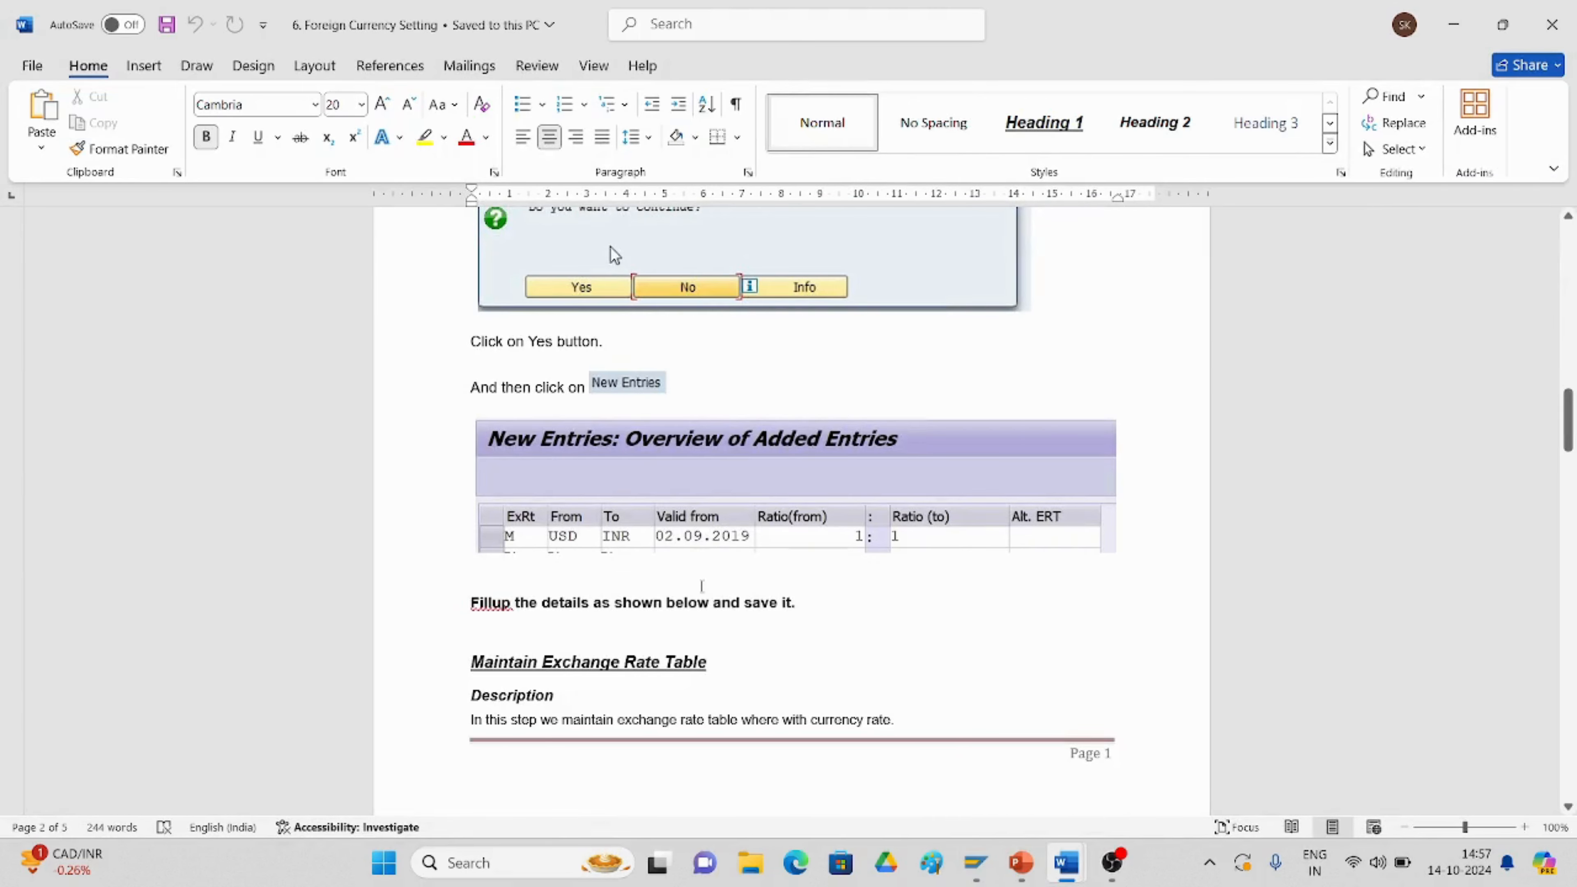
pyautogui.hotkey('alt', 'Tab')
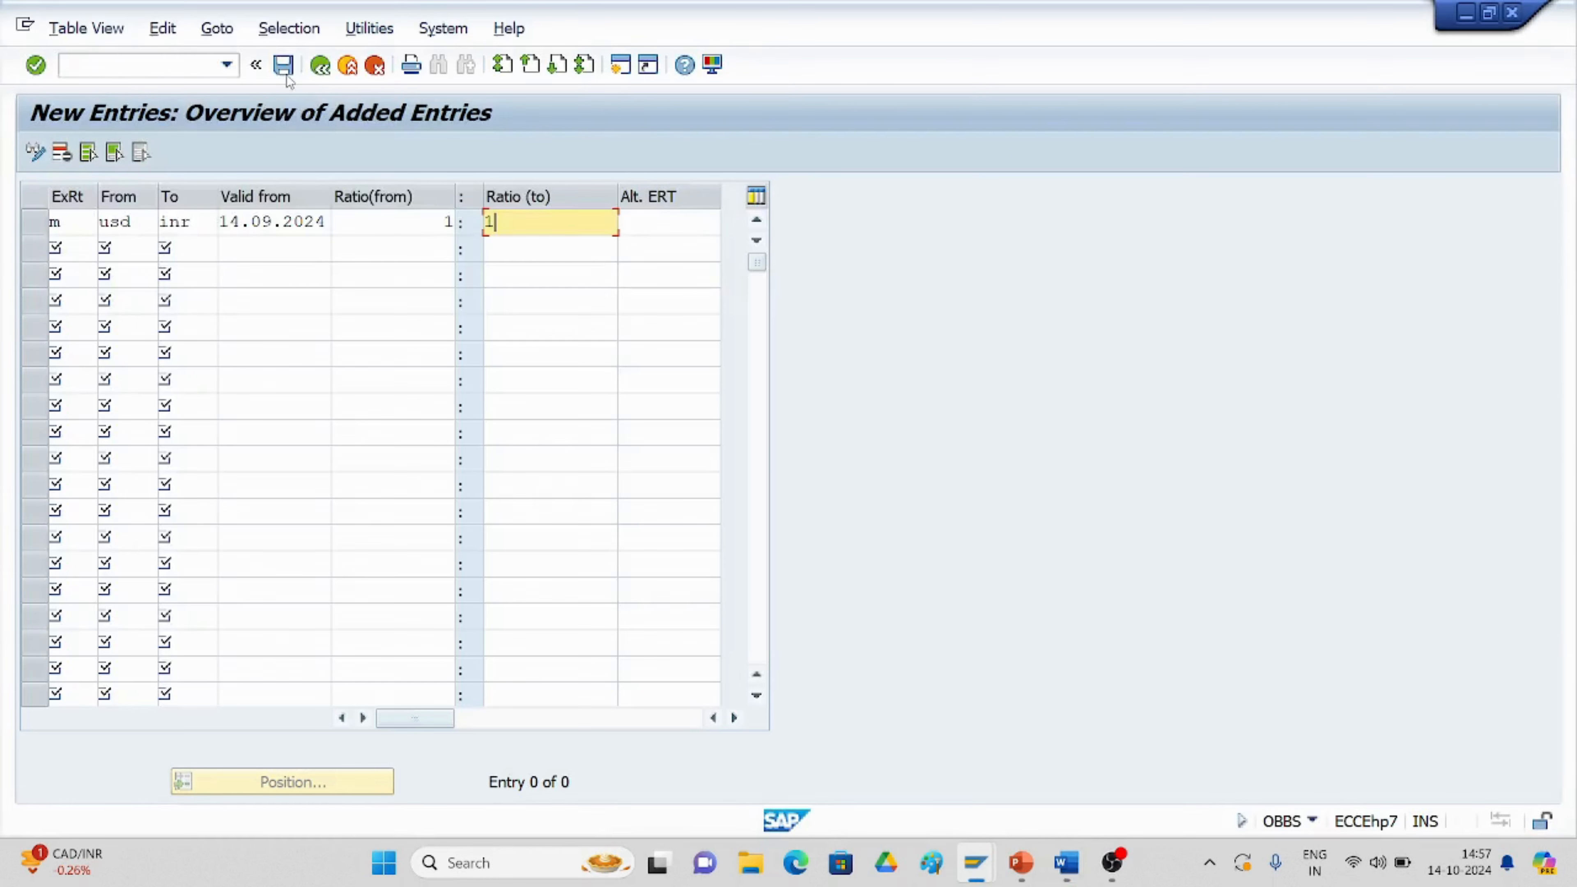
pyautogui.click(284, 67)
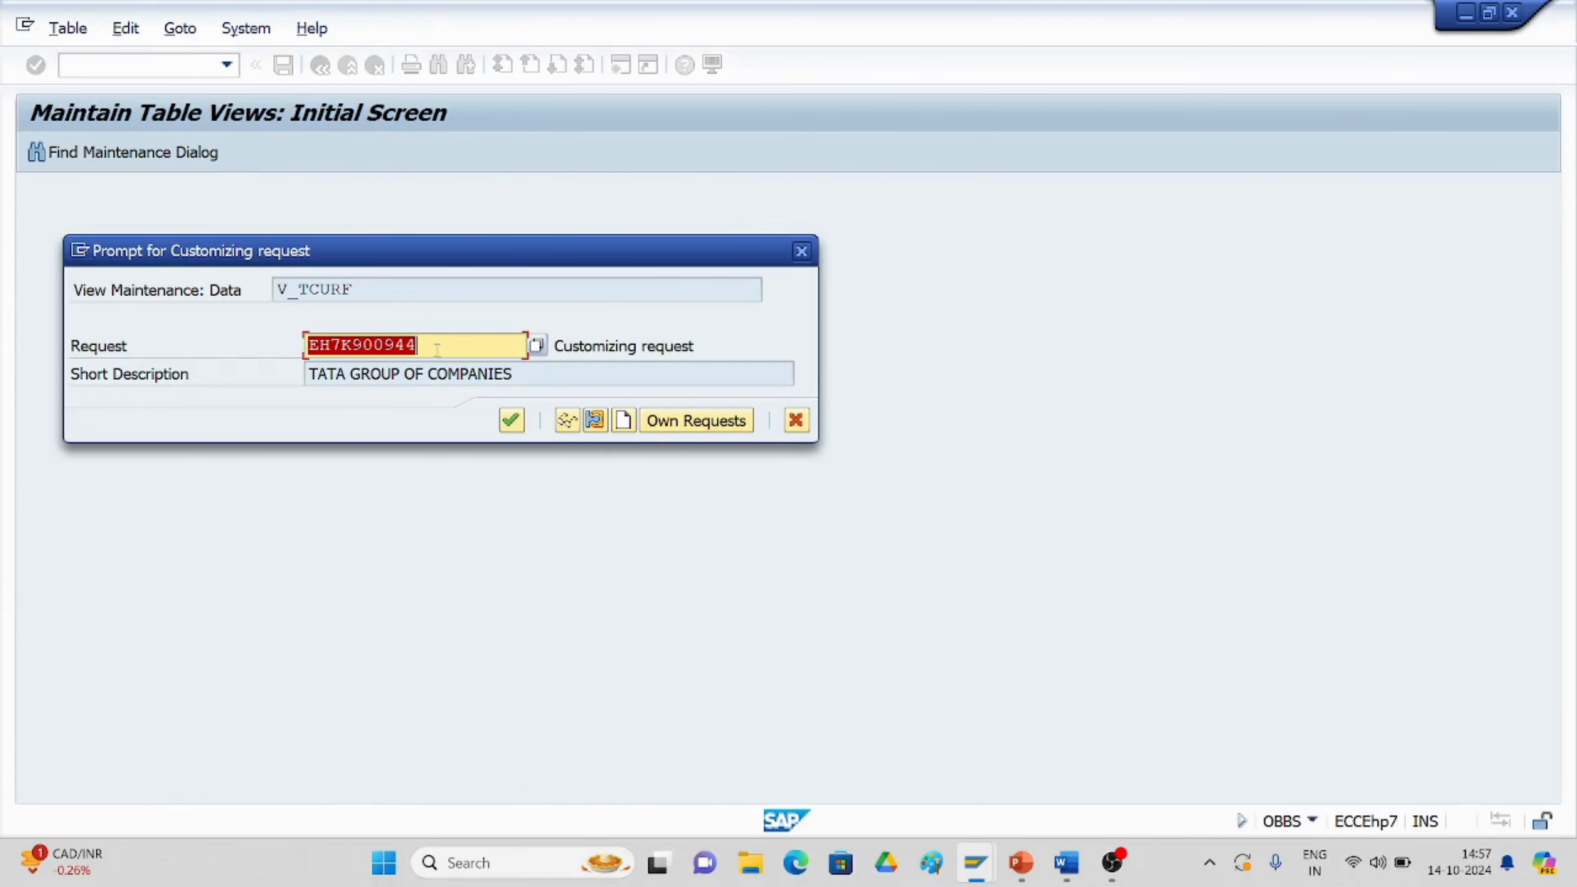
pyautogui.click(514, 426)
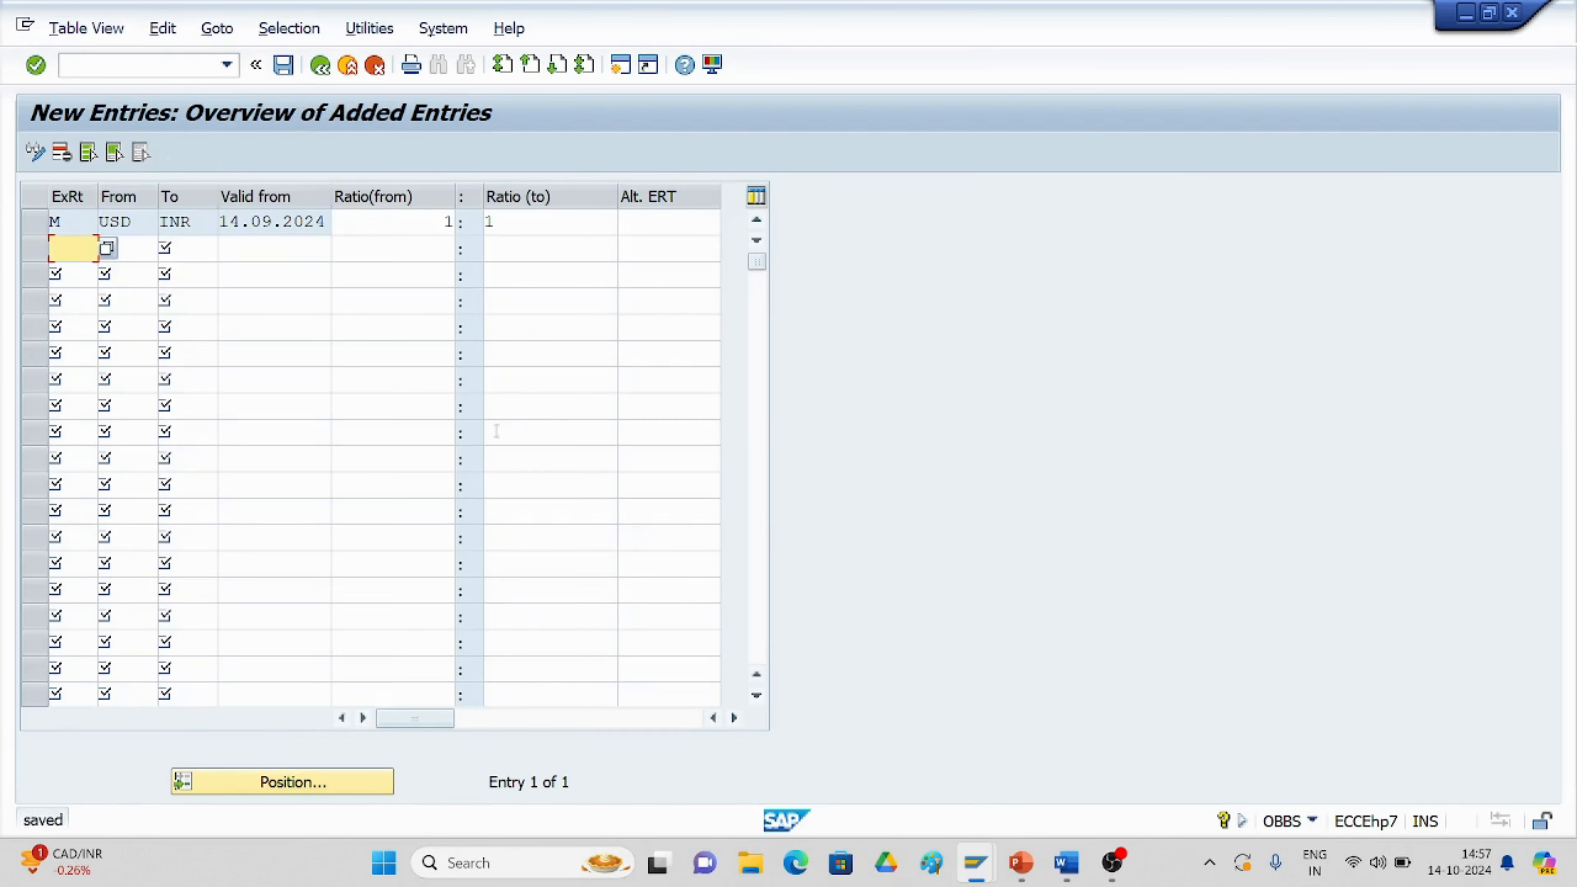
# Find the exchange rate table procedure in the Word guide, return to SAP and run transaction /nob08.
pyautogui.hotkey('alt', 'Tab')
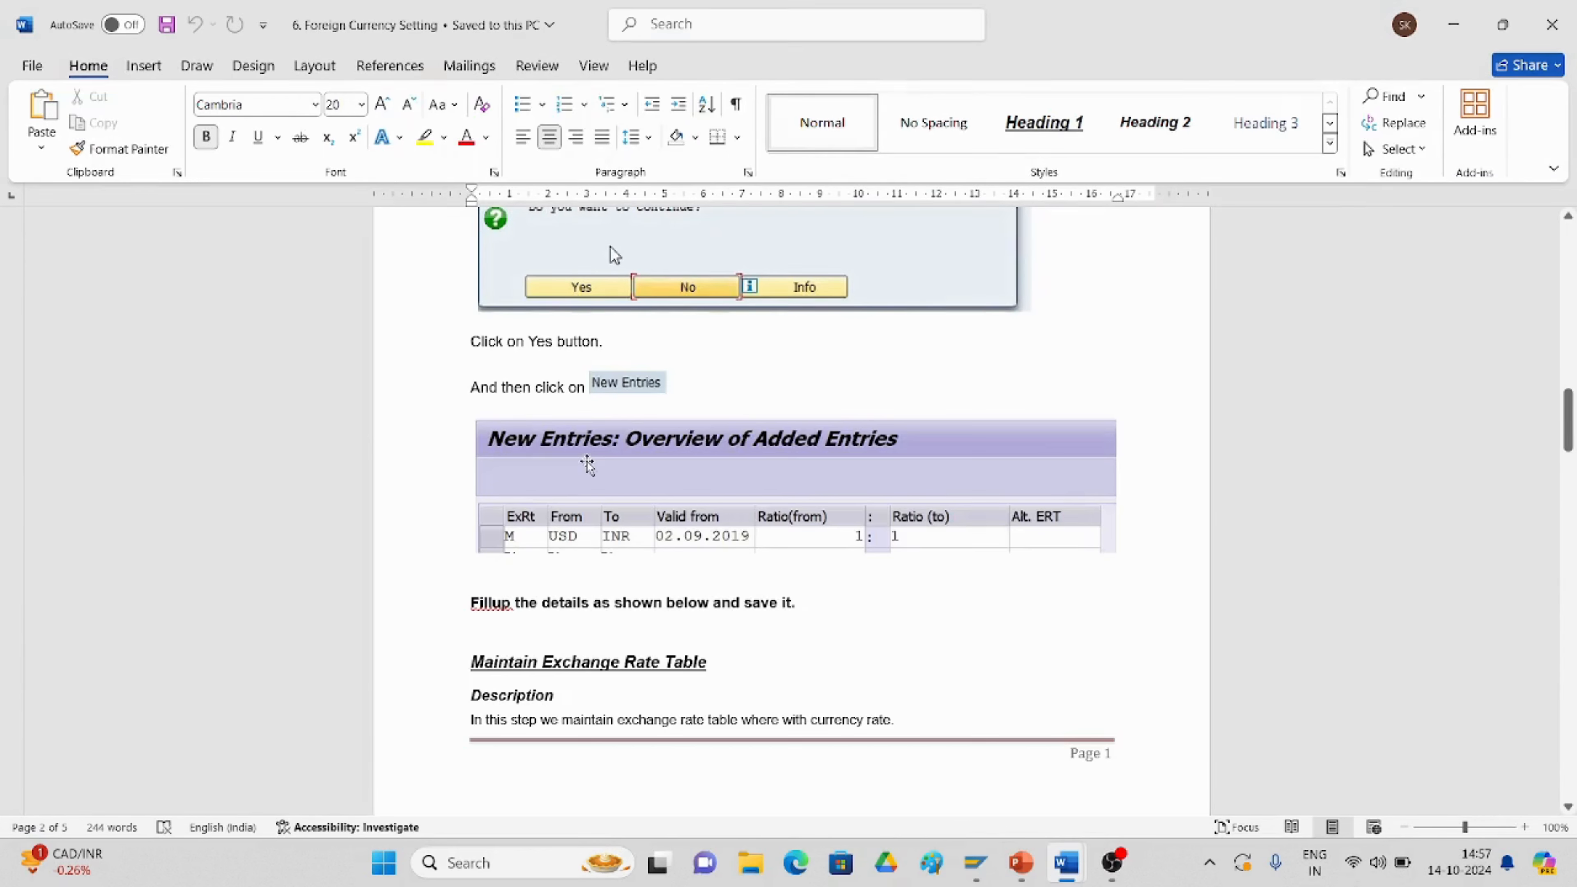
pyautogui.scroll(-3, 717, 467)
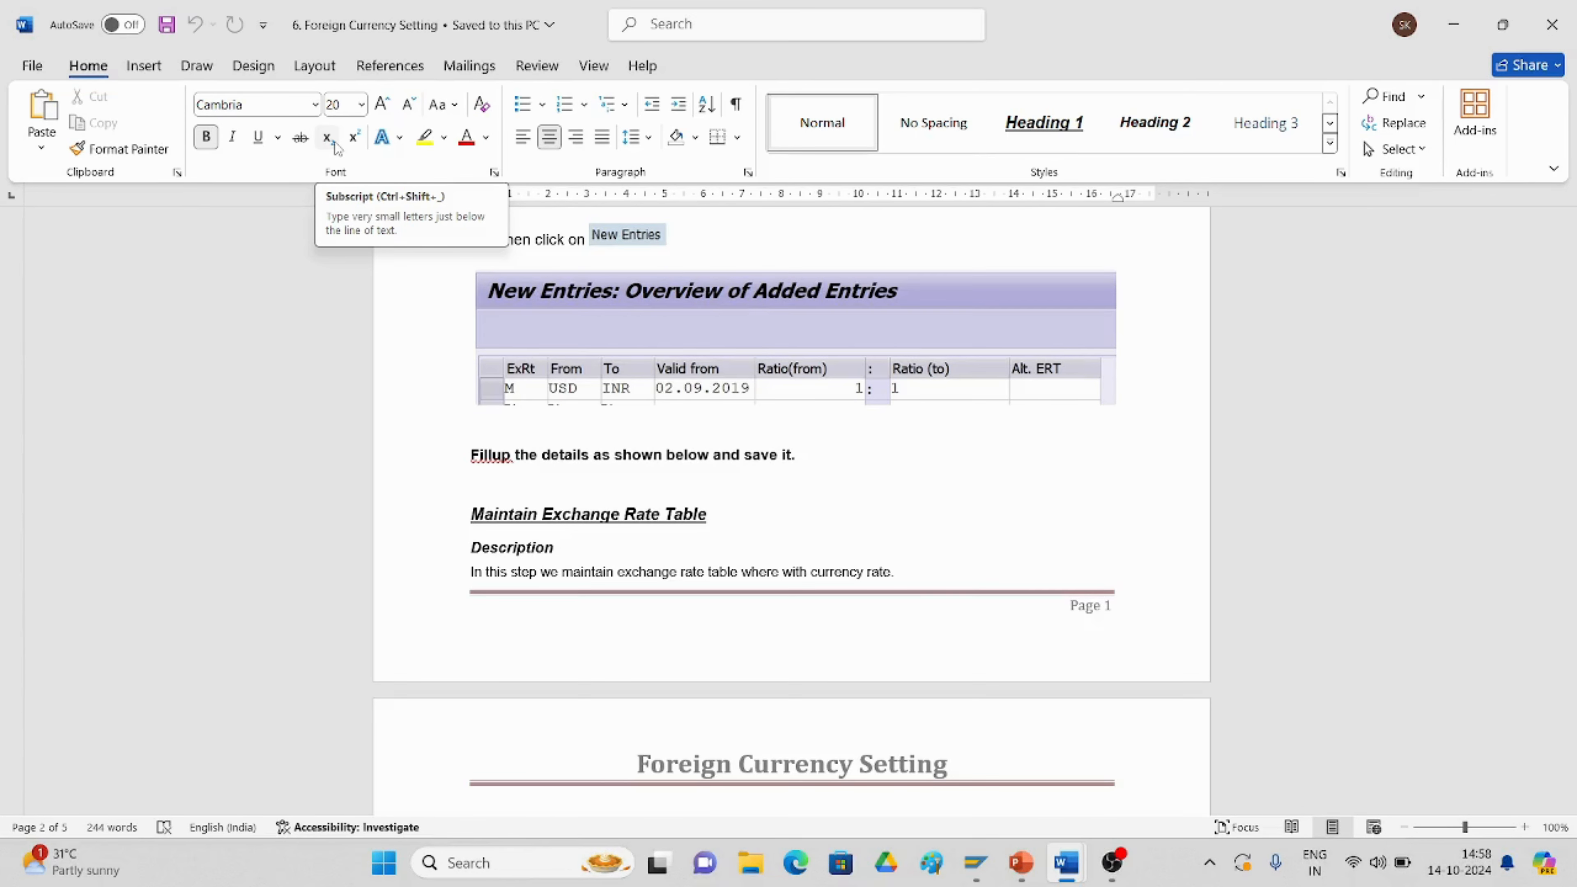
pyautogui.scroll(-3, 347, 132)
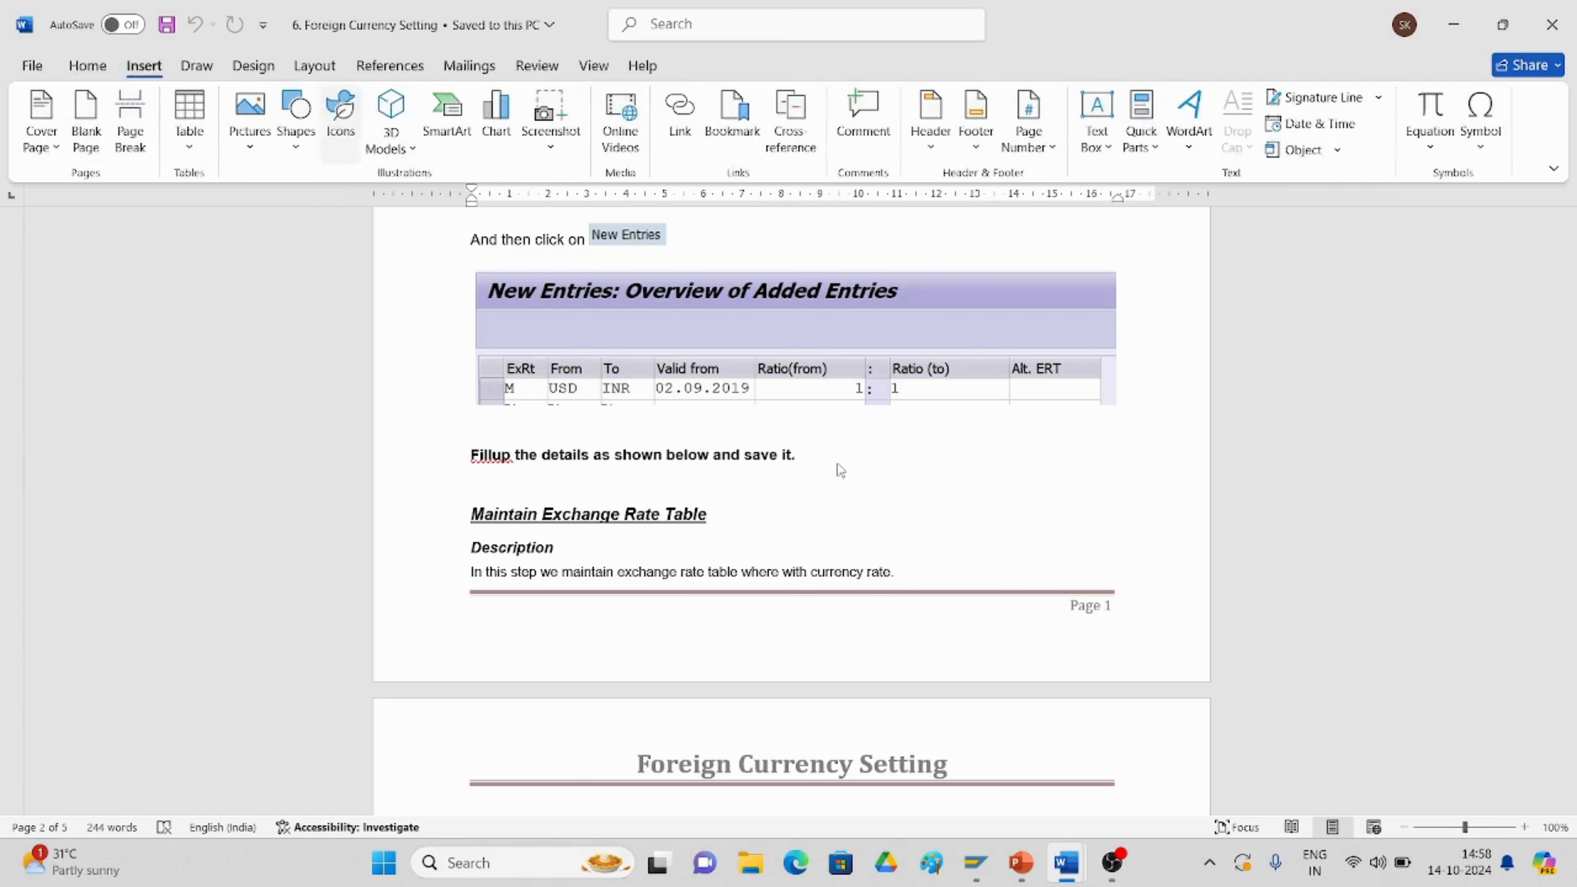
pyautogui.scroll(-4, 782, 483)
pyautogui.scroll(-3, 771, 550)
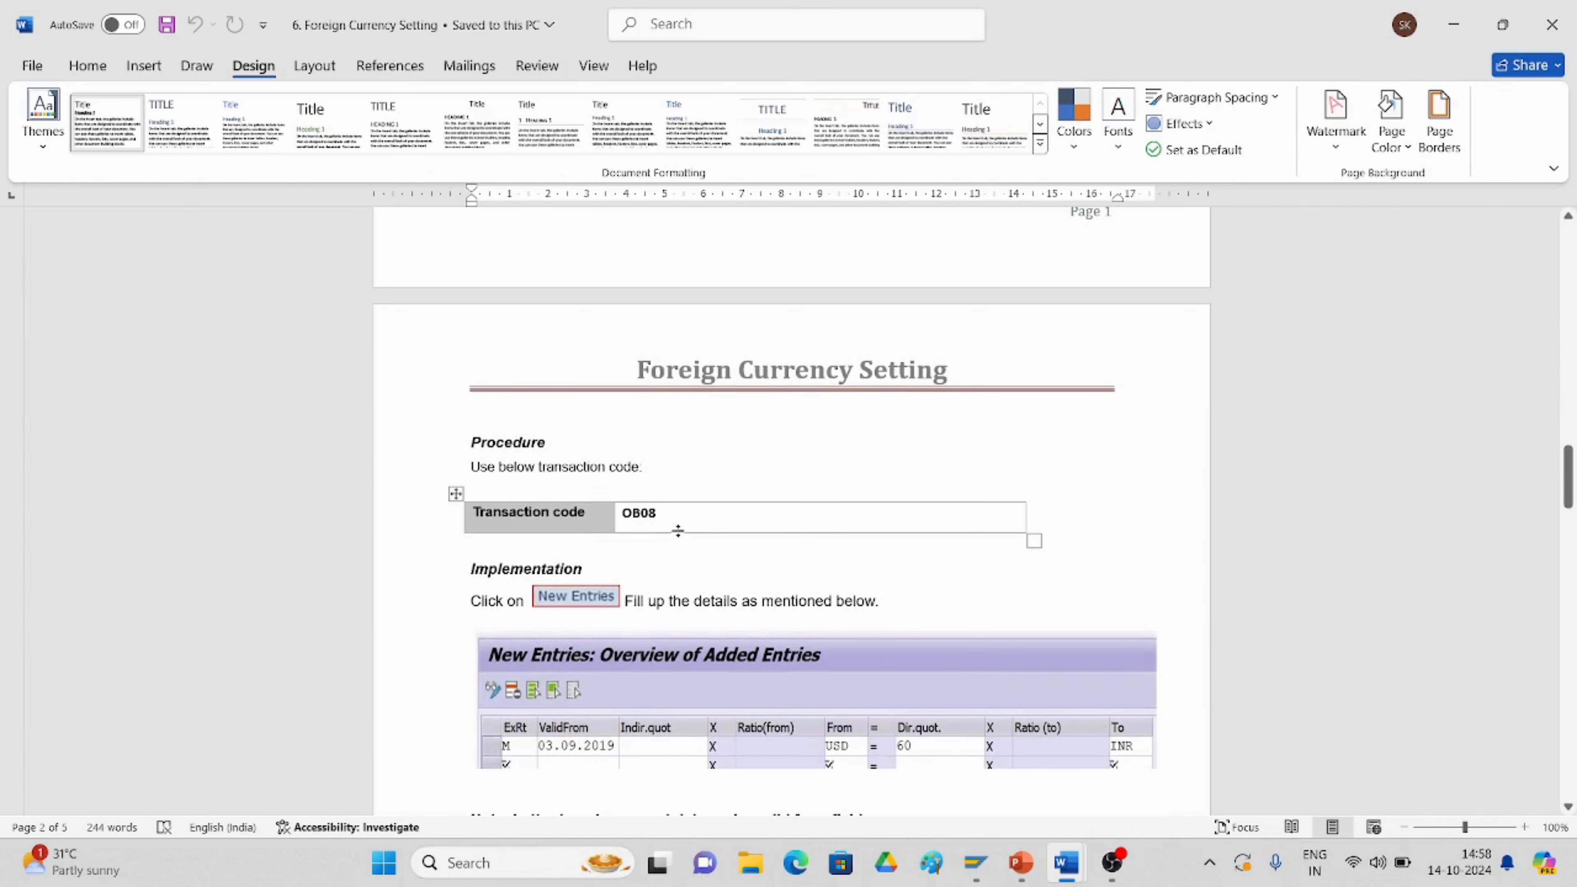
pyautogui.moveTo(975, 863)
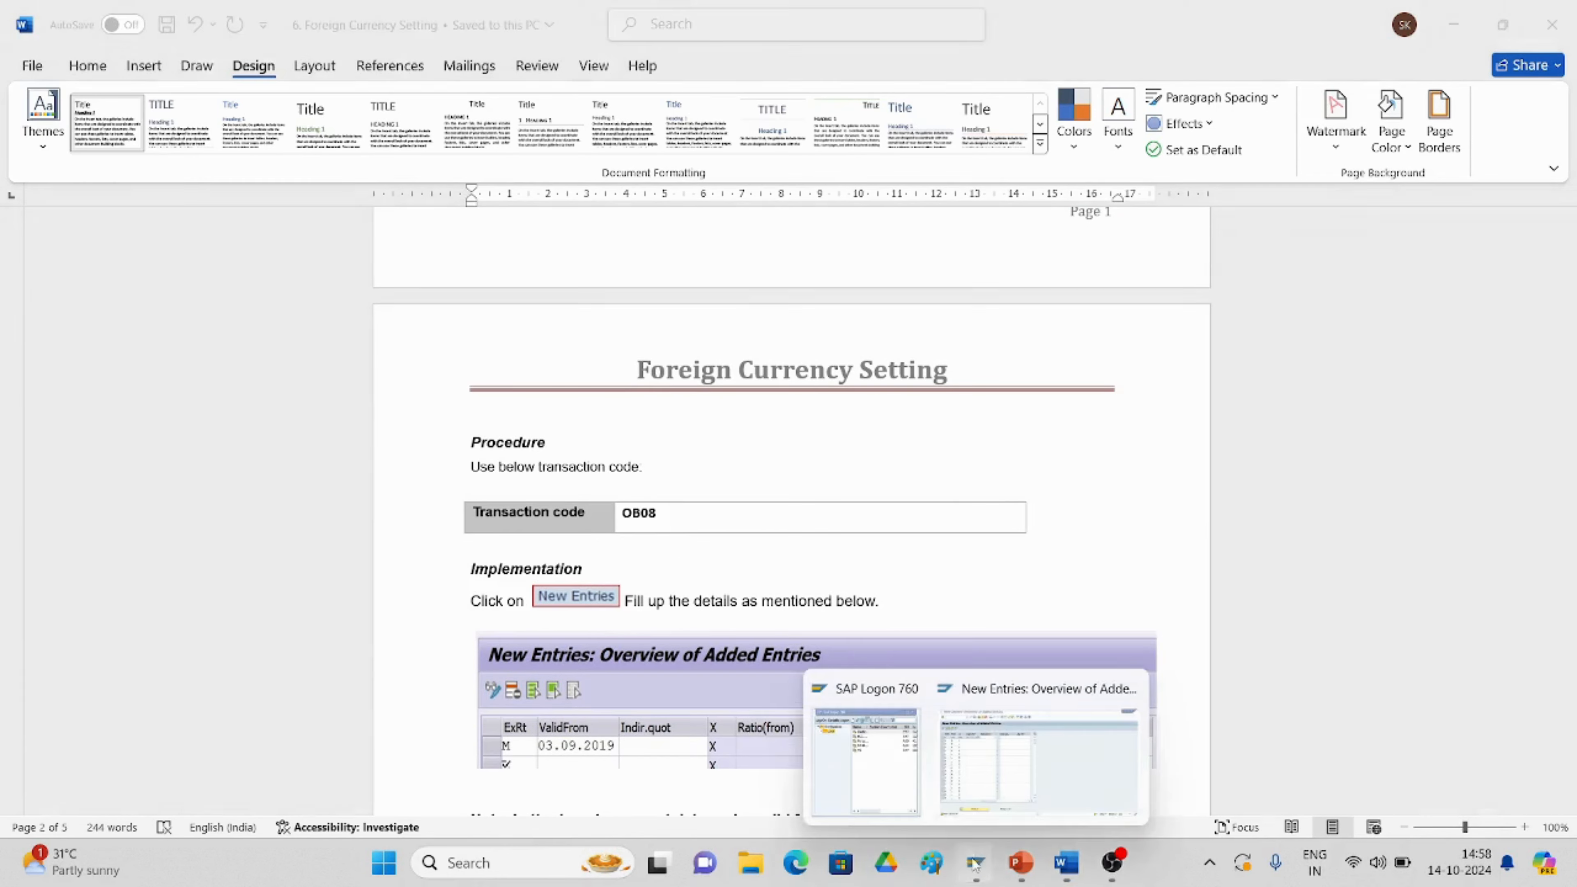
pyautogui.click(1028, 800)
pyautogui.click(123, 64)
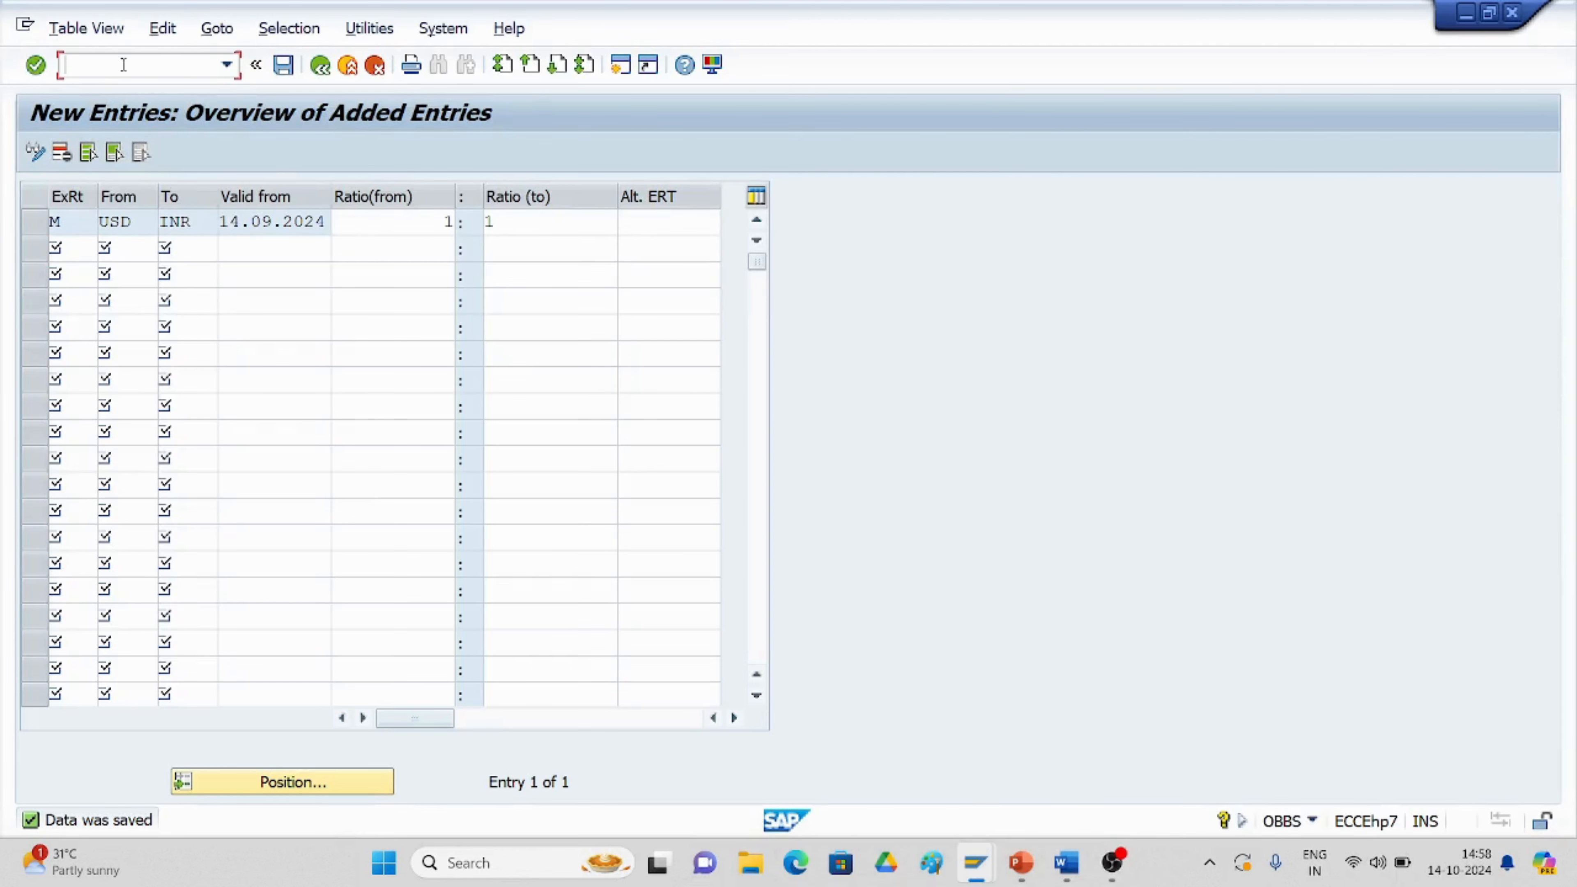
pyautogui.write('/nob08')
pyautogui.press('Return')
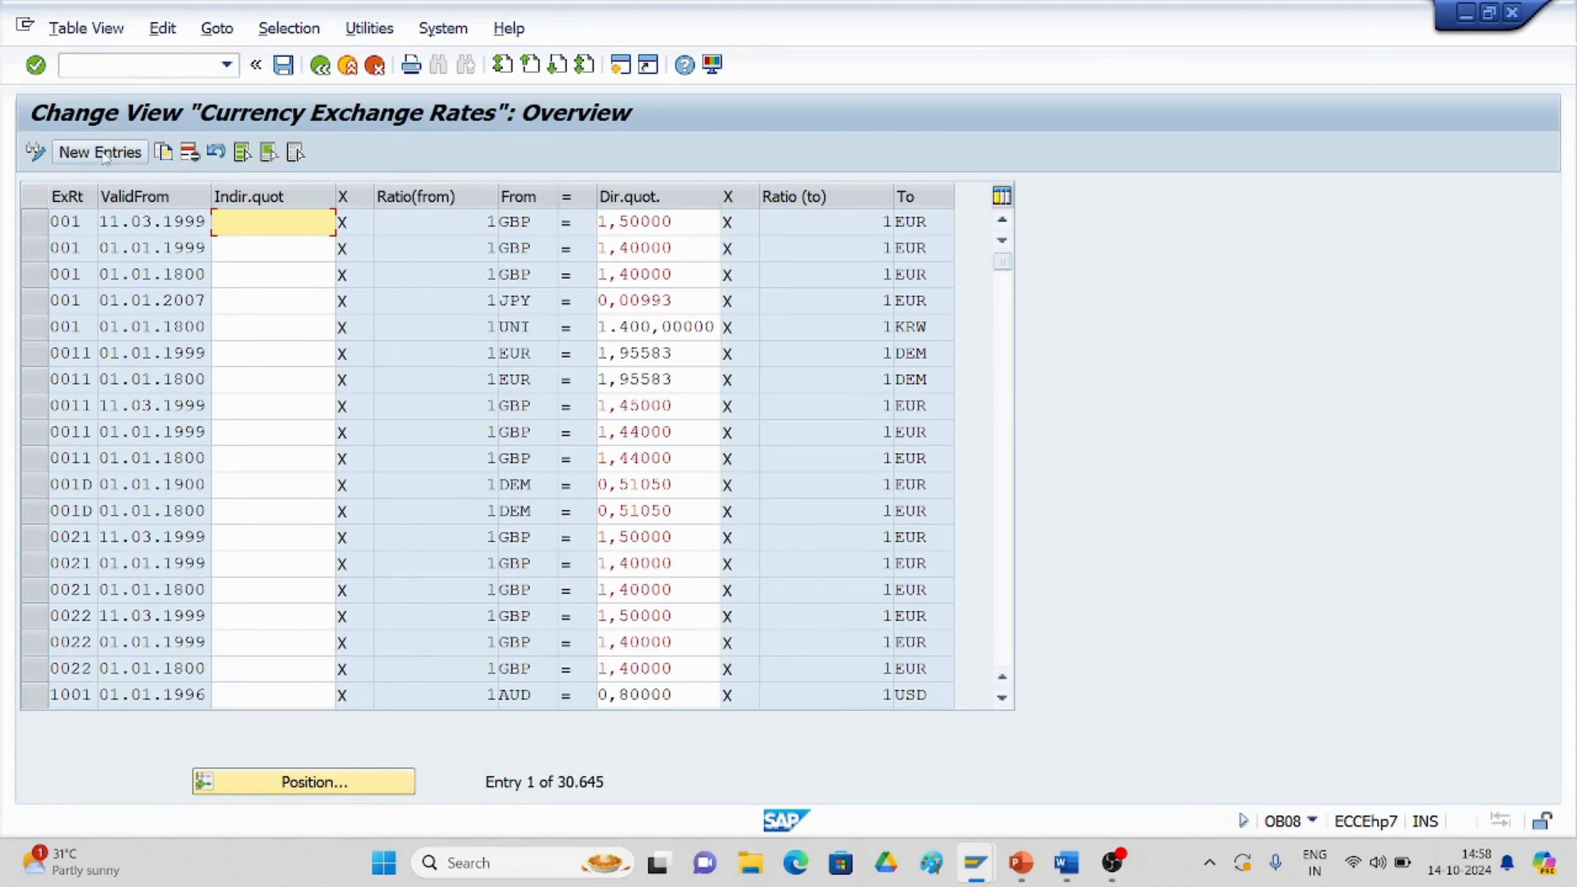
# Start a new exchange rate entry with rate type M and valid-from date 14.10.2024.
pyautogui.click(101, 153)
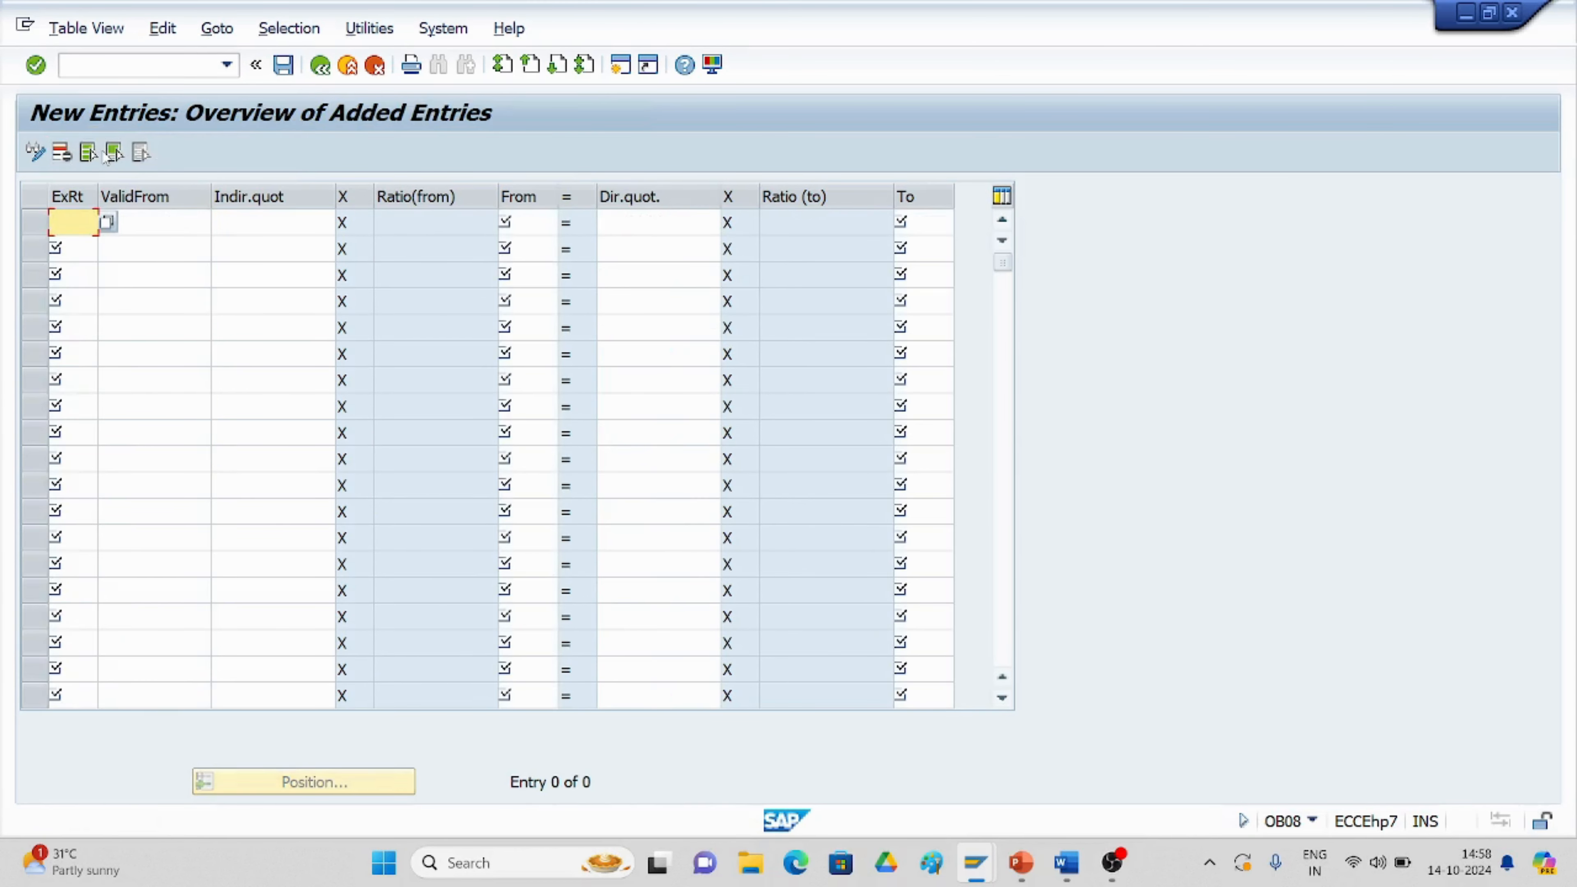
pyautogui.write('m')
pyautogui.click(159, 219)
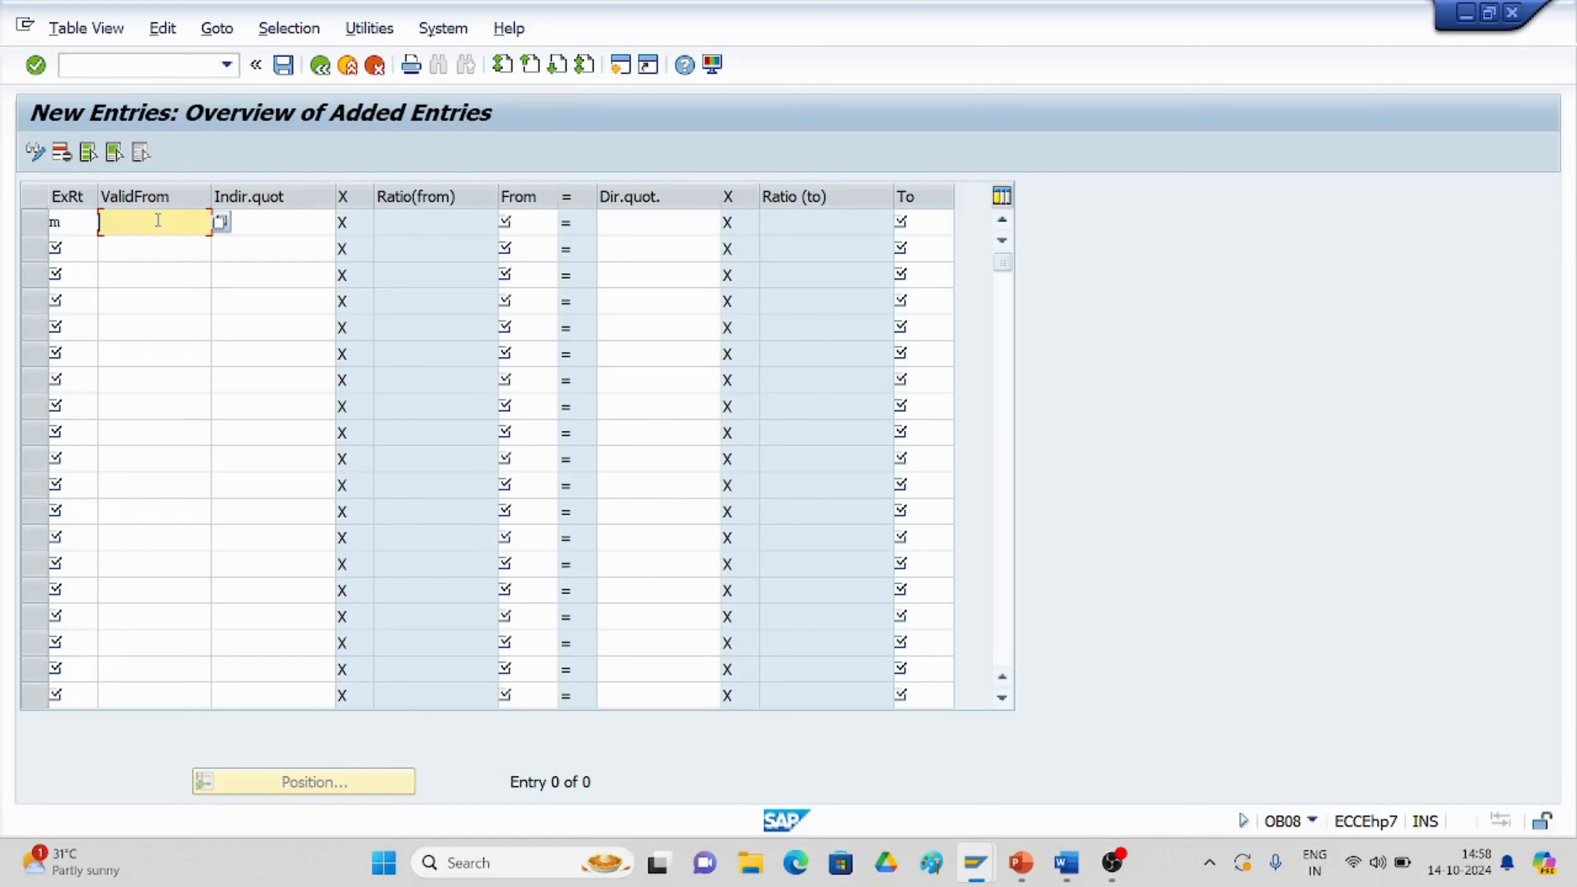
pyautogui.write('14.0')
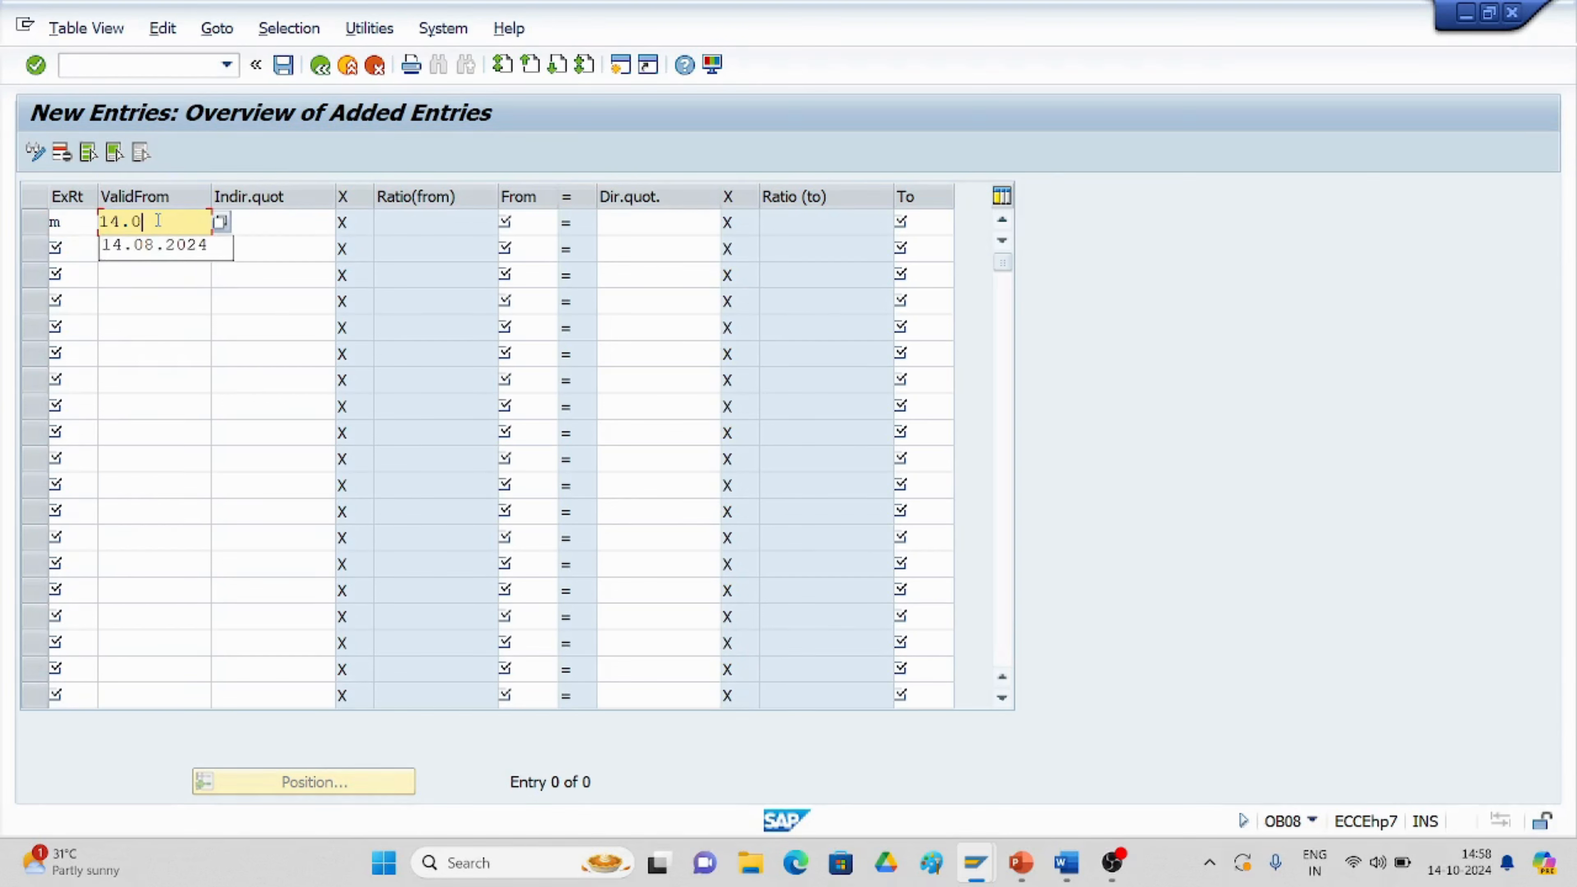
pyautogui.write('10')
pyautogui.press('BackSpace')
pyautogui.press('BackSpace')
pyautogui.press('BackSpace')
pyautogui.write('10.0')
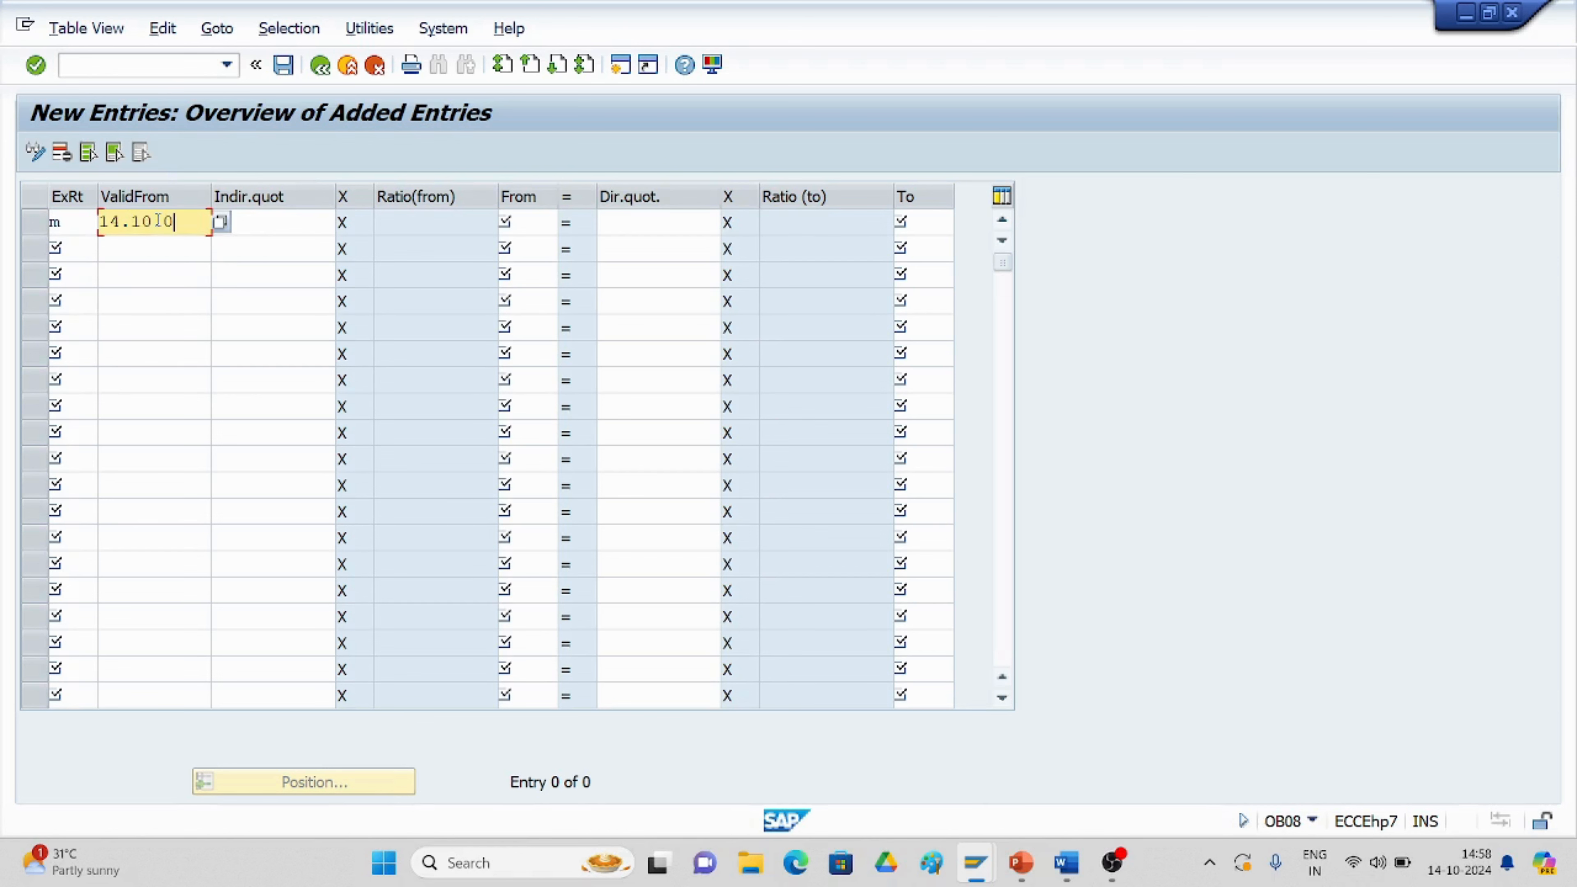
pyautogui.press('BackSpace')
pyautogui.press('BackSpace')
pyautogui.write('.2024')
pyautogui.click(279, 230)
# Check the OB08 example in the Word guide, then set the exchange rate entry's from-currency to USD in SAP.
pyautogui.hotkey('alt', 'Tab')
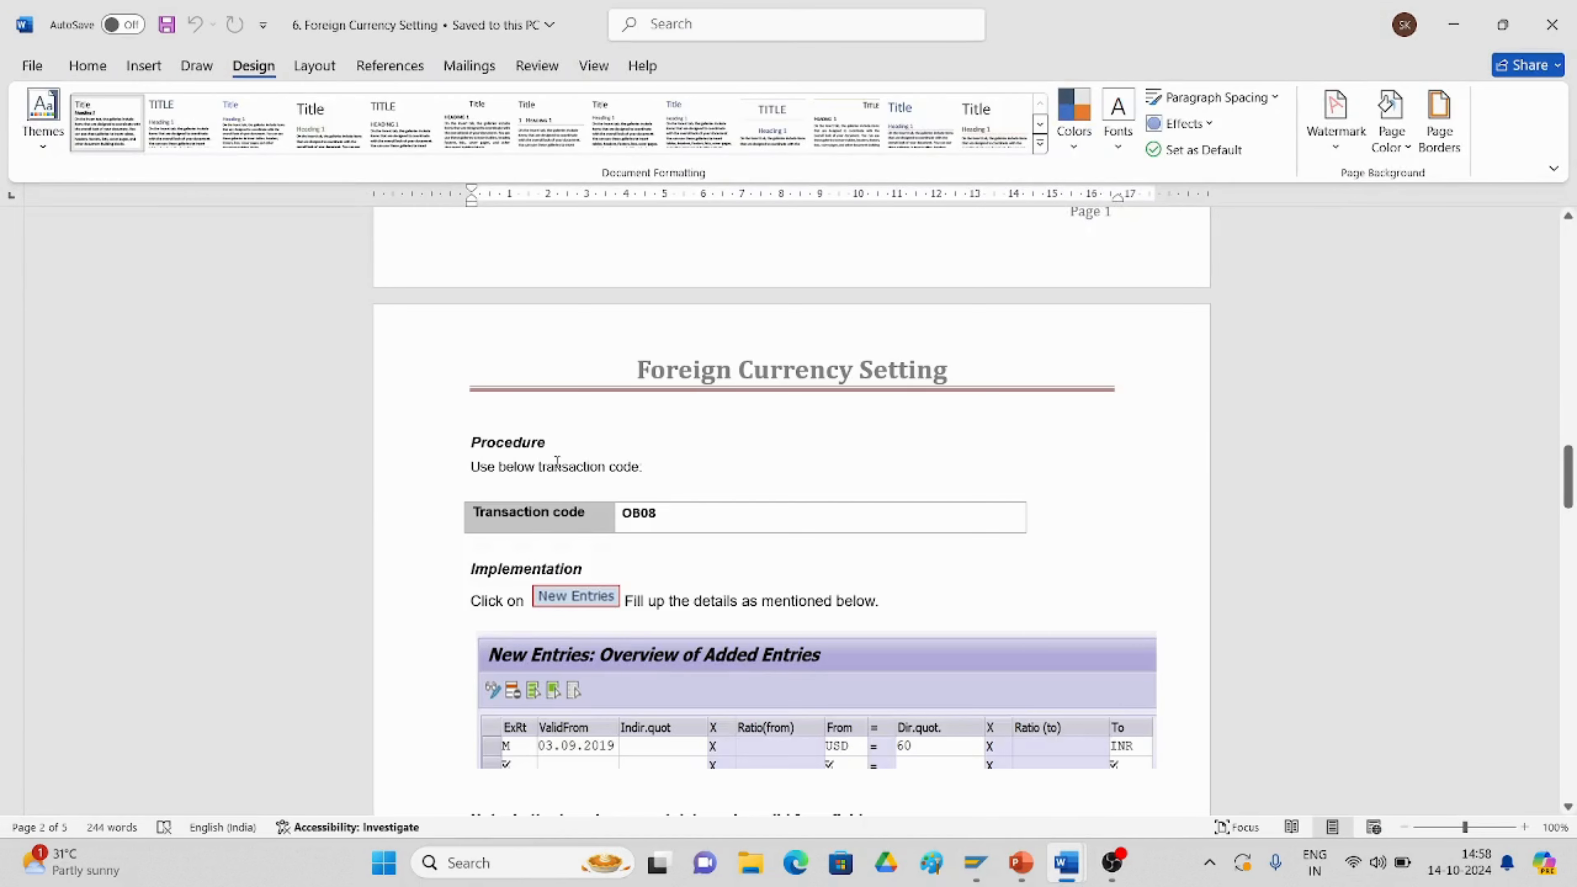
pyautogui.scroll(-2, 557, 461)
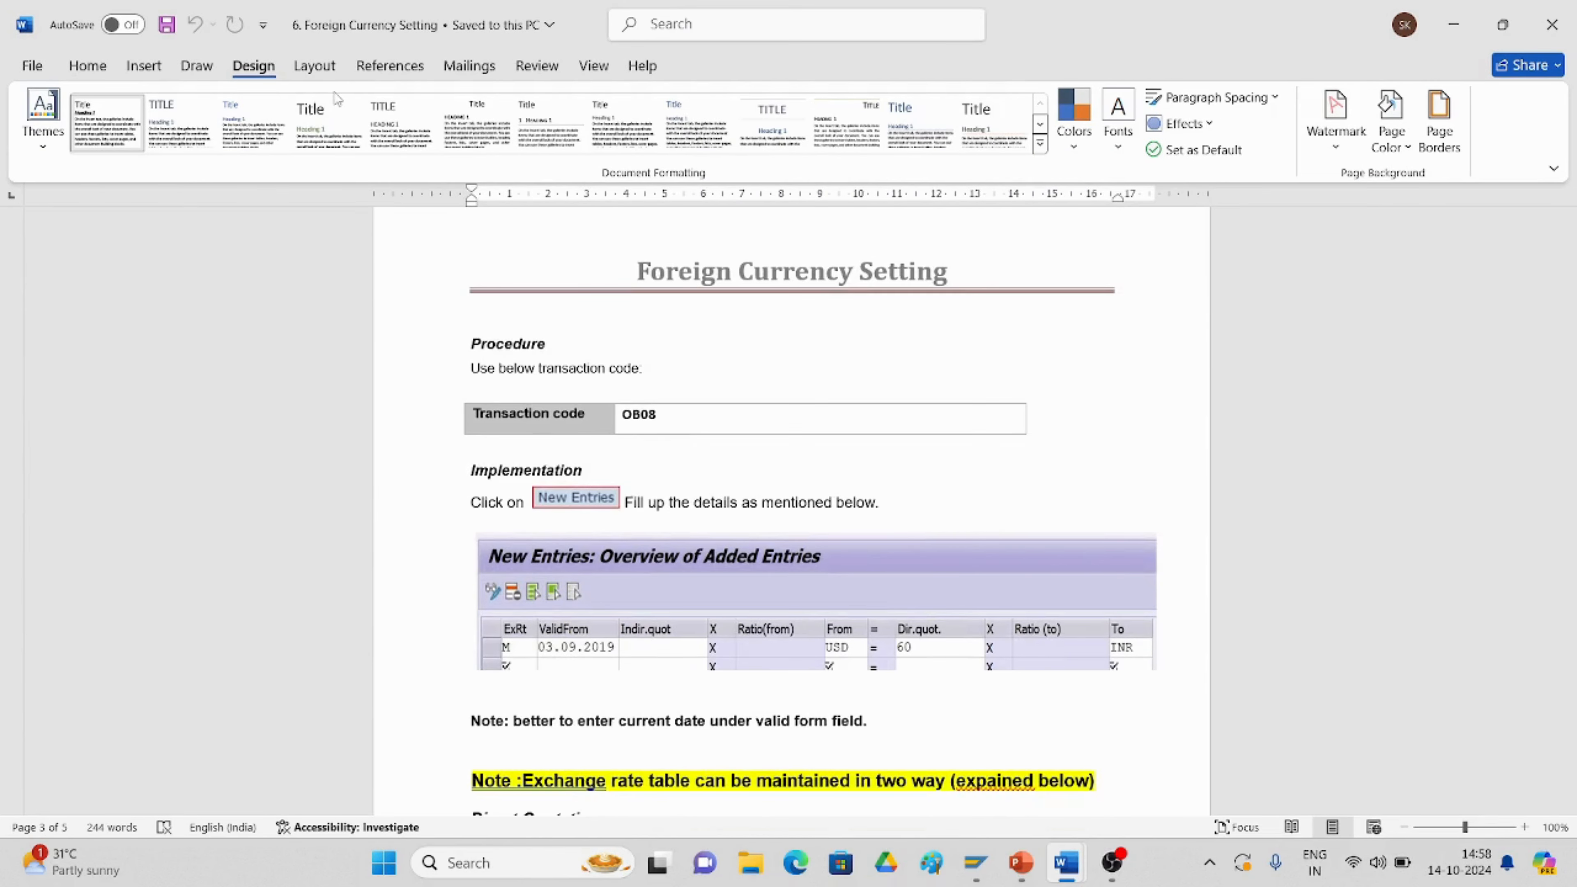
pyautogui.hotkey('alt', 'Tab')
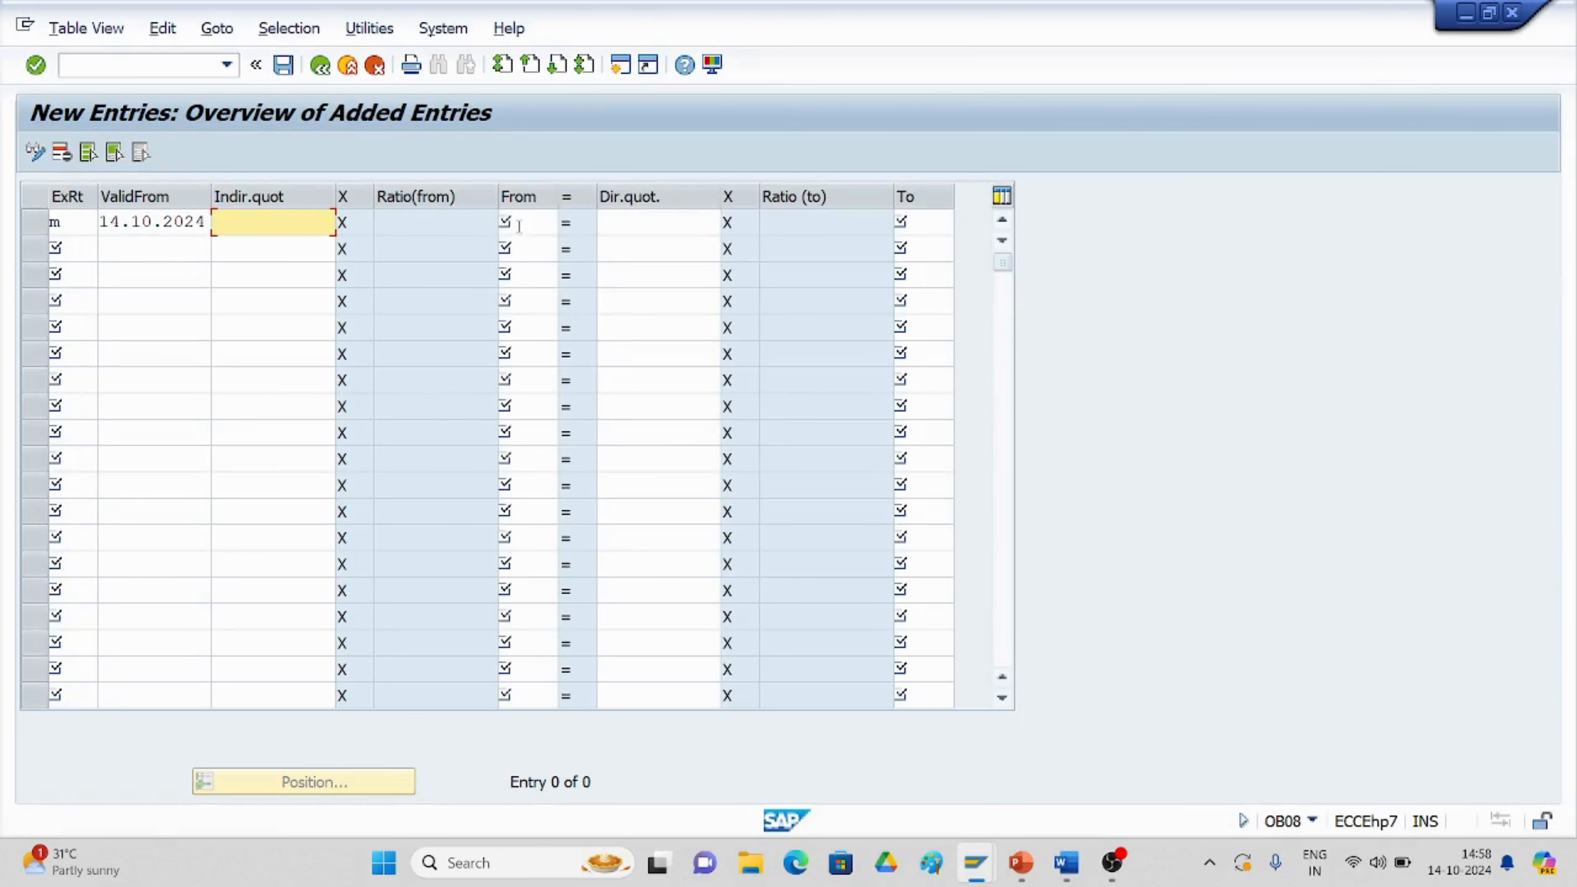
pyautogui.click(520, 225)
pyautogui.write('u')
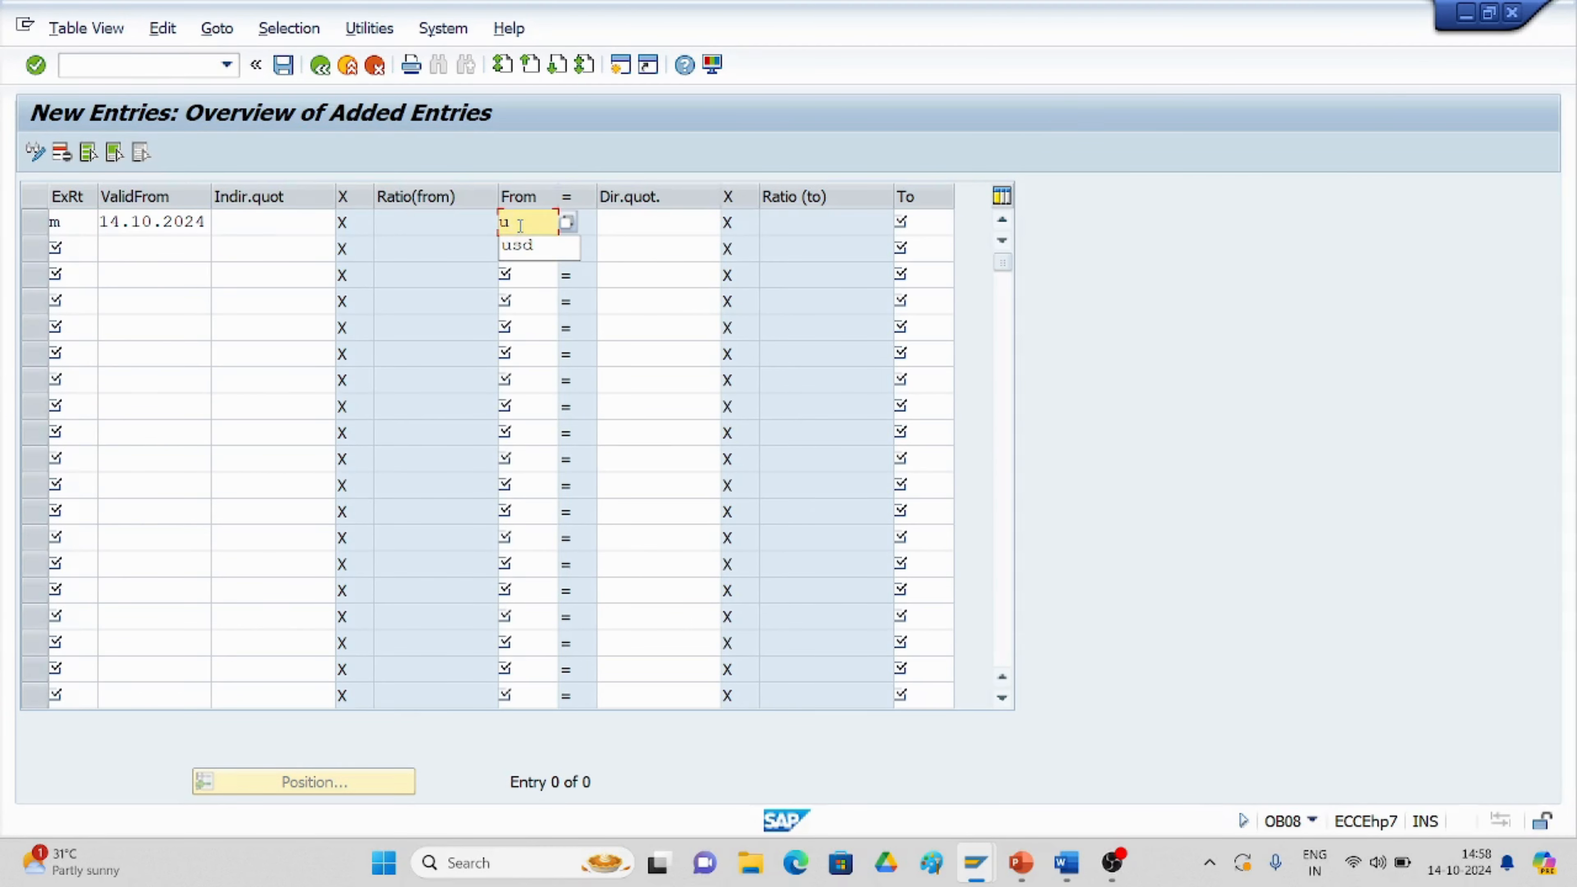
pyautogui.write('sd')
# Give the rate entry a direct quotation of 87 and to-currency INR, and try to save it.
pyautogui.click(645, 226)
pyautogui.hotkey('alt', 'Tab')
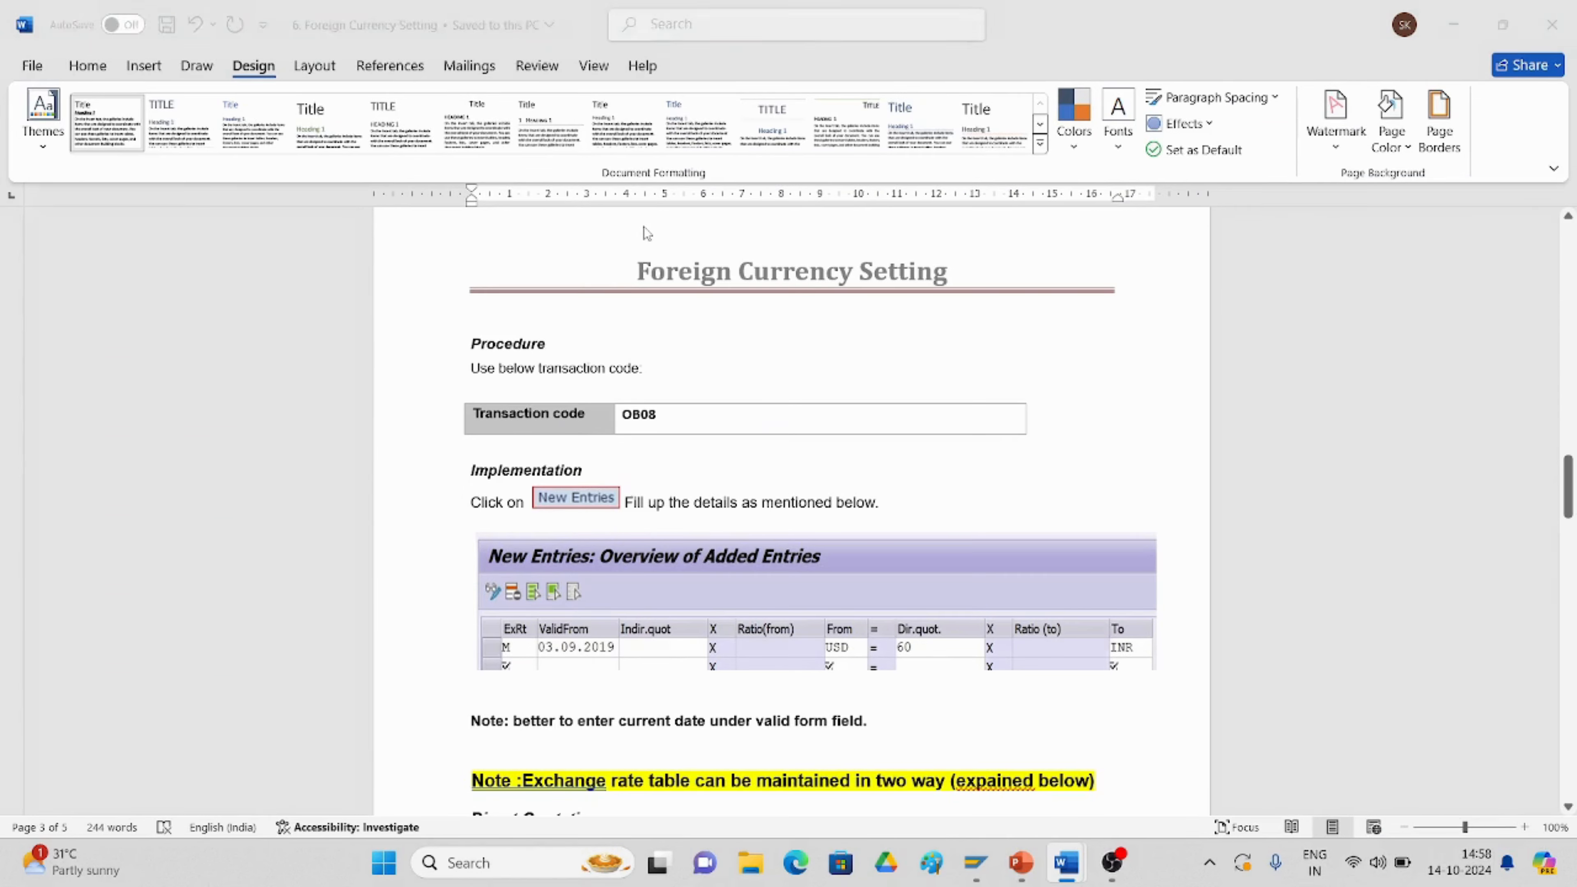
pyautogui.hotkey('alt', 'Tab')
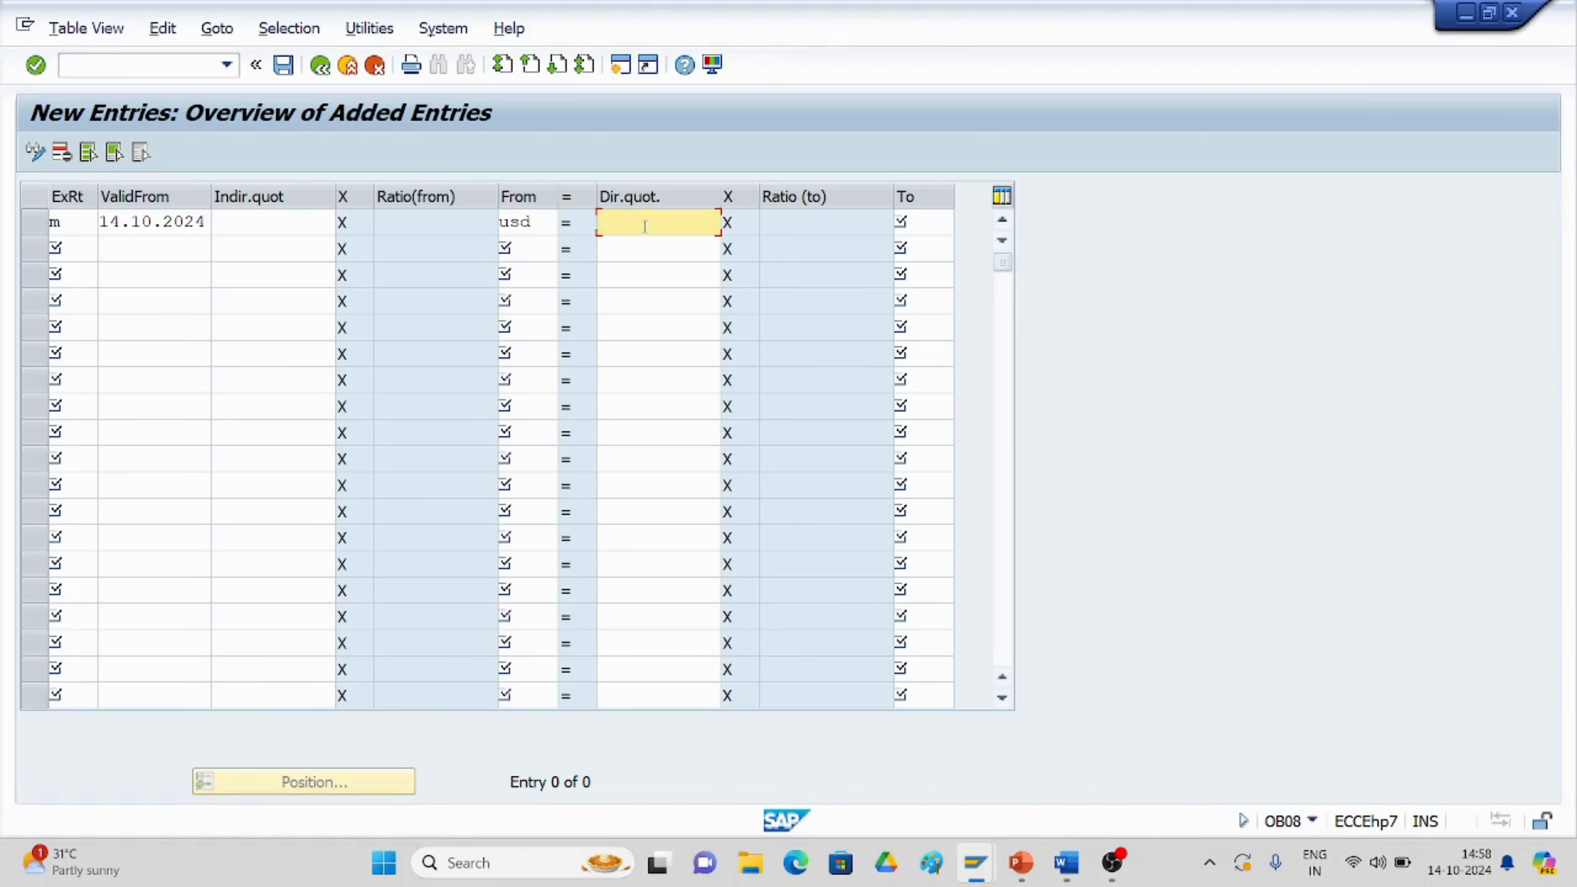
pyautogui.write('87')
pyautogui.click(931, 218)
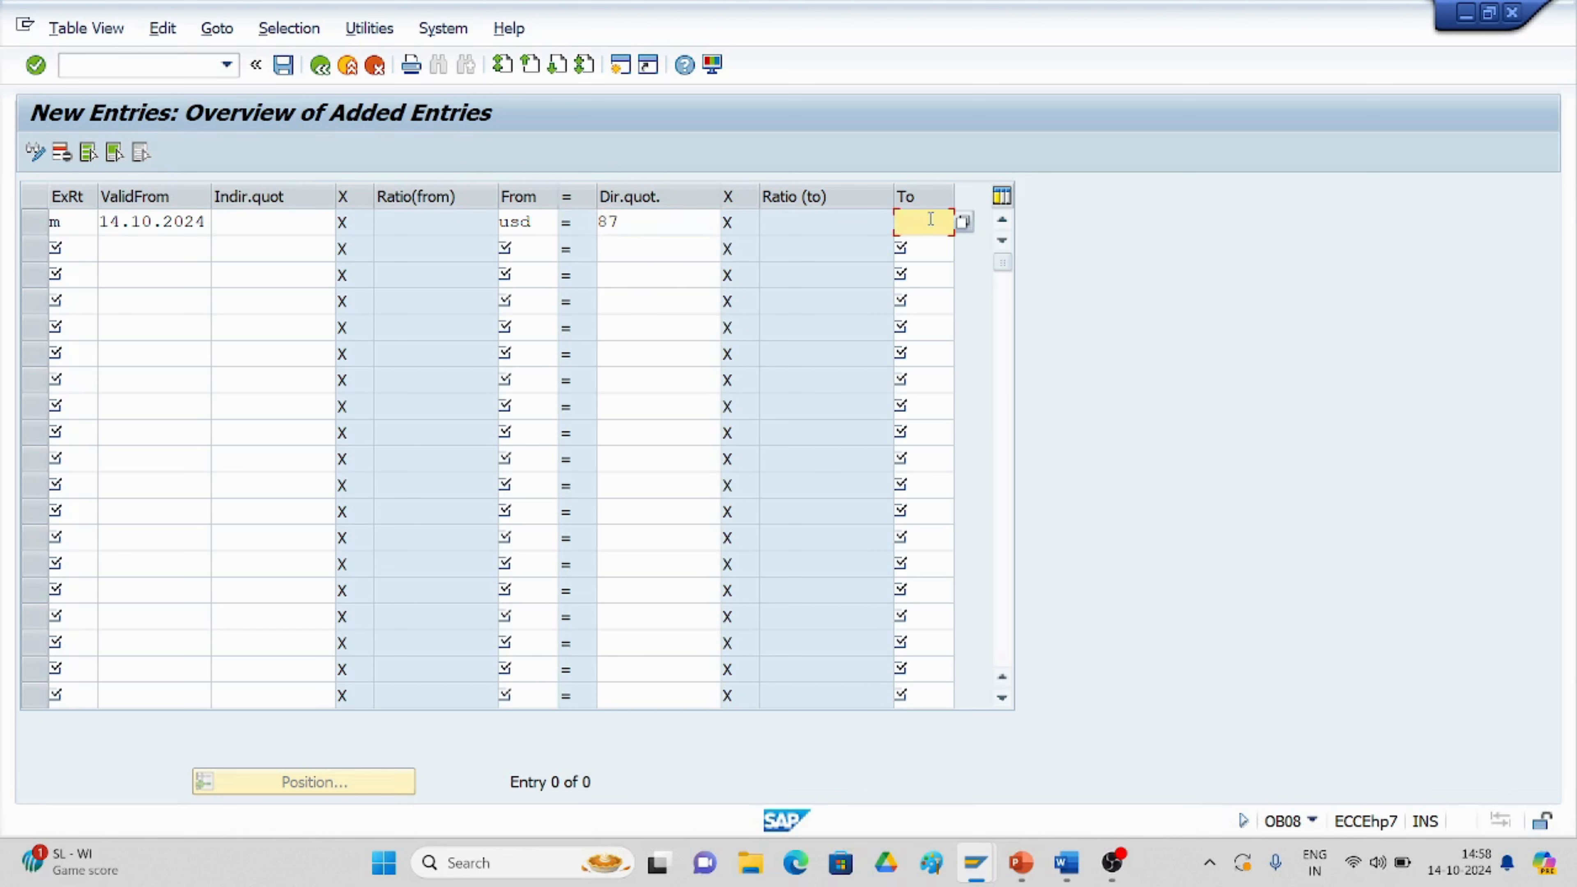
pyautogui.write('inr')
pyautogui.click(283, 65)
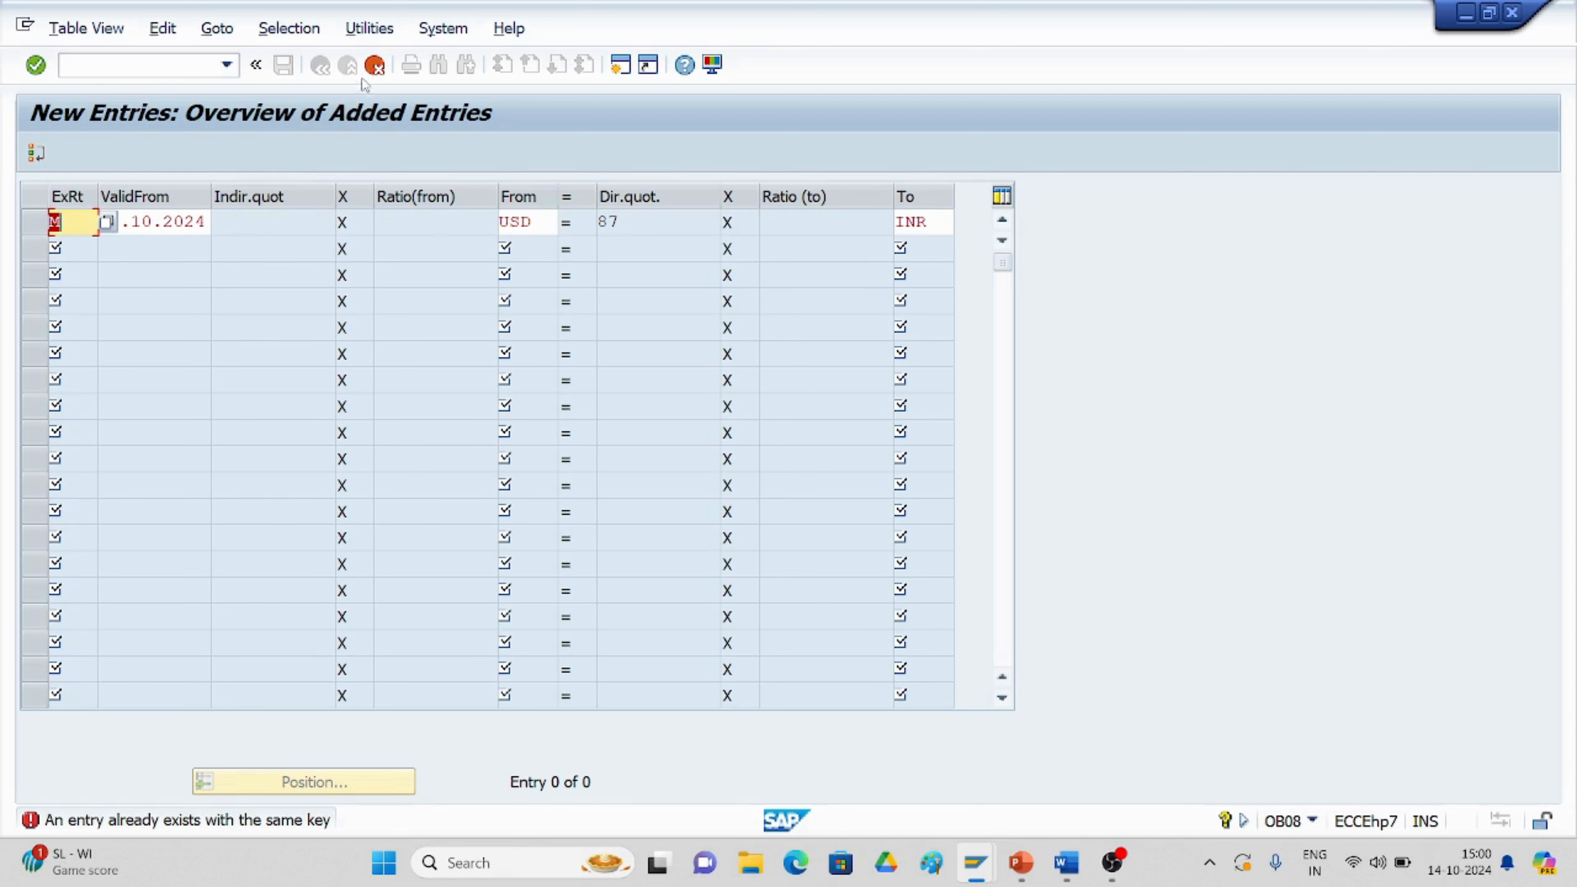
# Discard the unsaved USD to INR rate entry and return to the currency exchange rates overview.
pyautogui.click(376, 70)
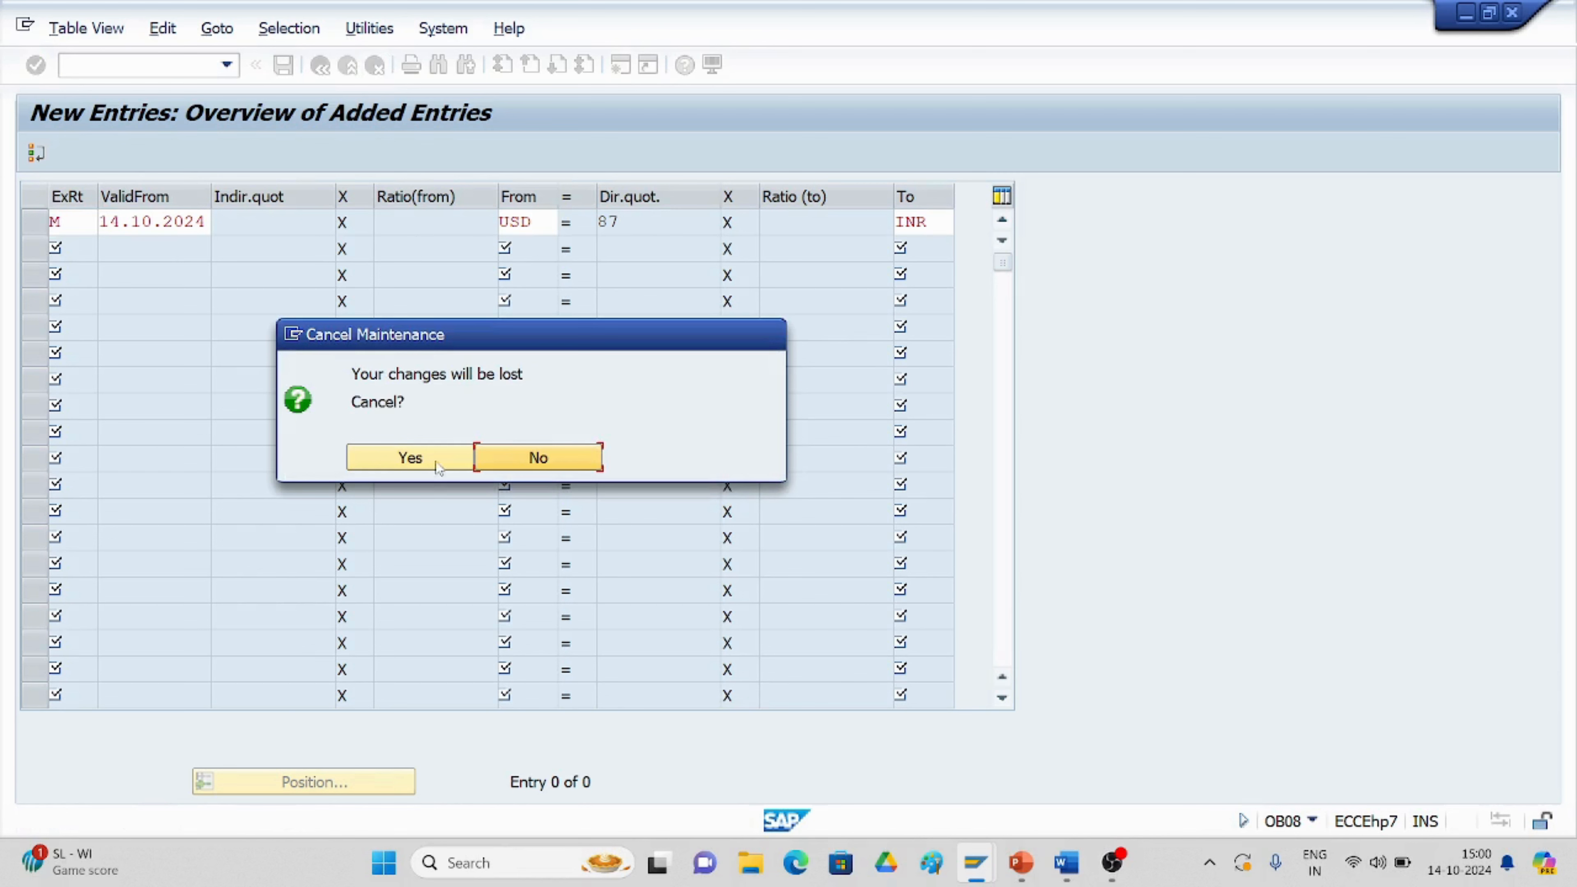
pyautogui.click(436, 461)
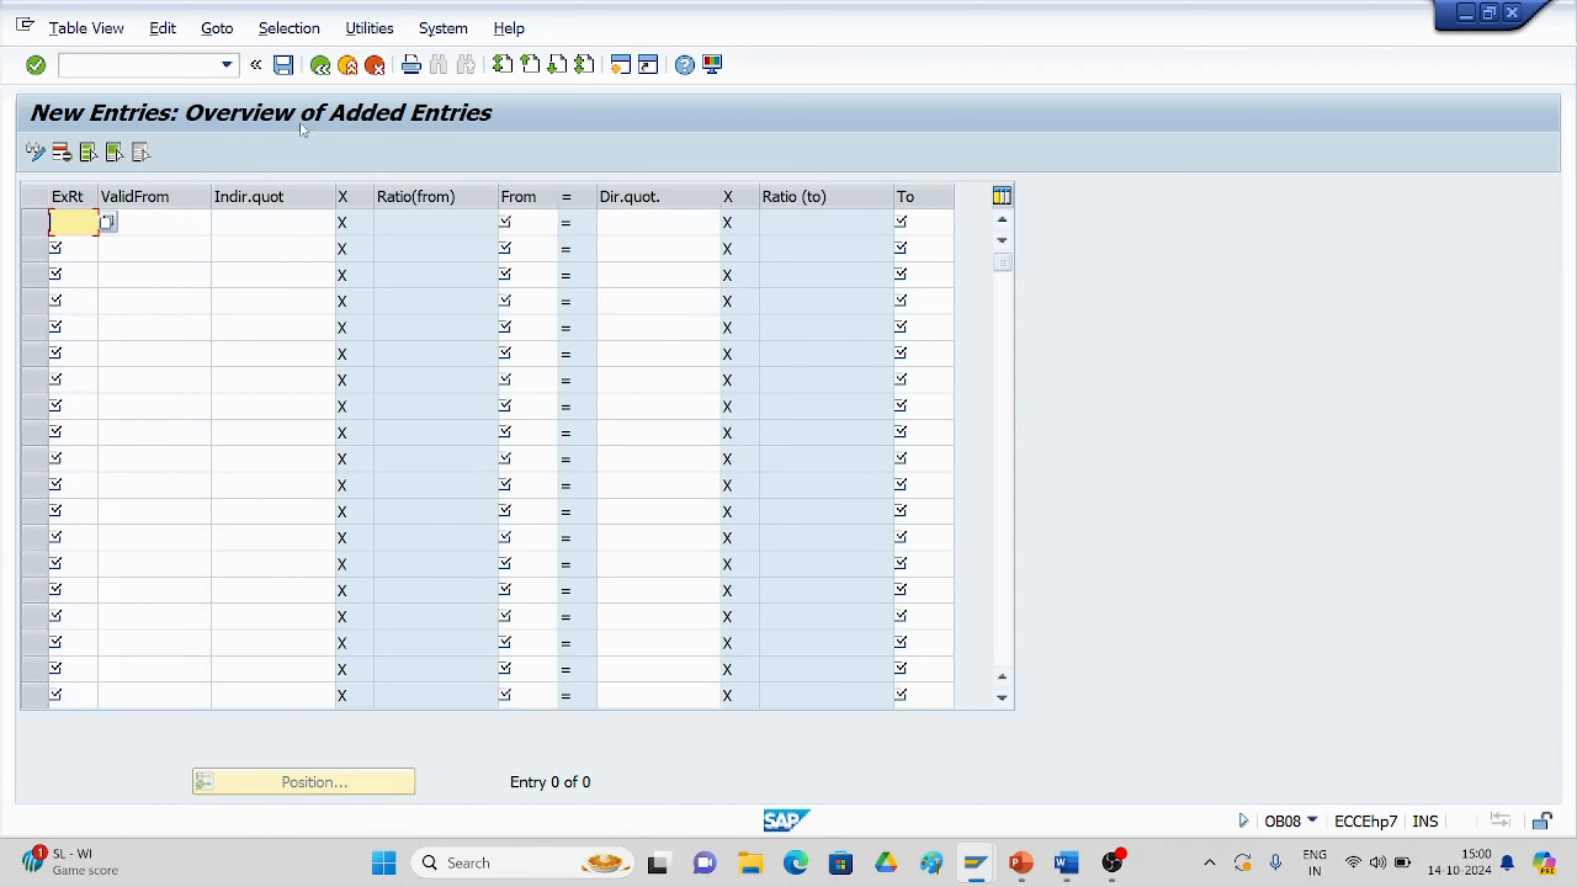
pyautogui.click(320, 65)
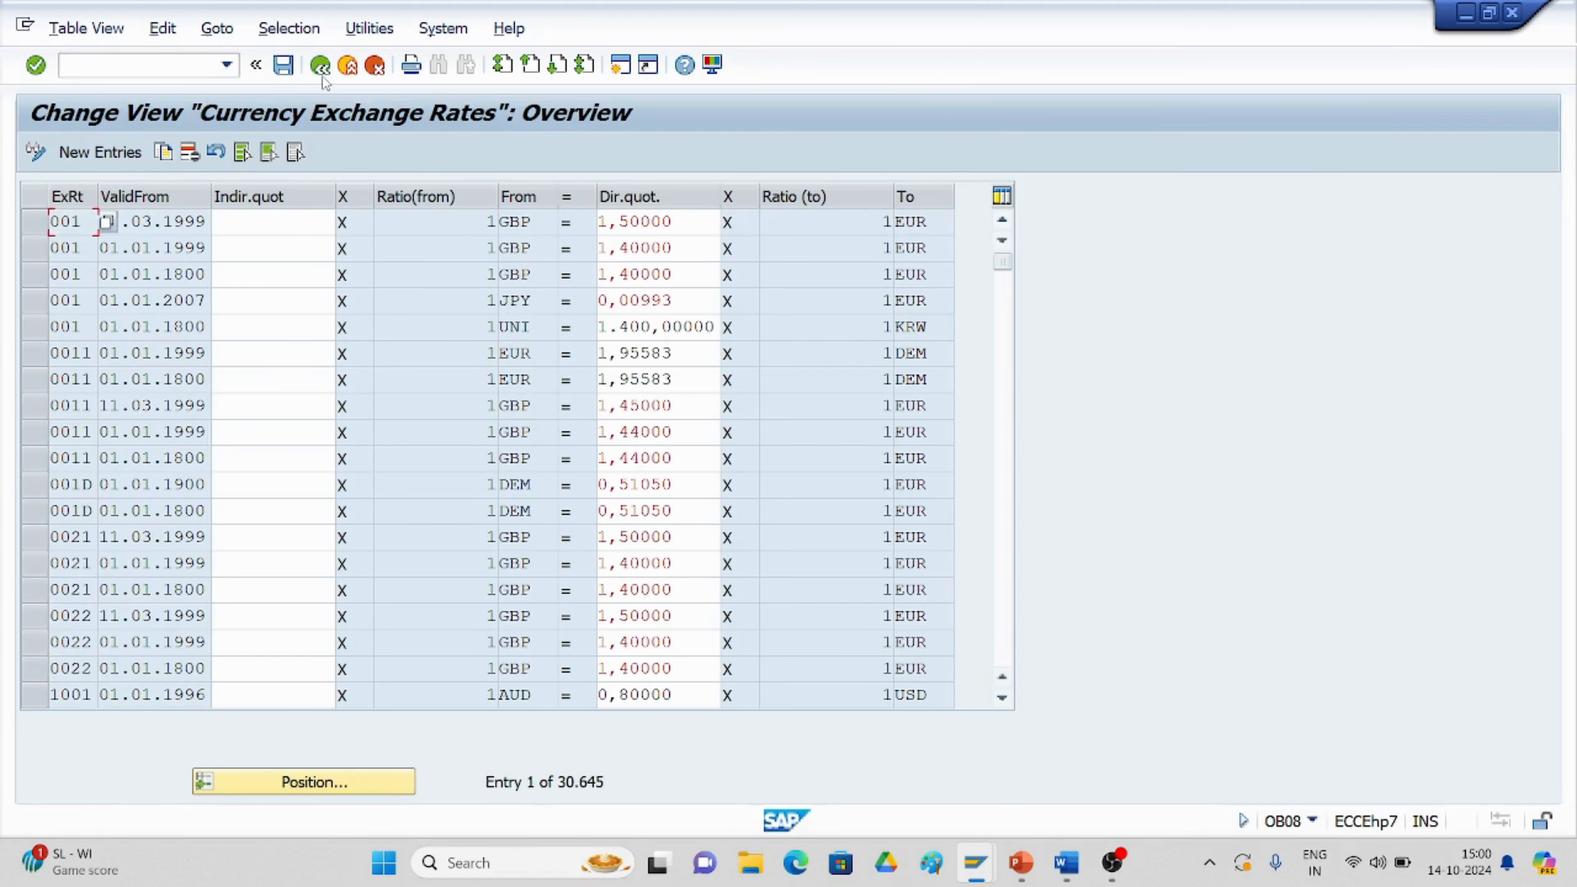
# Position the exchange rate table at rate type M with valid-from date 14.10.2024.
pyautogui.click(308, 784)
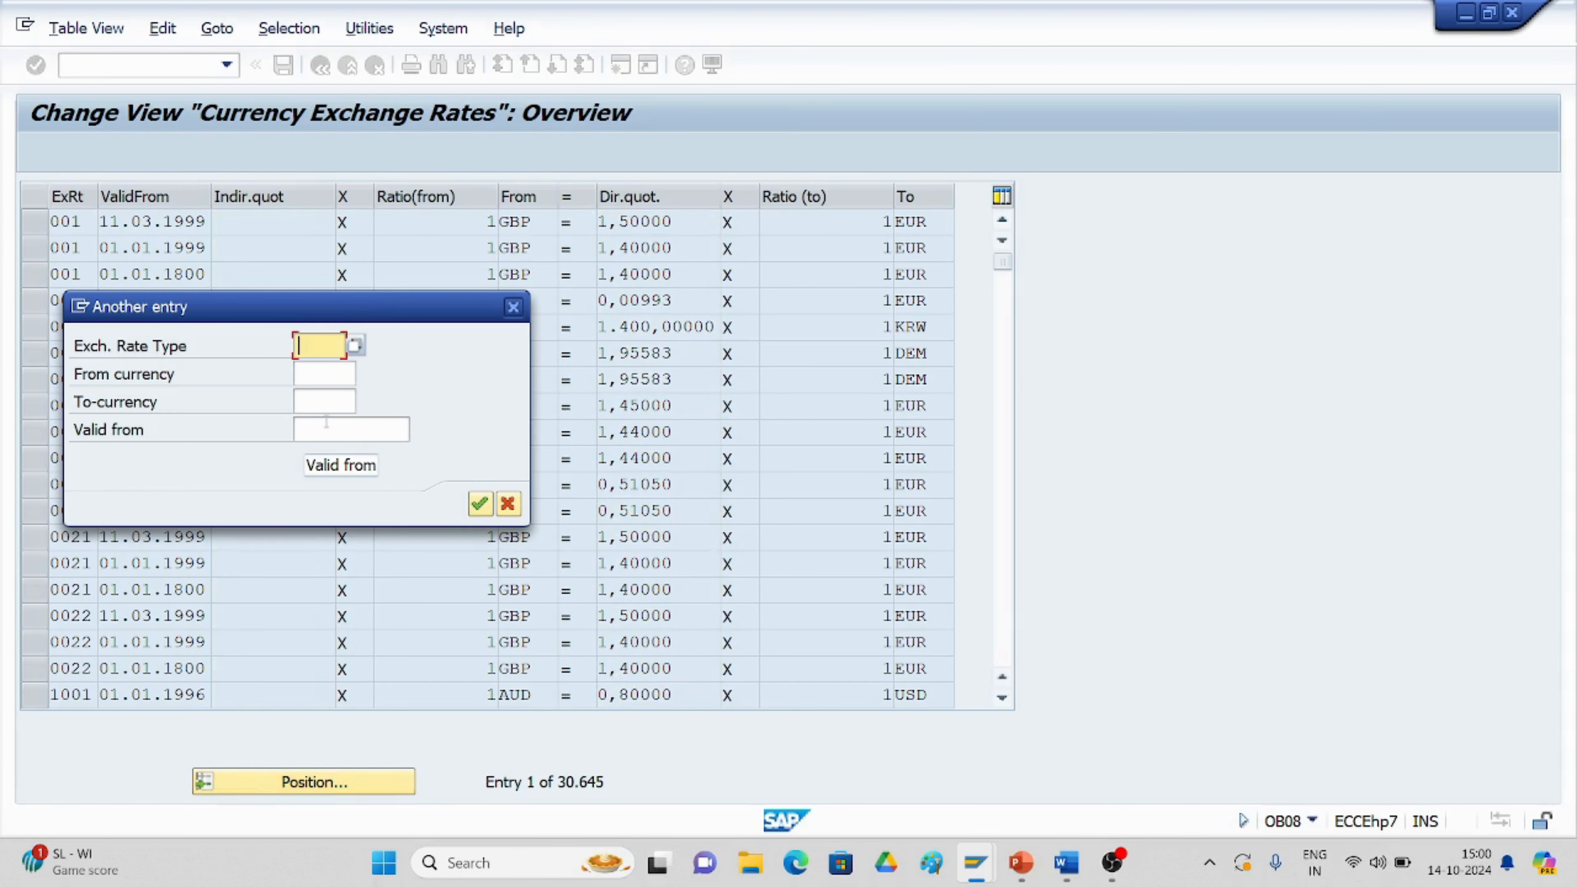
pyautogui.write('m')
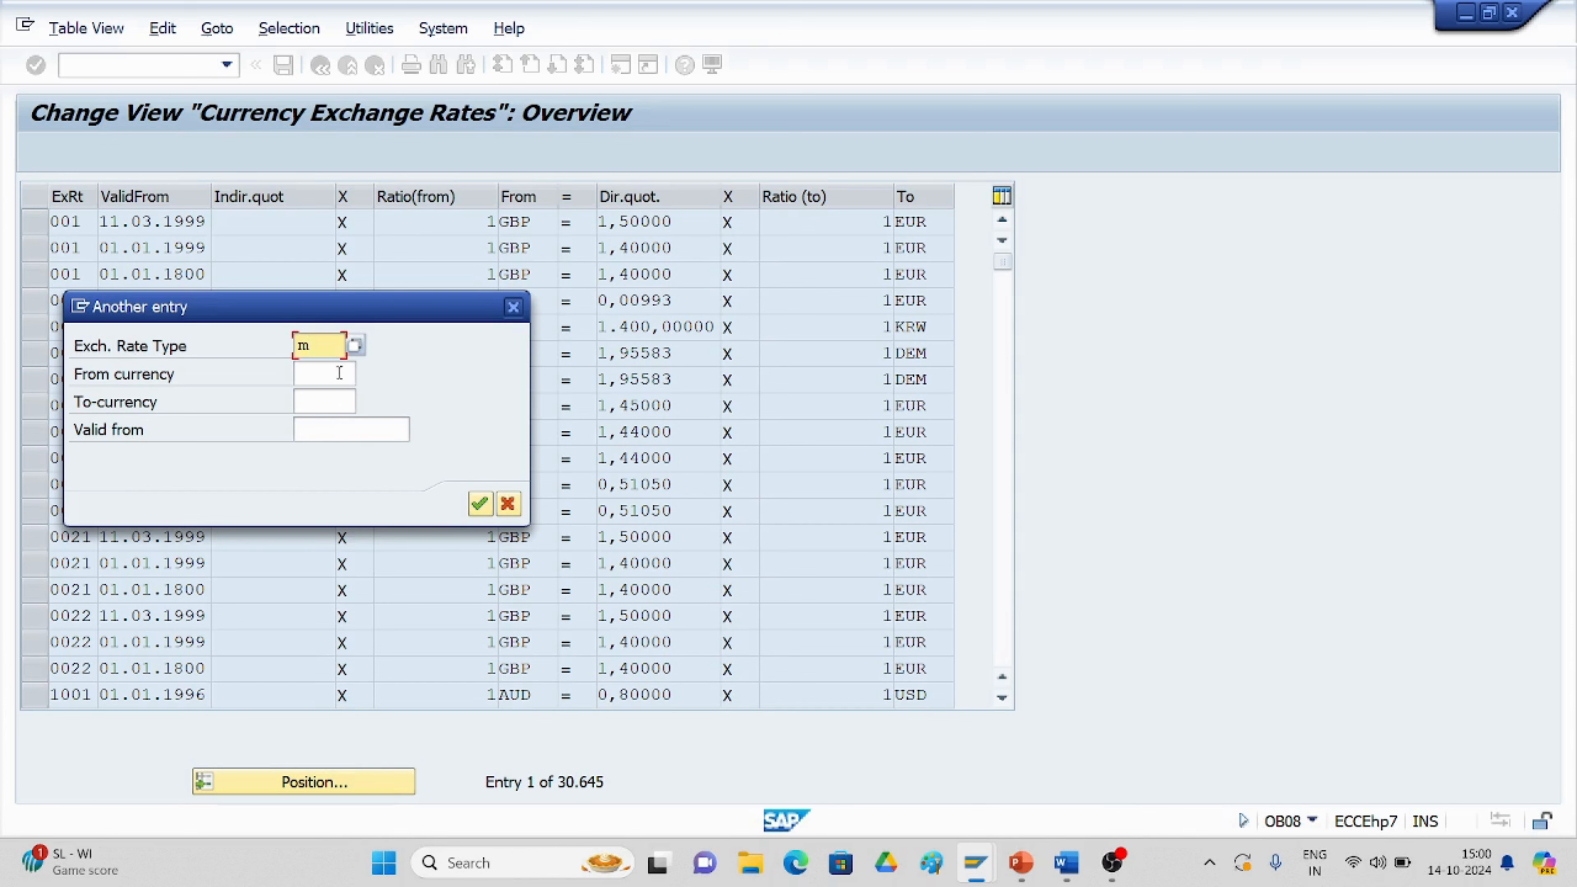
pyautogui.click(321, 429)
pyautogui.write('1')
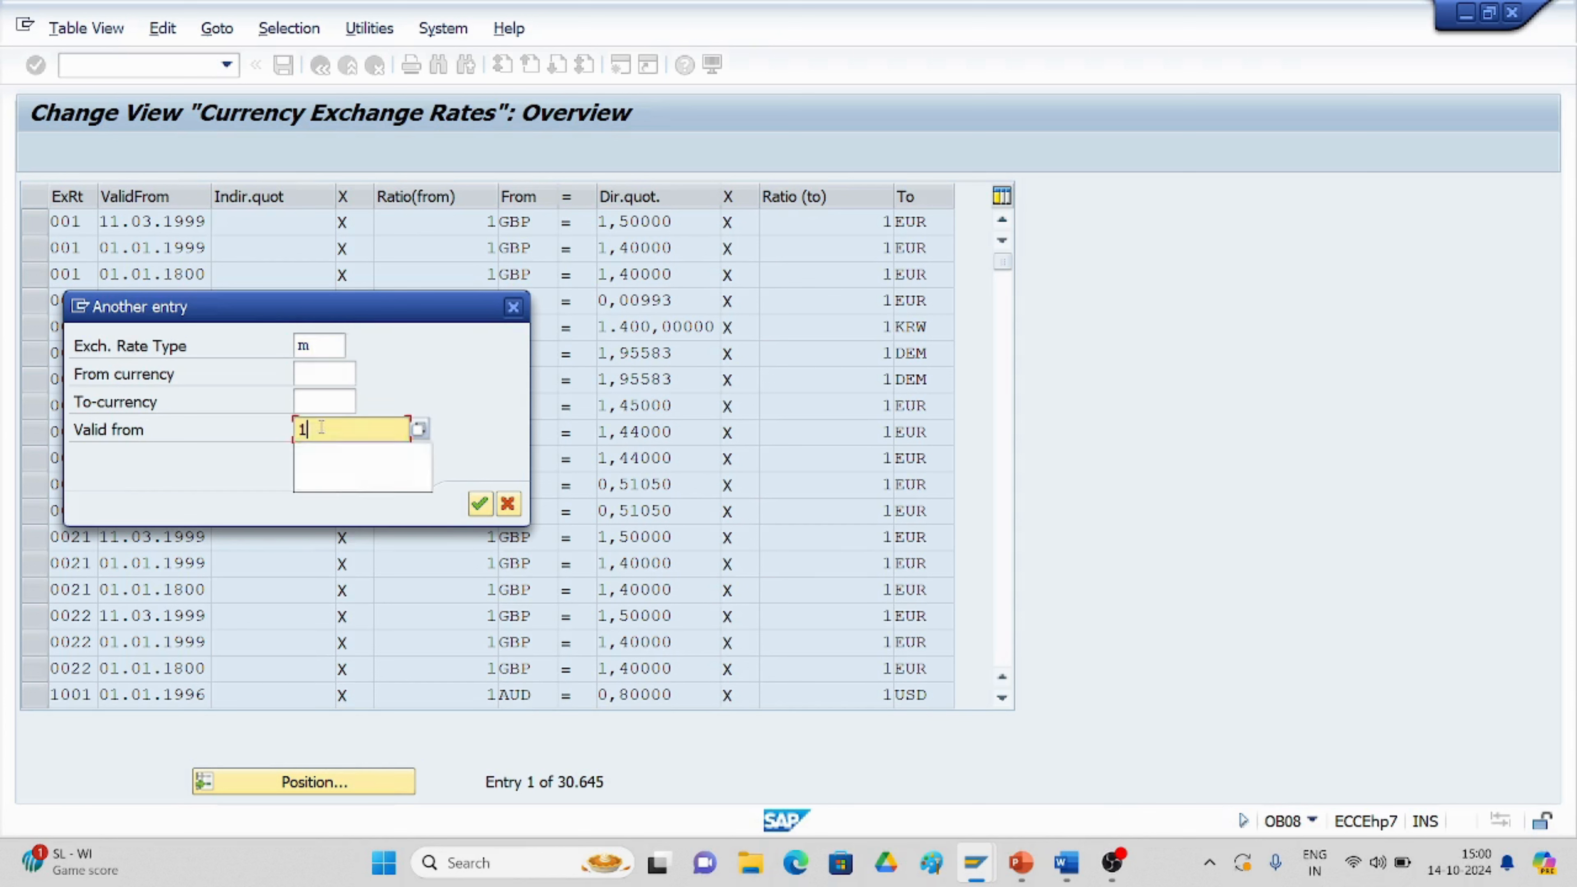
pyautogui.write('4.10.2024')
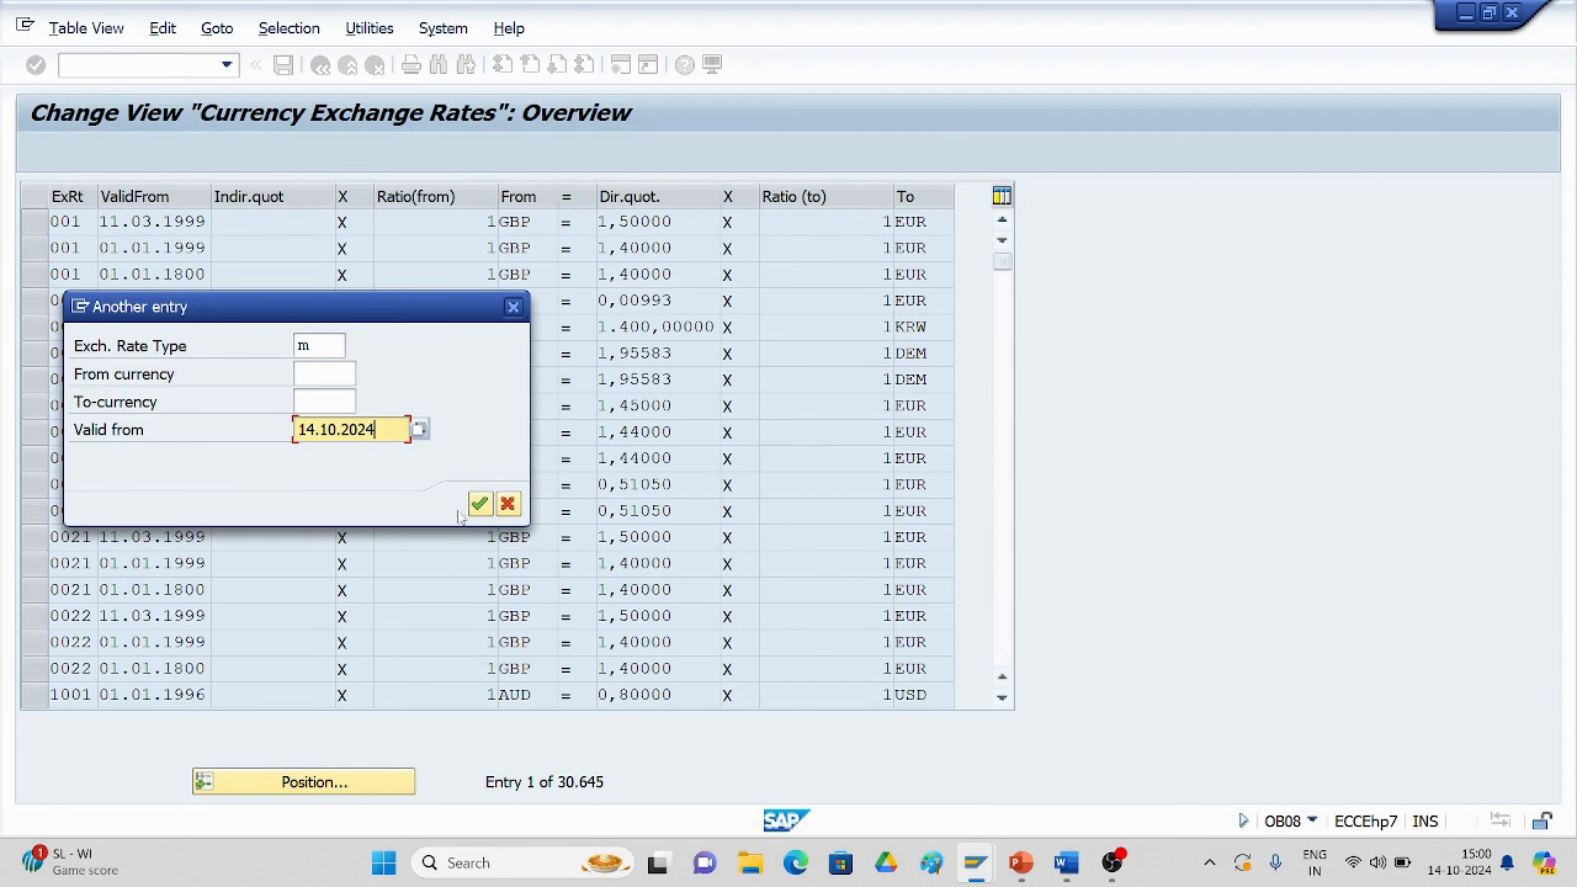
pyautogui.click(479, 504)
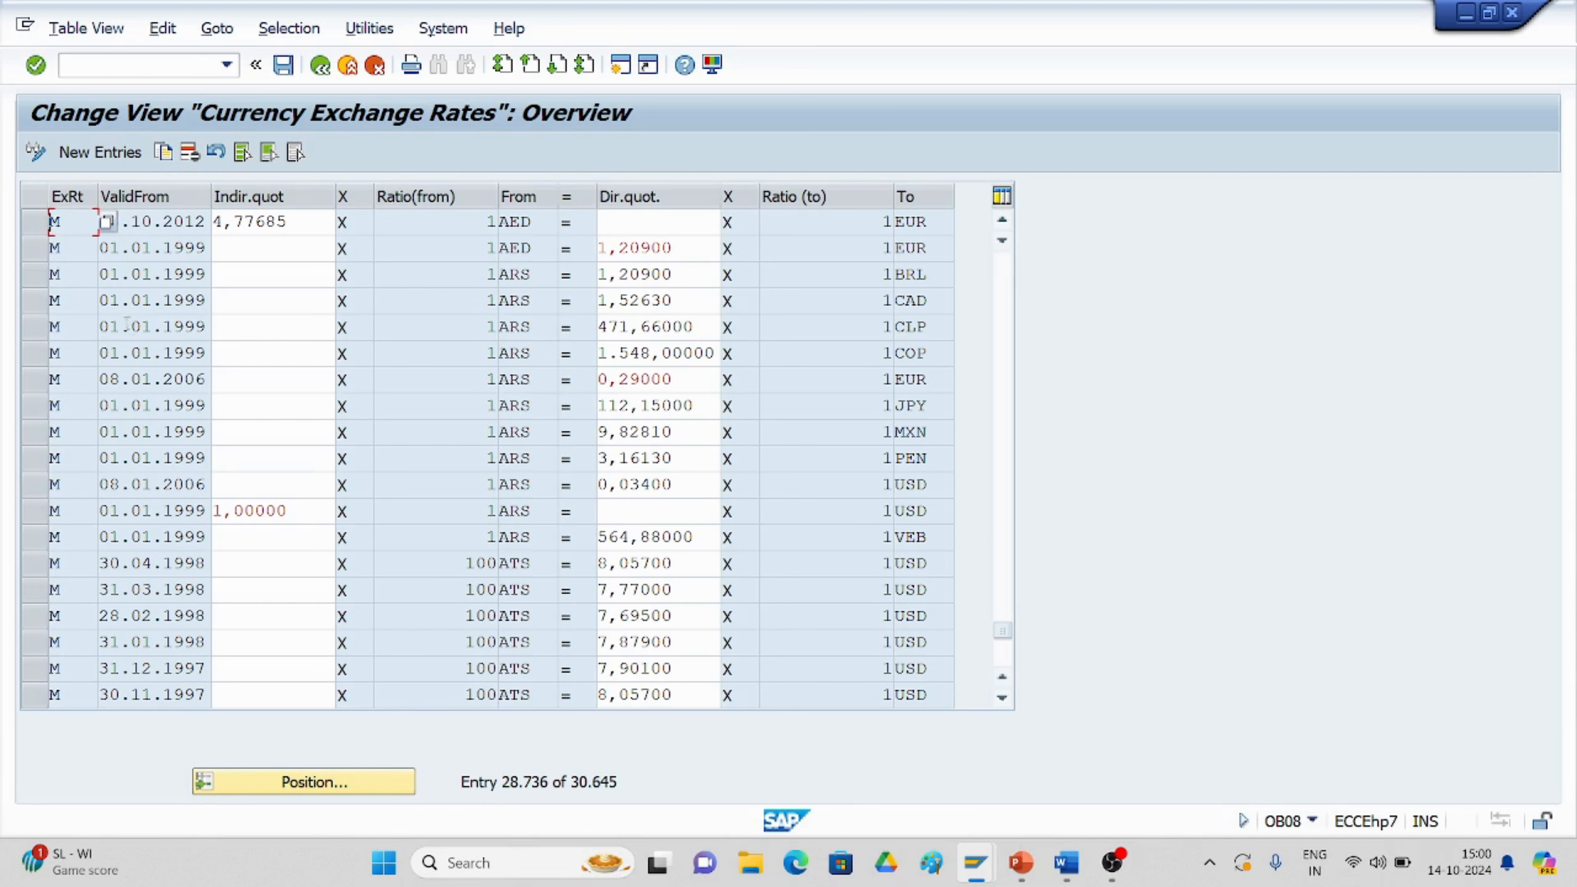
# Start another new exchange rate entry with rate type M.
pyautogui.click(101, 152)
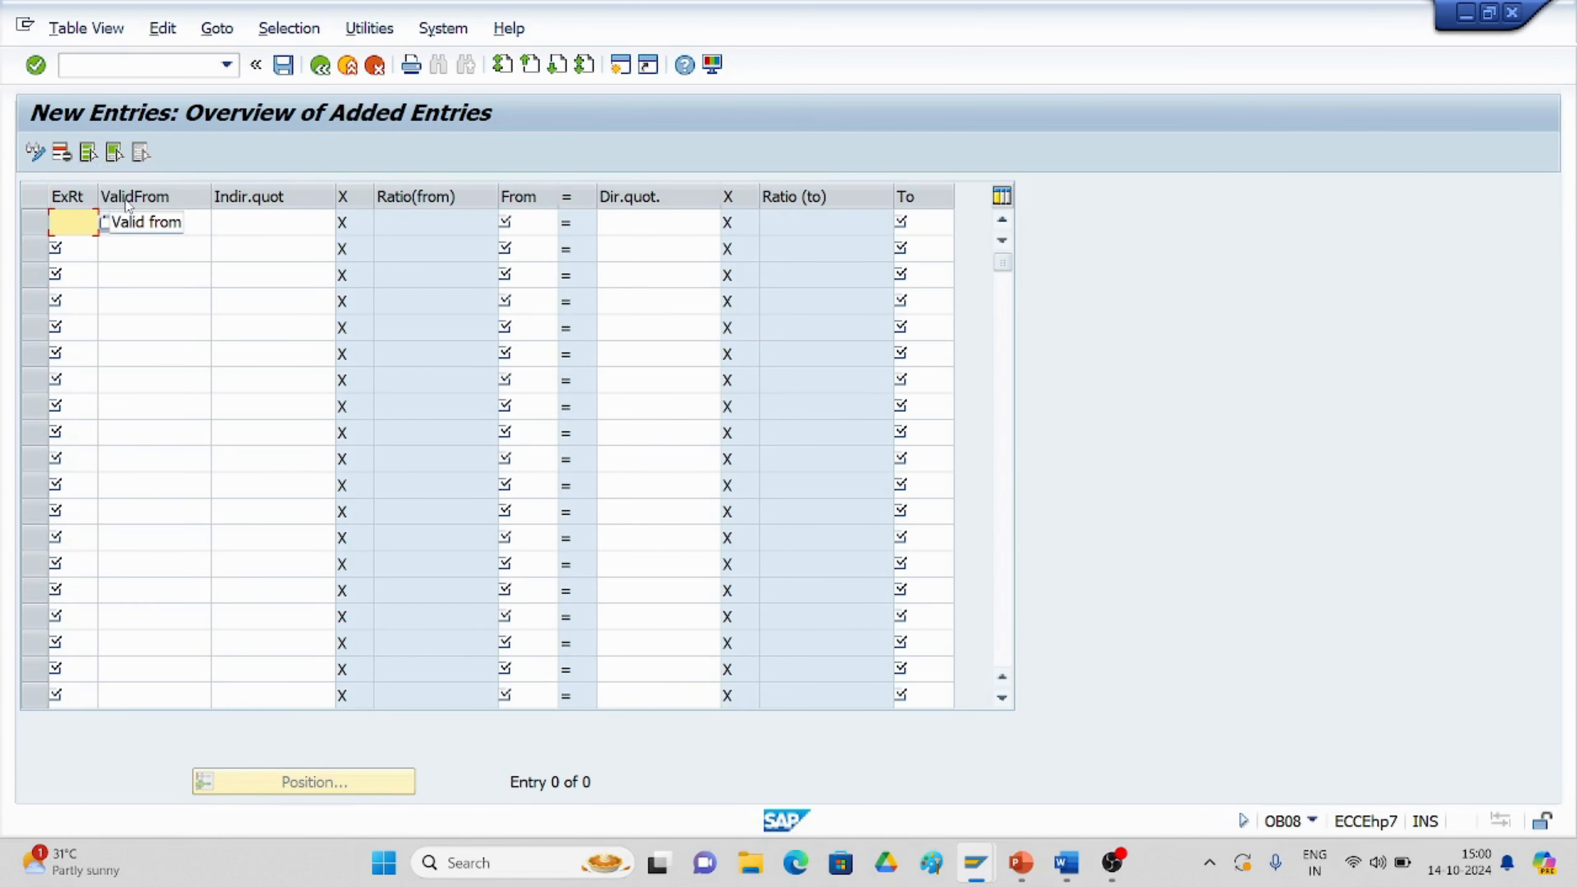
pyautogui.write('M')
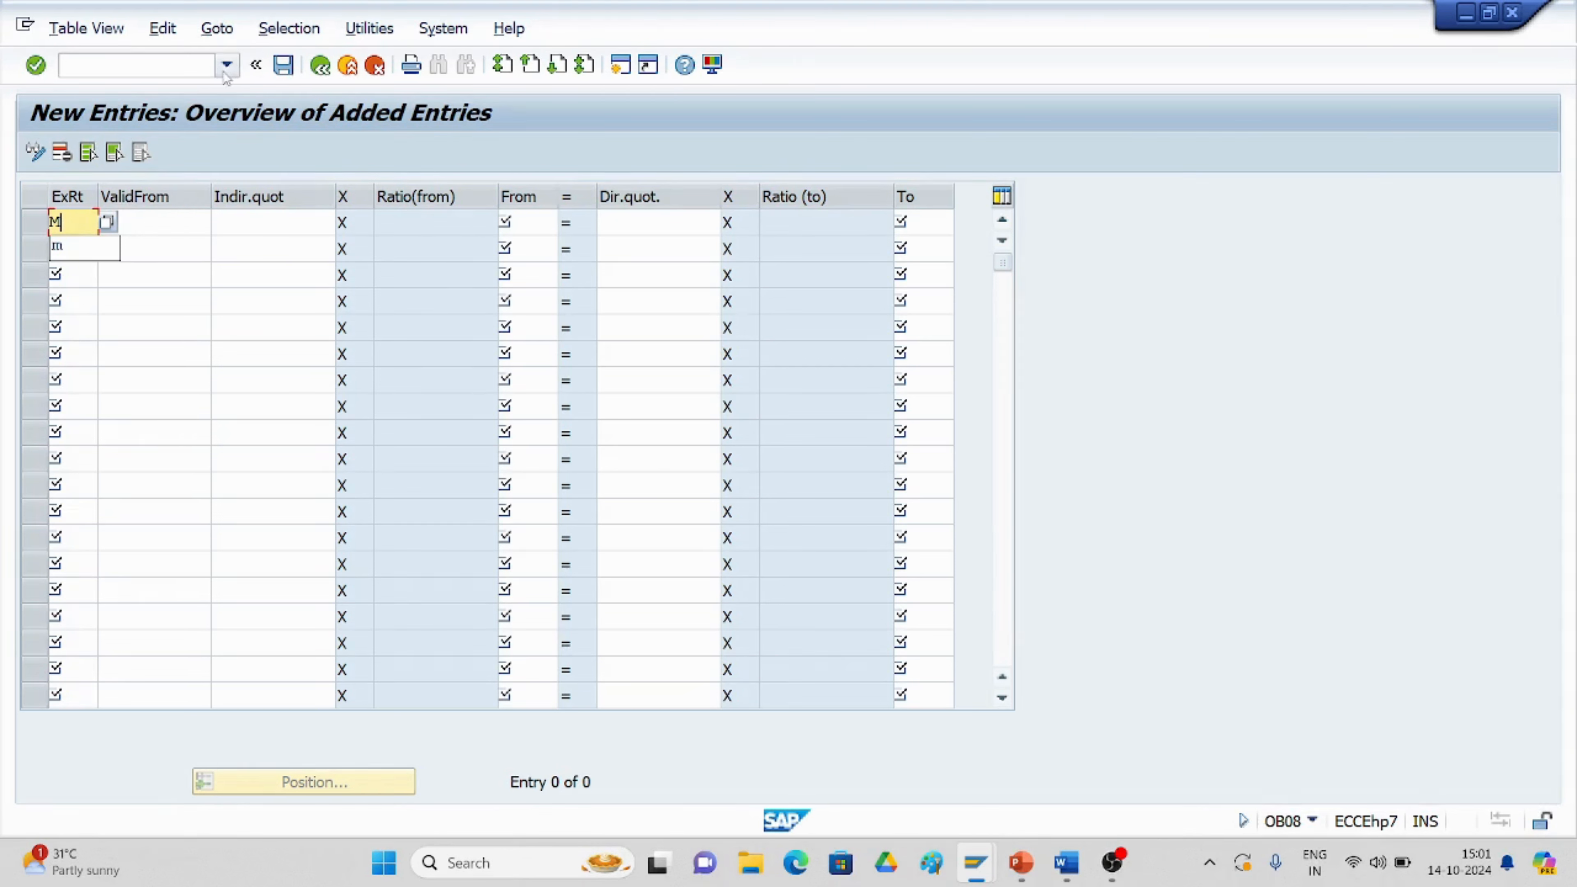
# Review the PowerPoint slide on direct and indirect quotation, return to SAP and run transaction /NFB50.
pyautogui.click(160, 64)
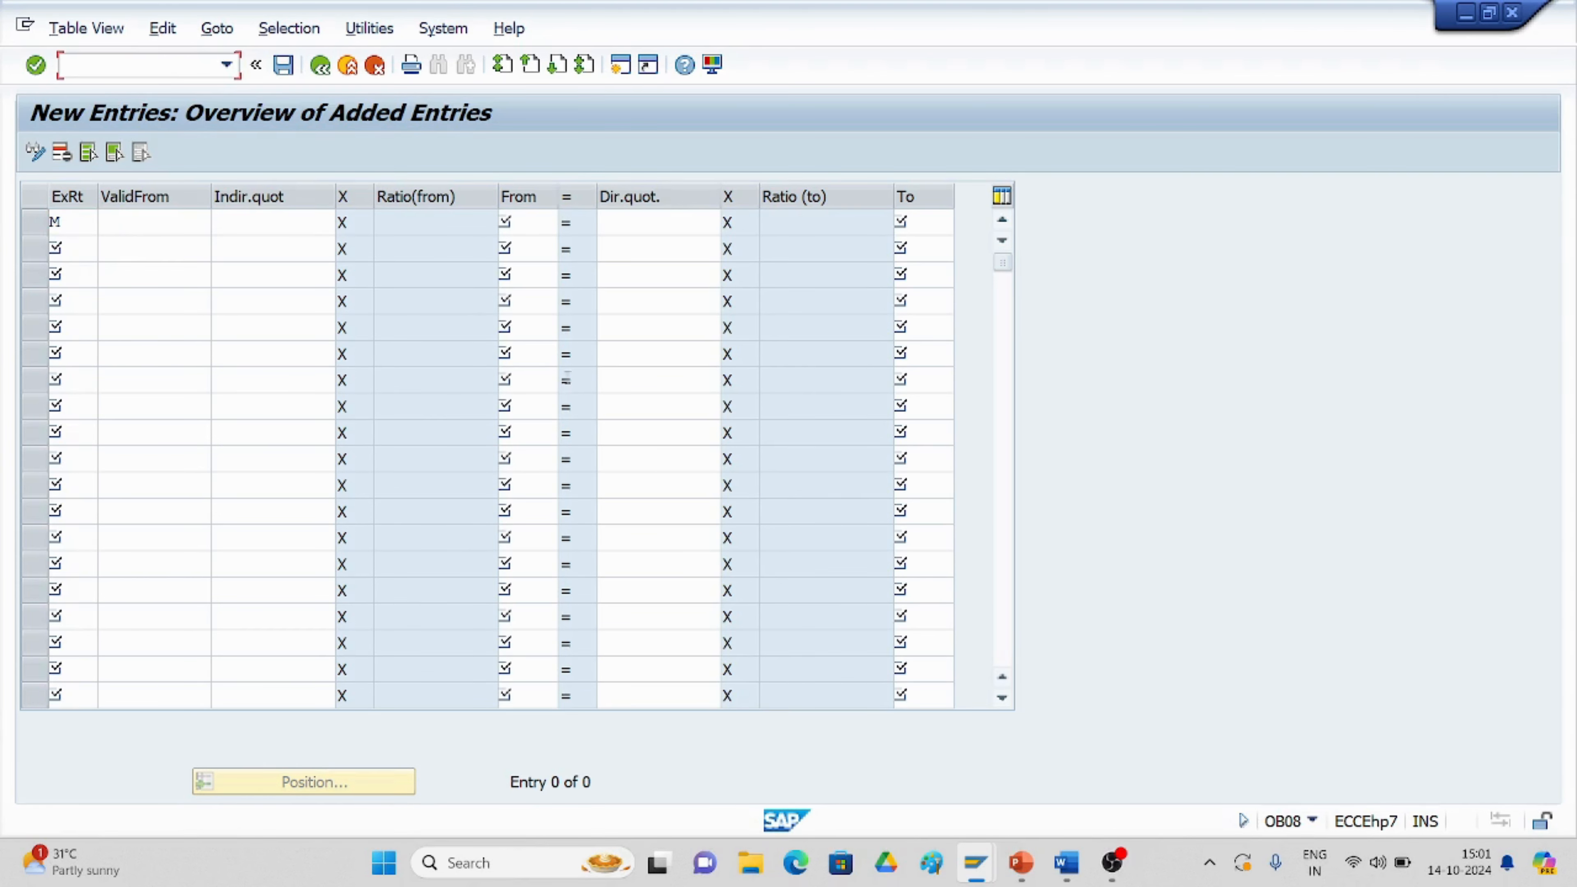
pyautogui.click(1024, 880)
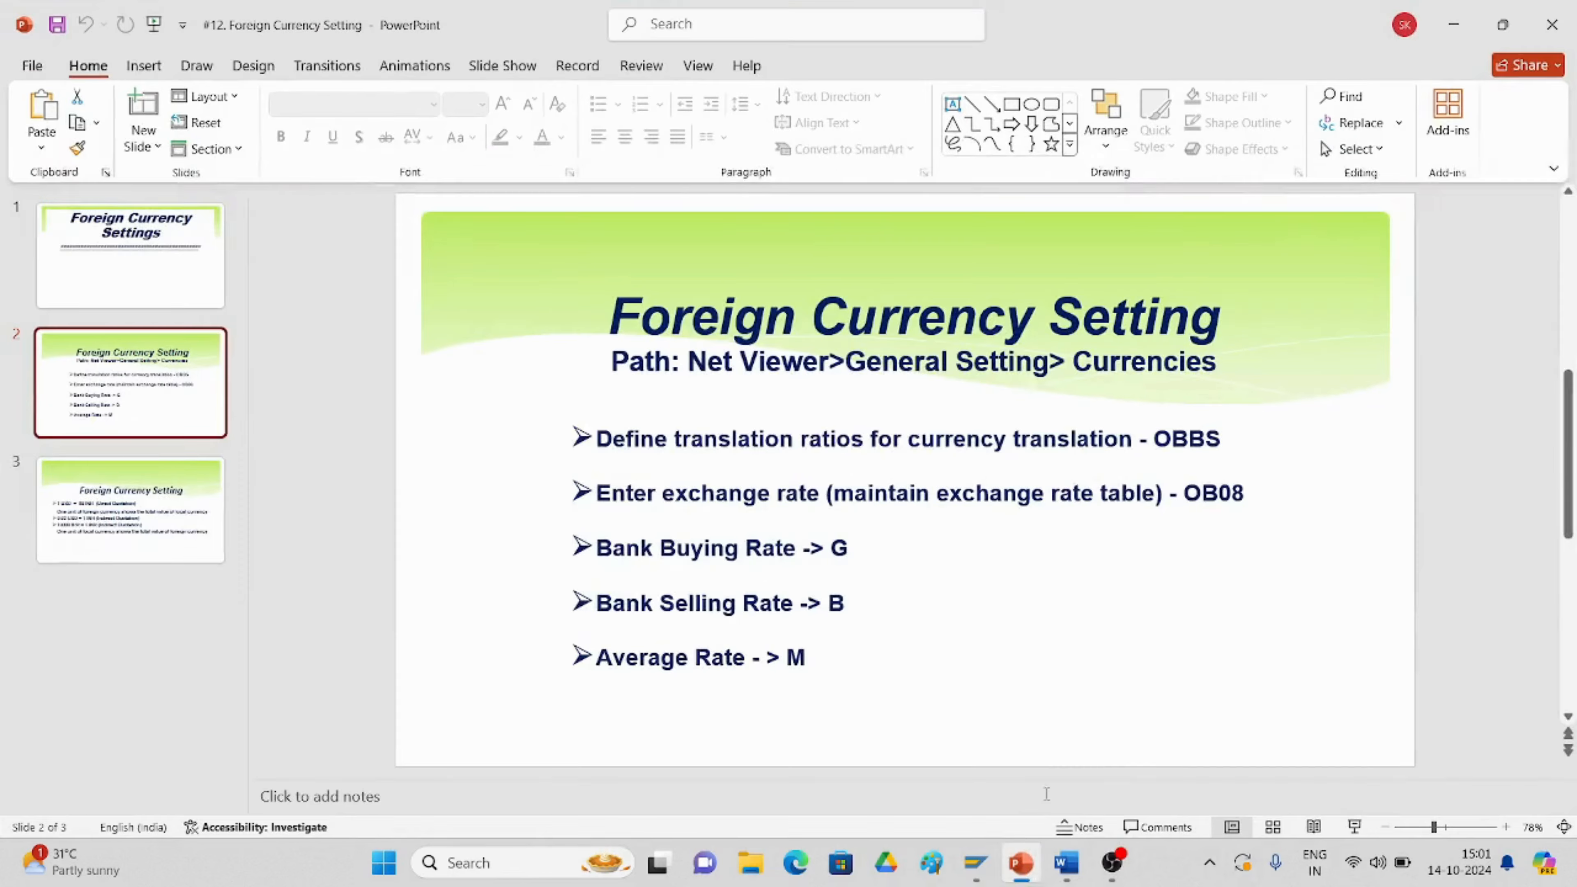
pyautogui.click(99, 524)
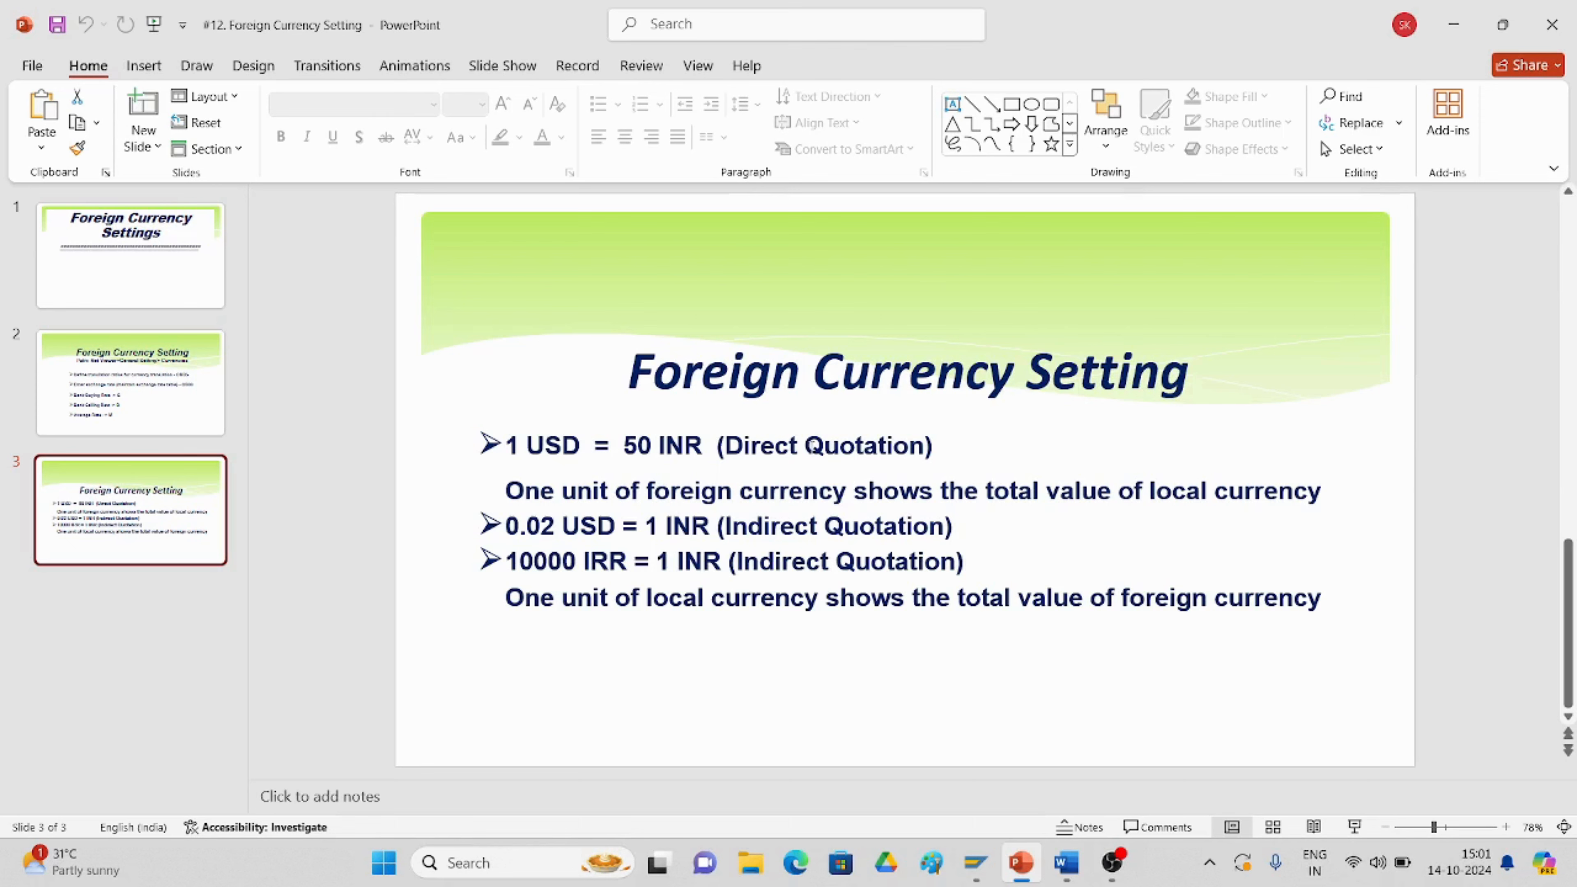
pyautogui.click(1453, 25)
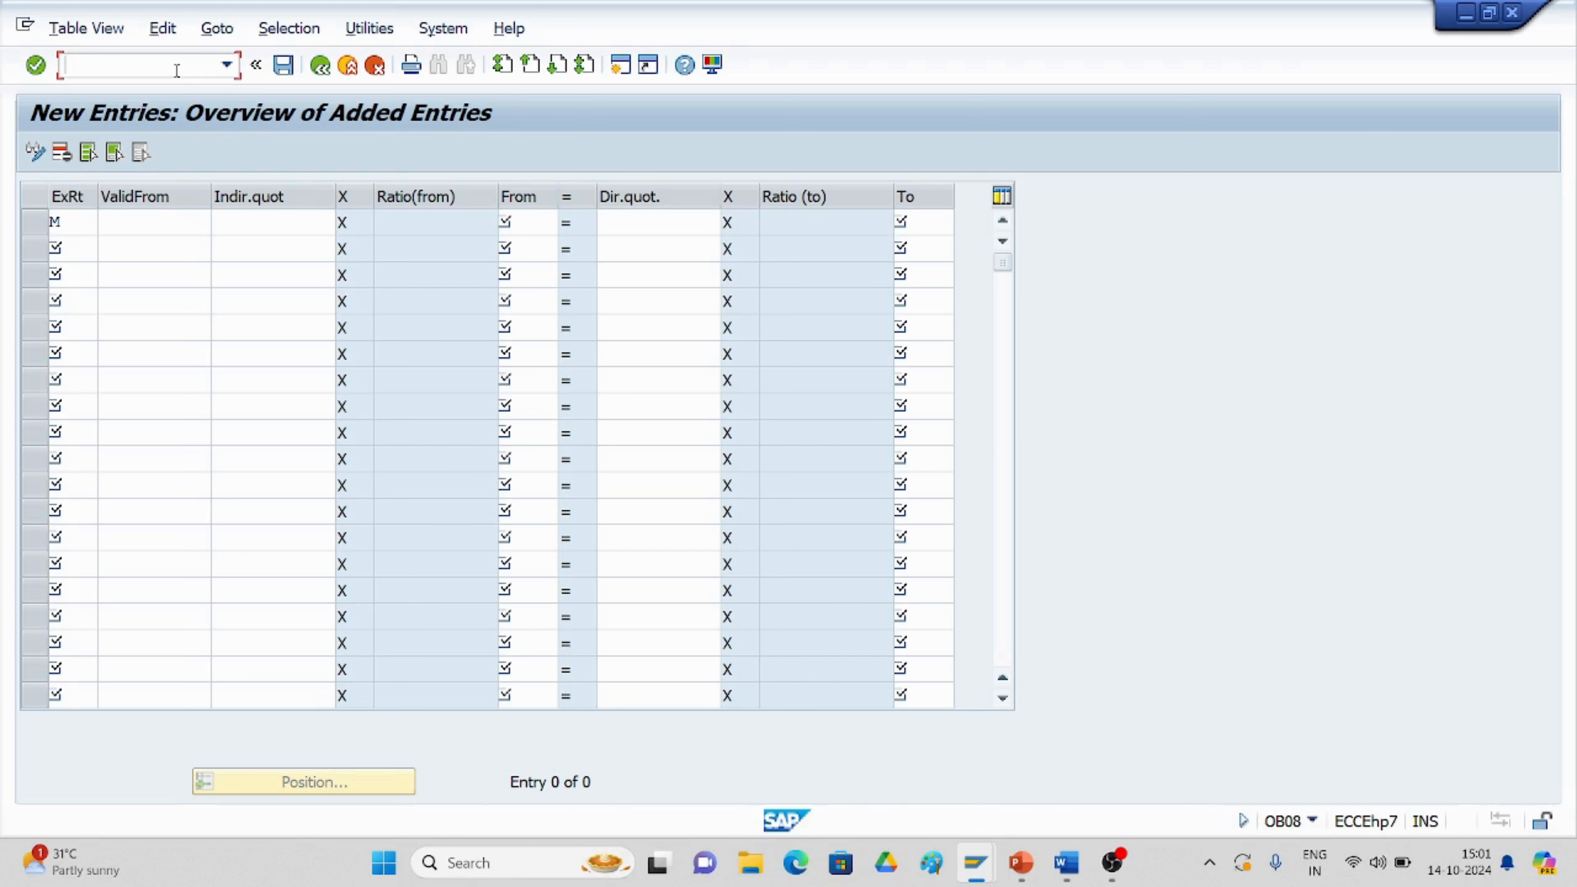
pyautogui.write('/NFB50')
pyautogui.press('Return')
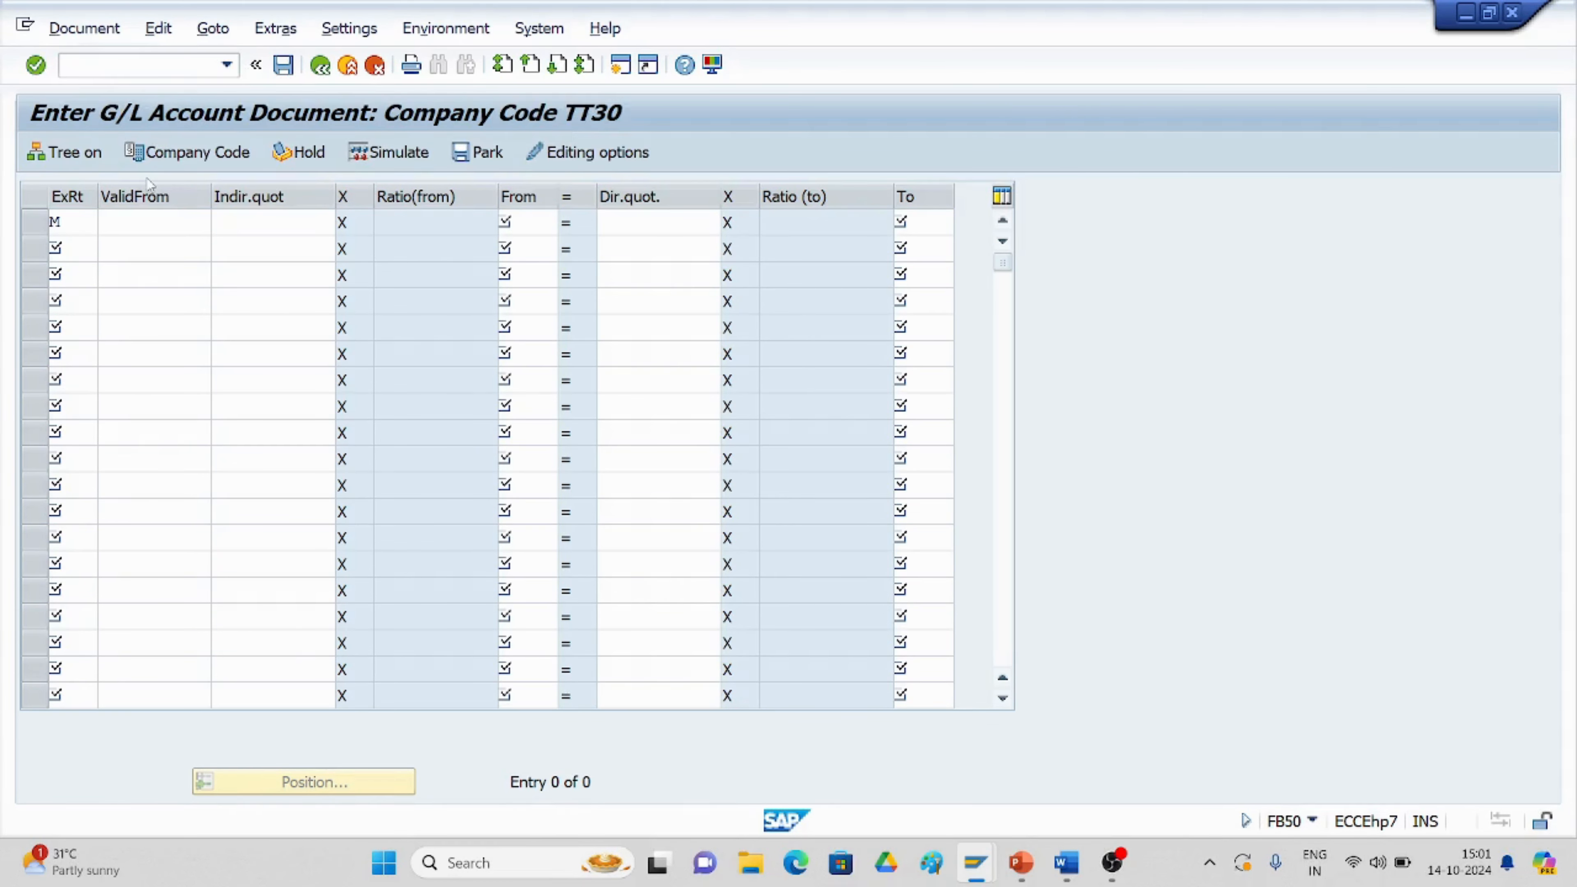
# Set the G/L document's date to 14.10.2024 and its currency to USD.
pyautogui.write('14')
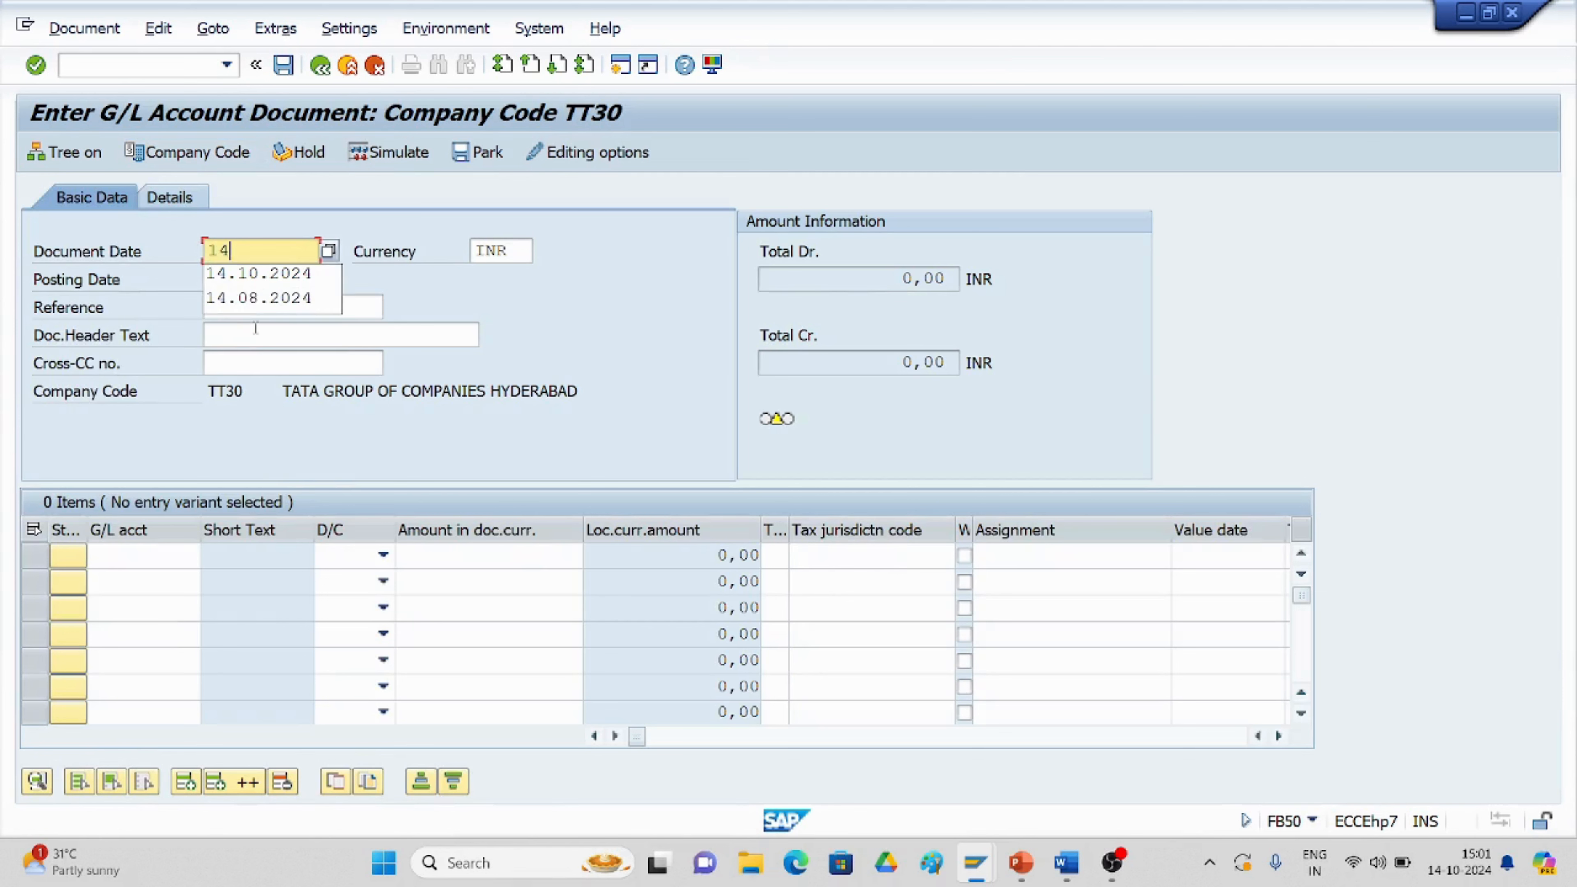
pyautogui.write('.10.2024')
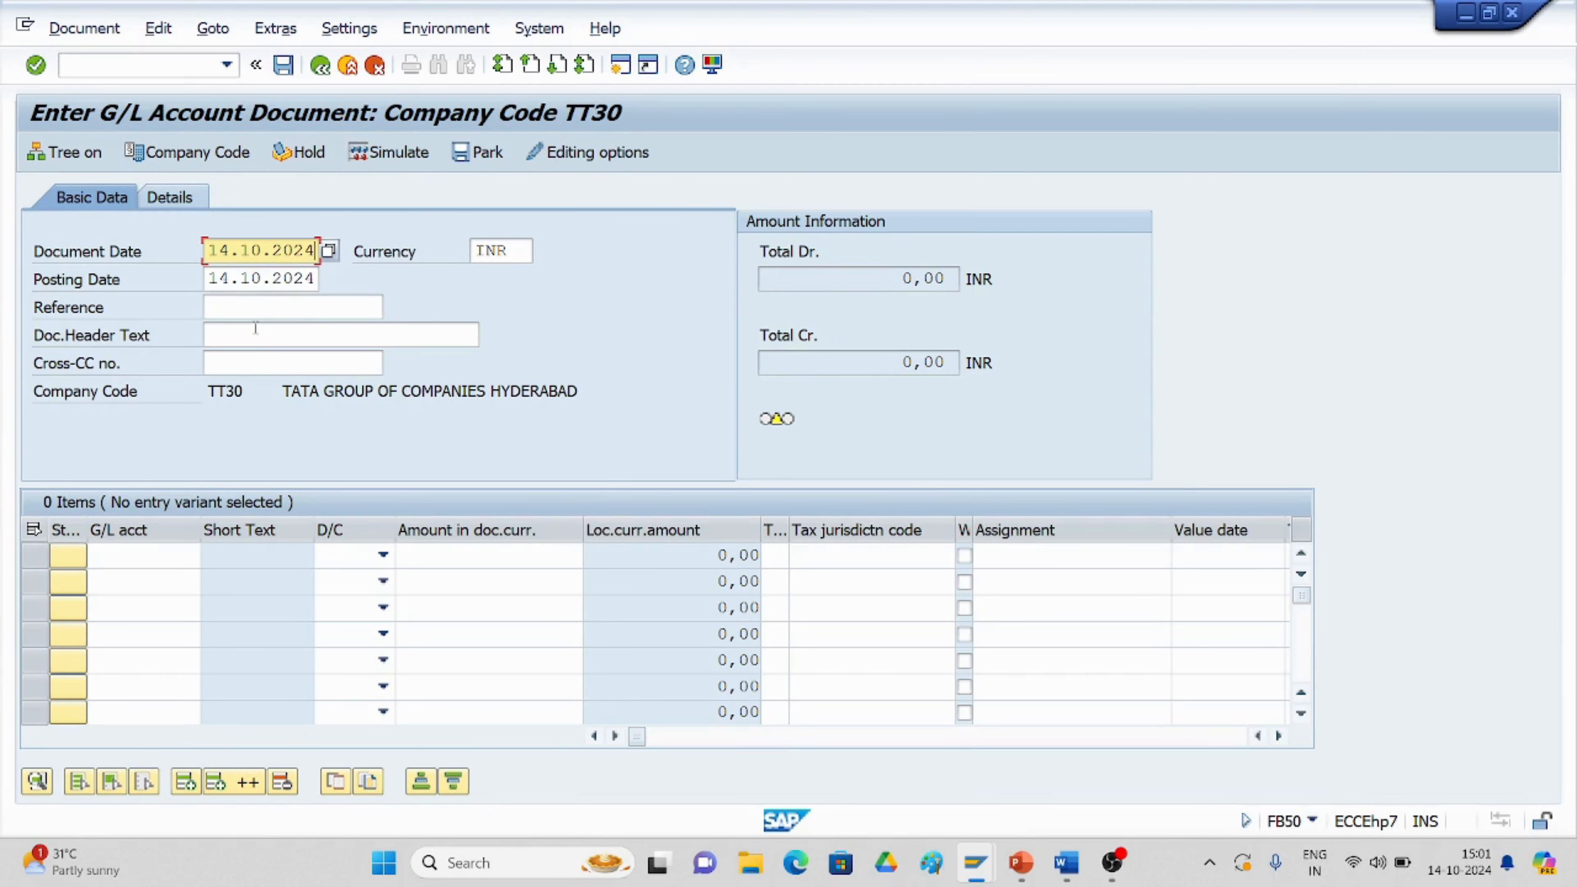
pyautogui.click(518, 251)
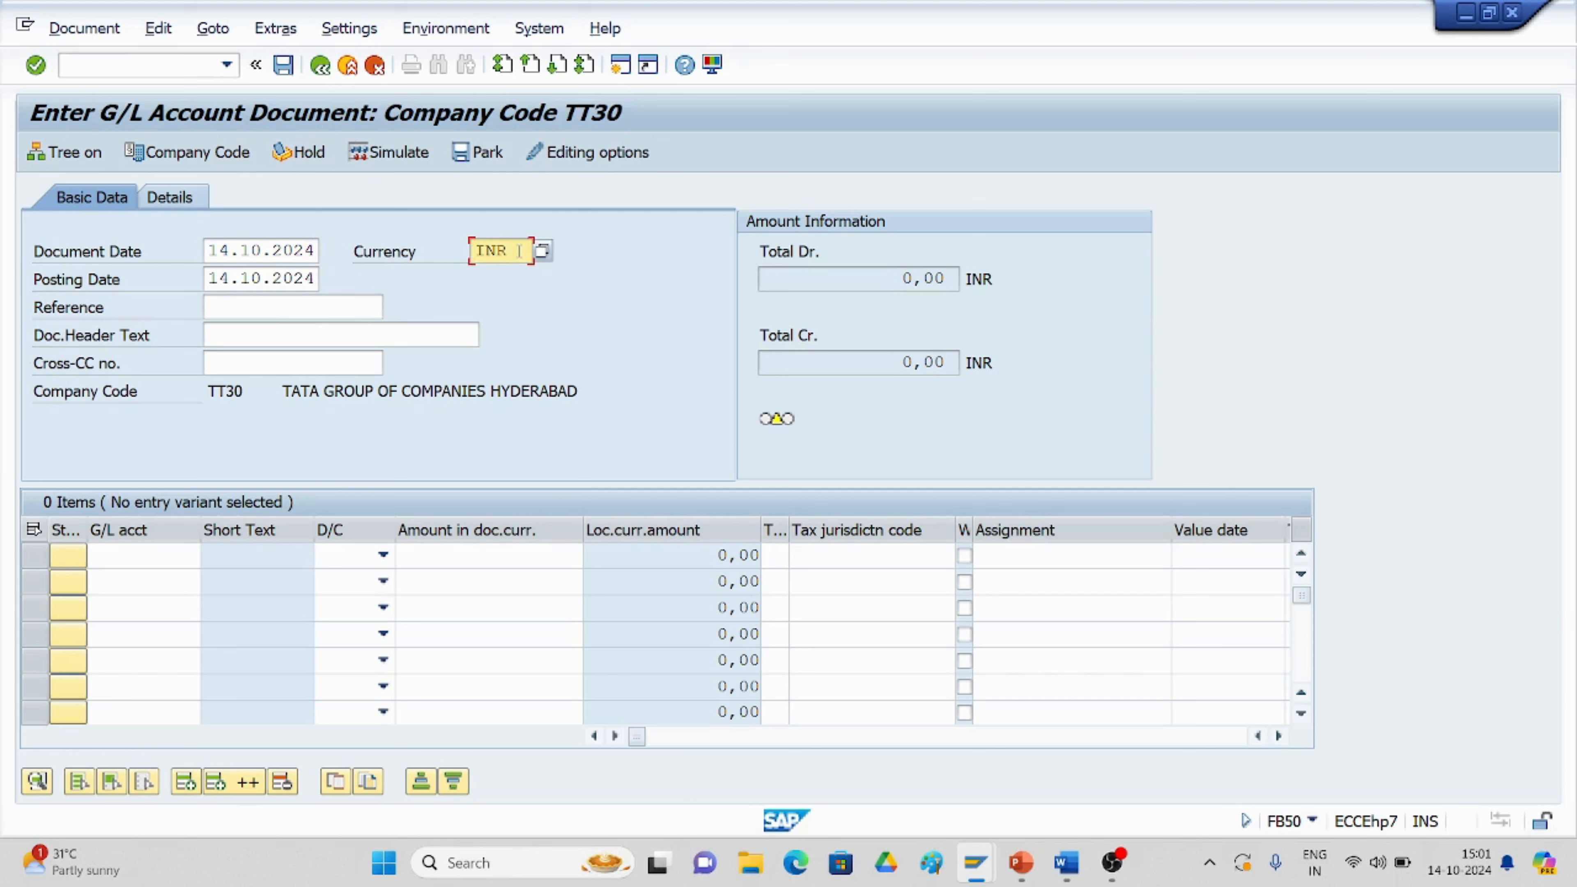
pyautogui.press('BackSpace')
pyautogui.press('BackSpace')
pyautogui.press('BackSpace')
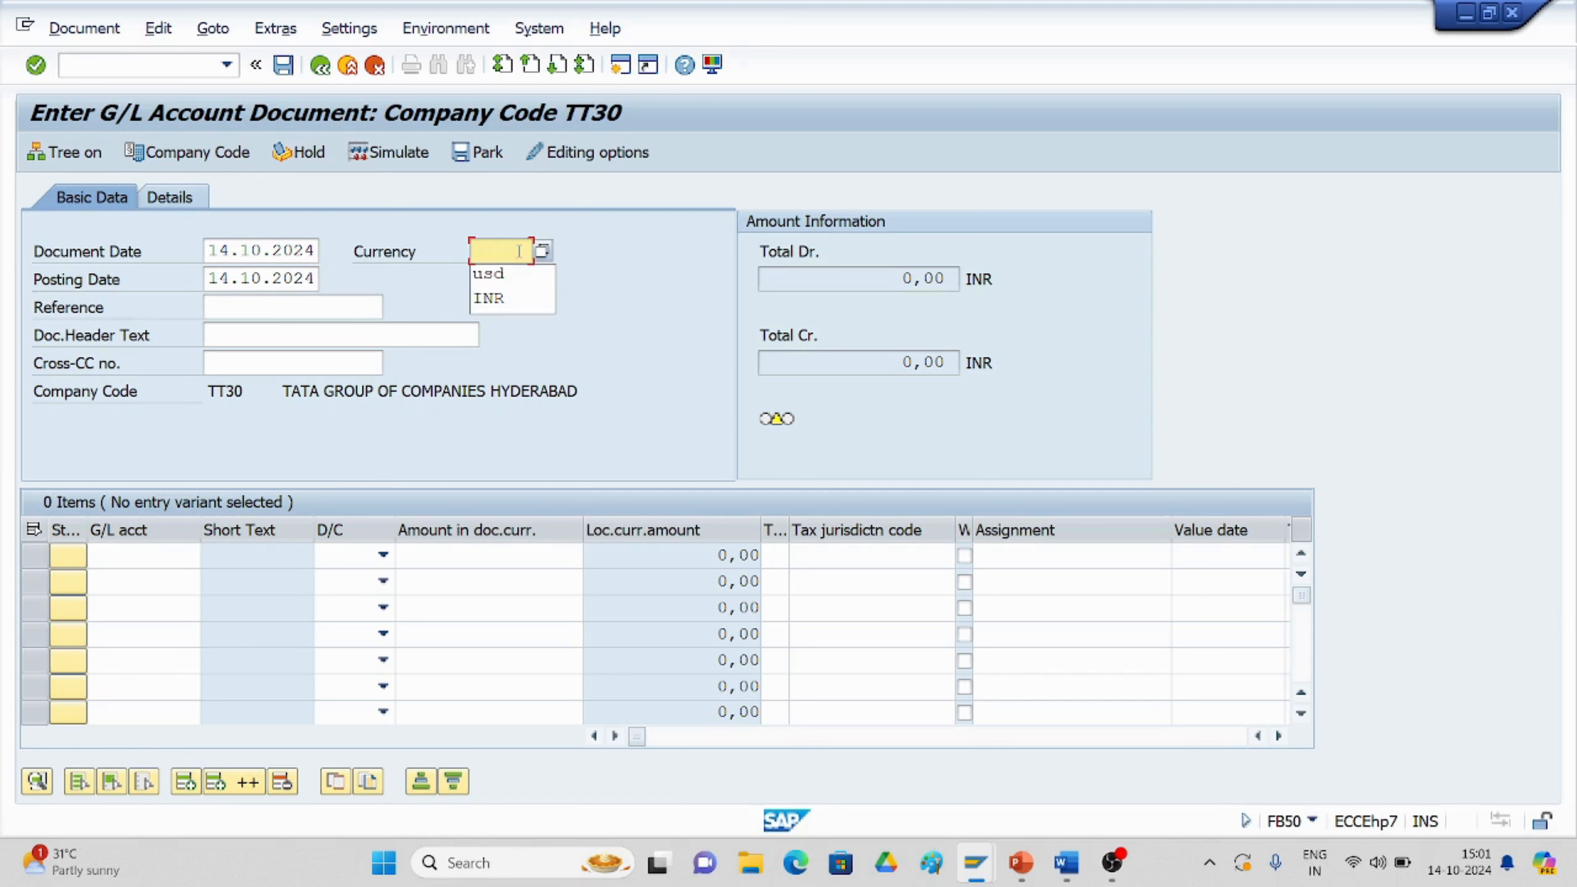
pyautogui.write('USD')
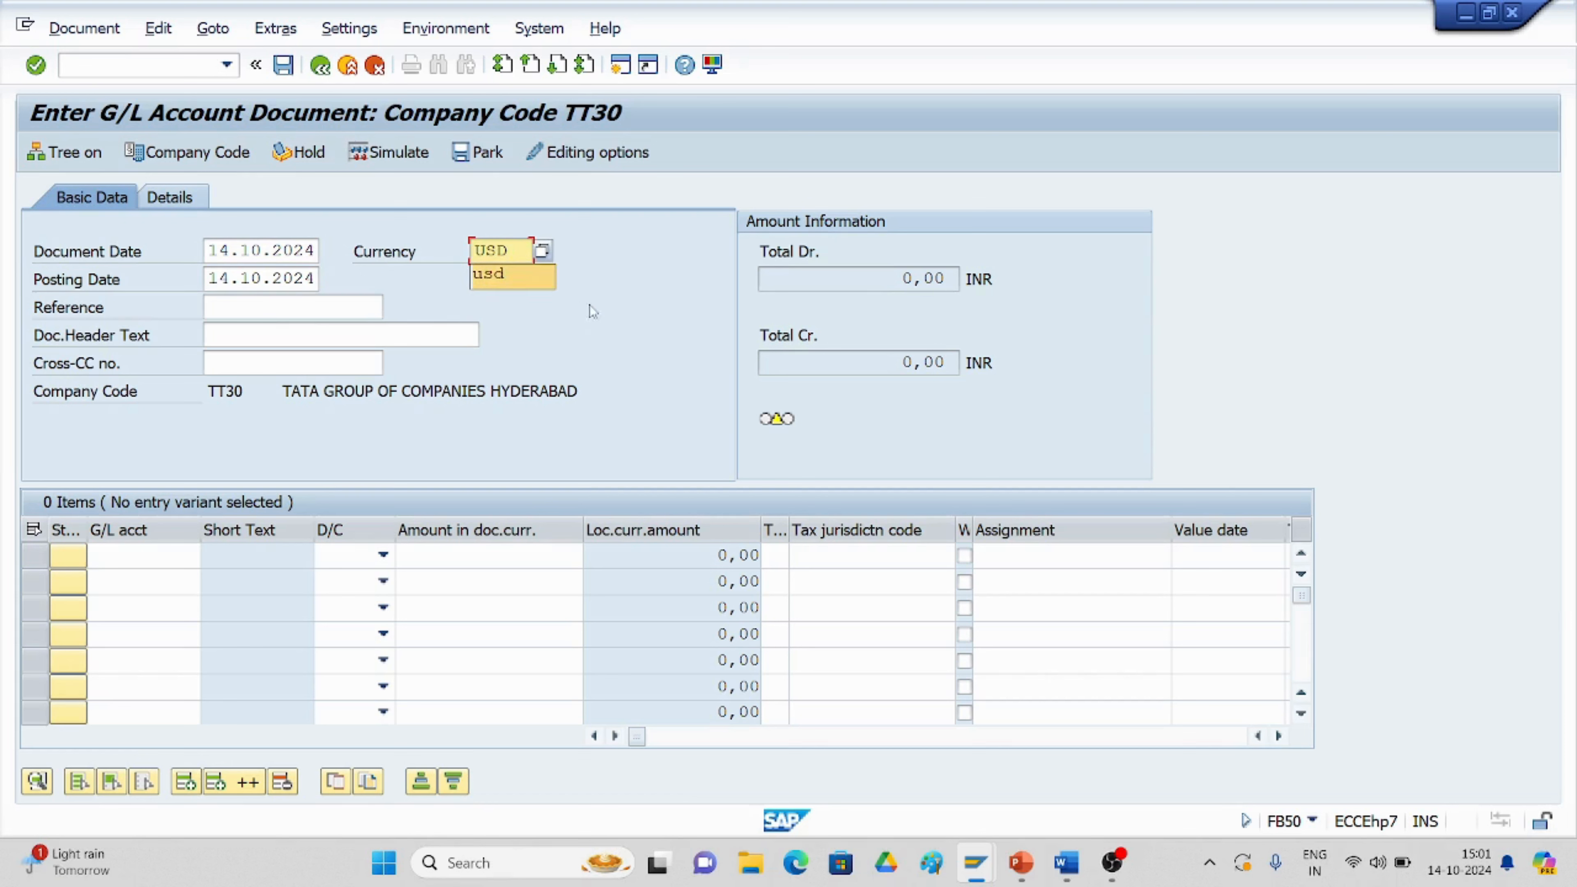
pyautogui.click(623, 292)
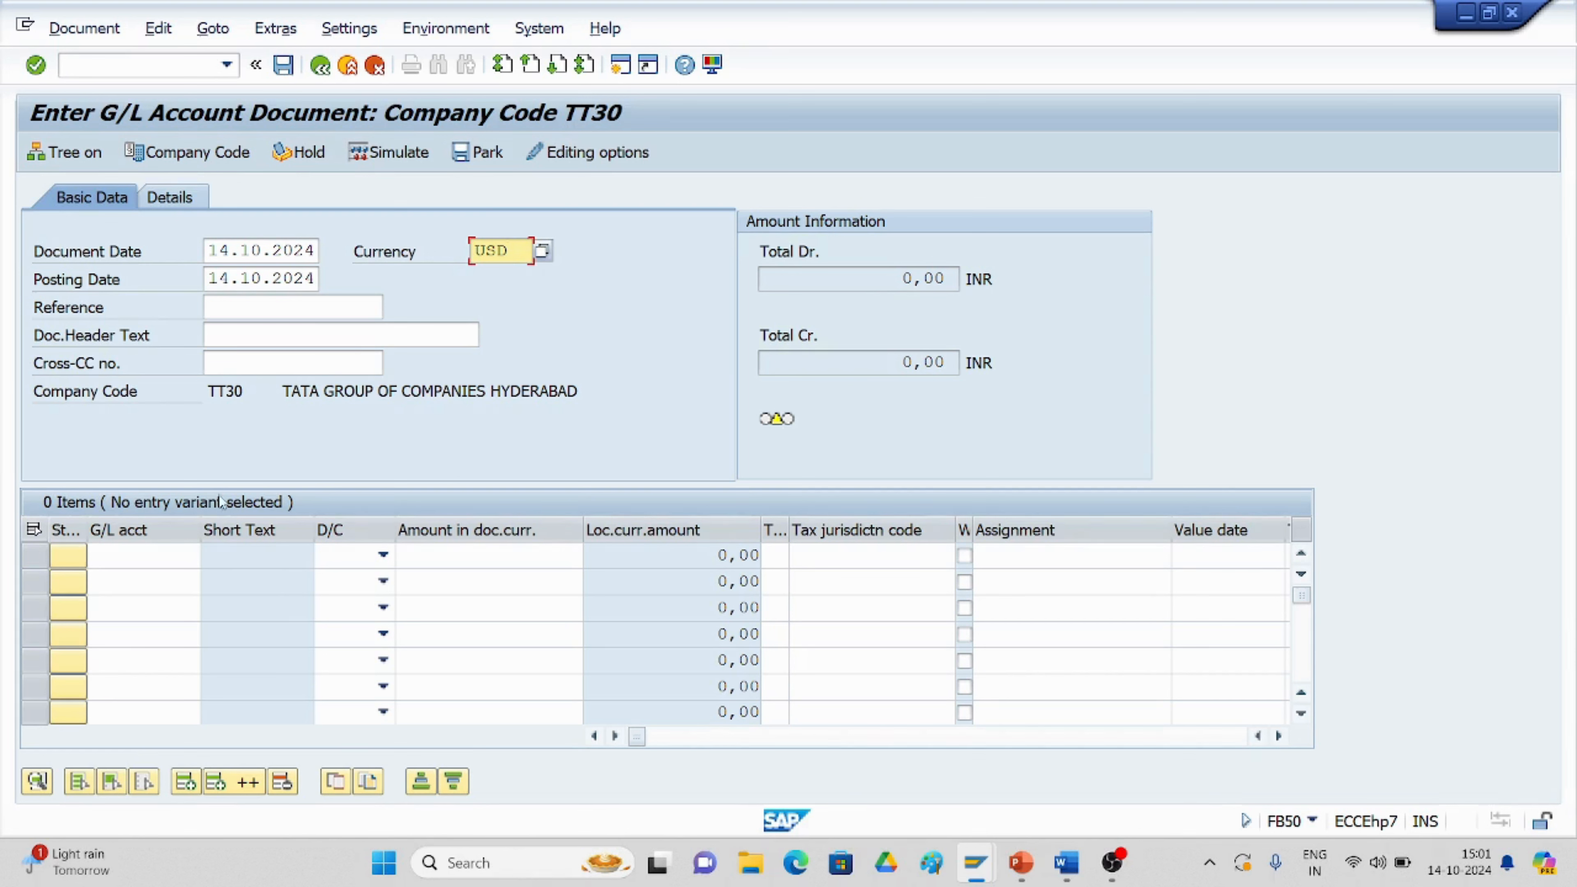
# Enter the first line item as a debit of 200 to G/L account 3000.
pyautogui.click(139, 561)
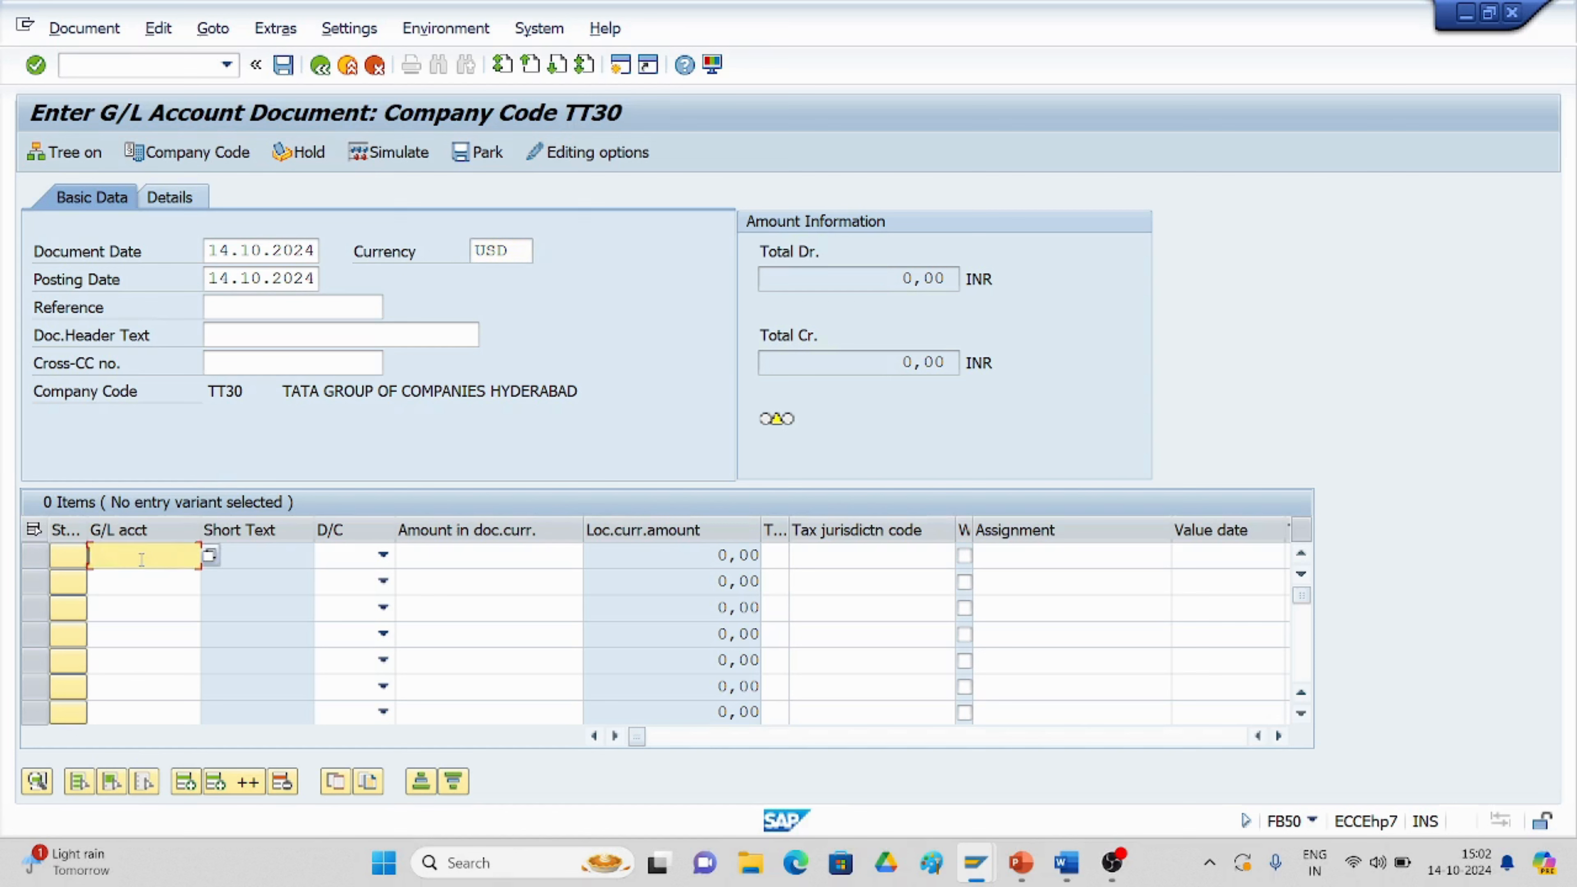
pyautogui.write('3000')
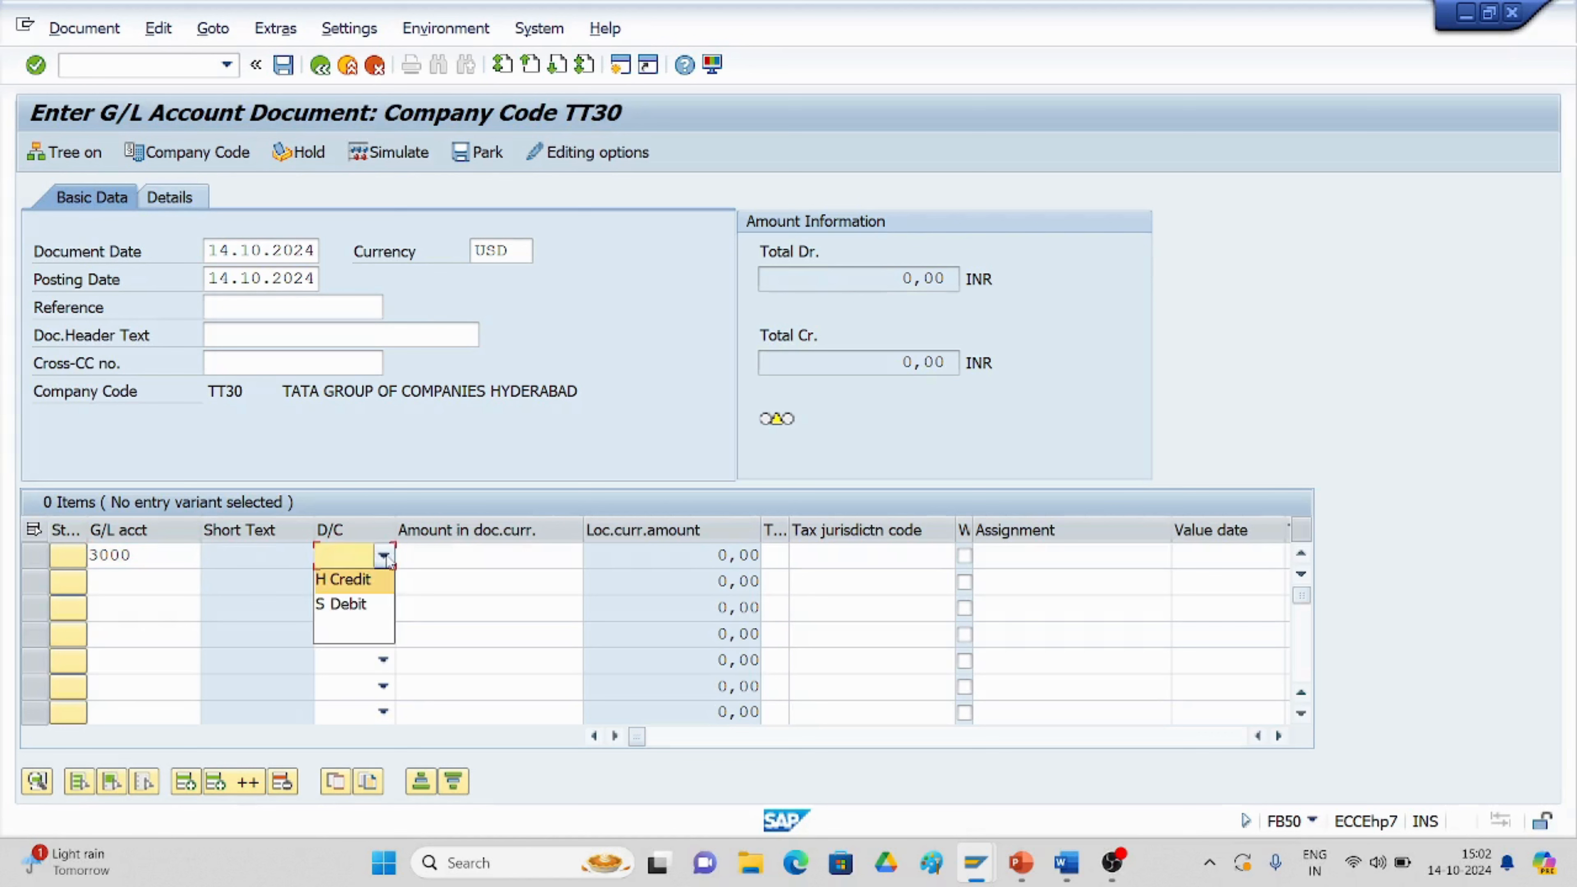
pyautogui.click(371, 604)
pyautogui.click(473, 561)
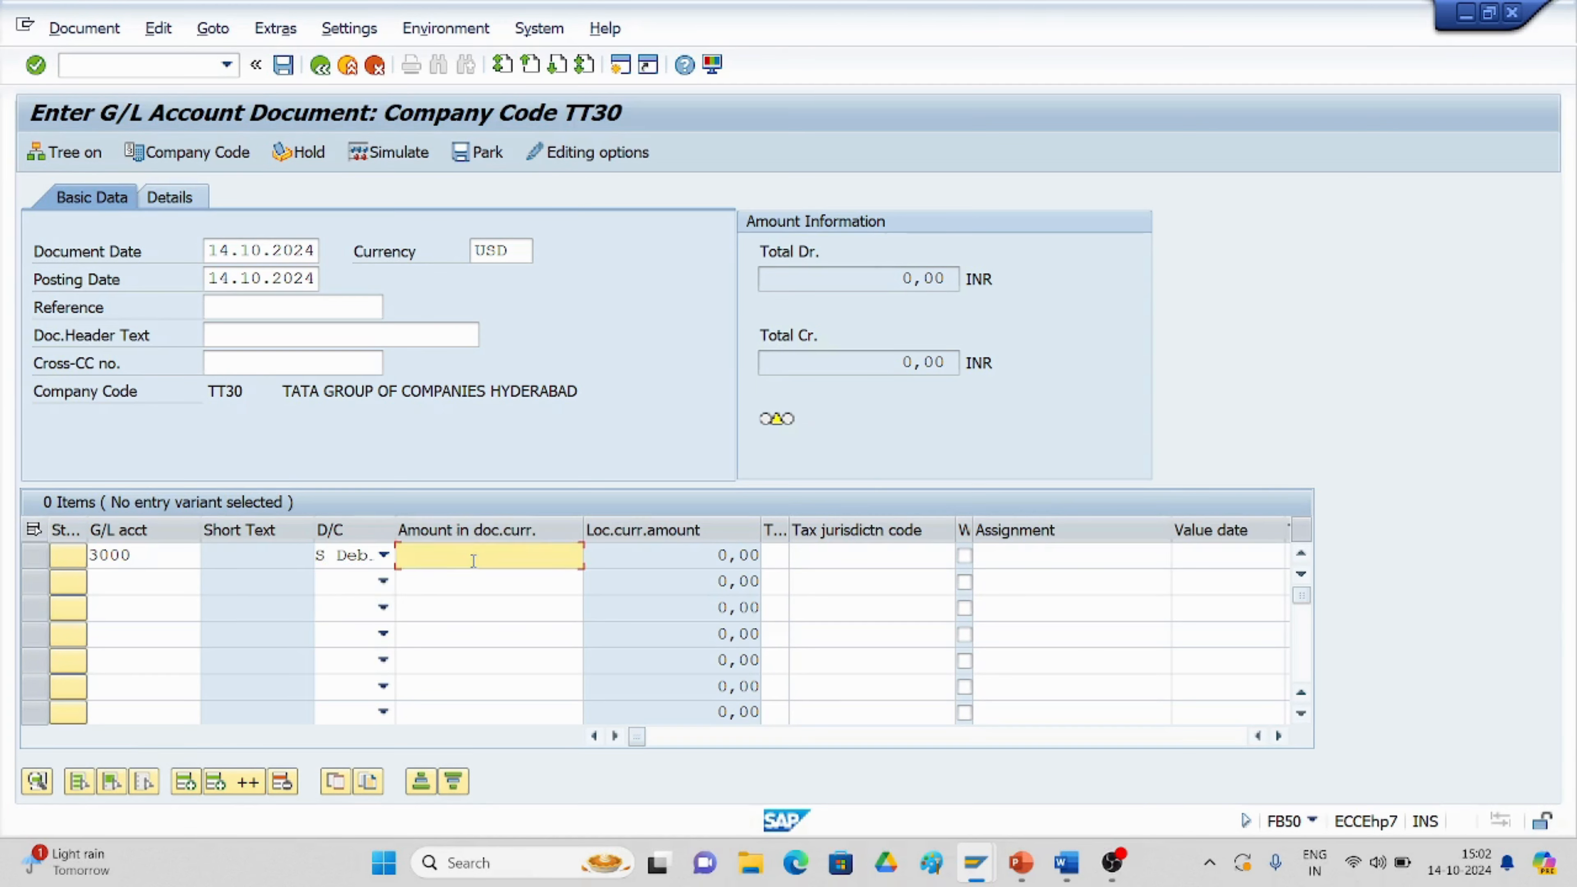
pyautogui.write('200')
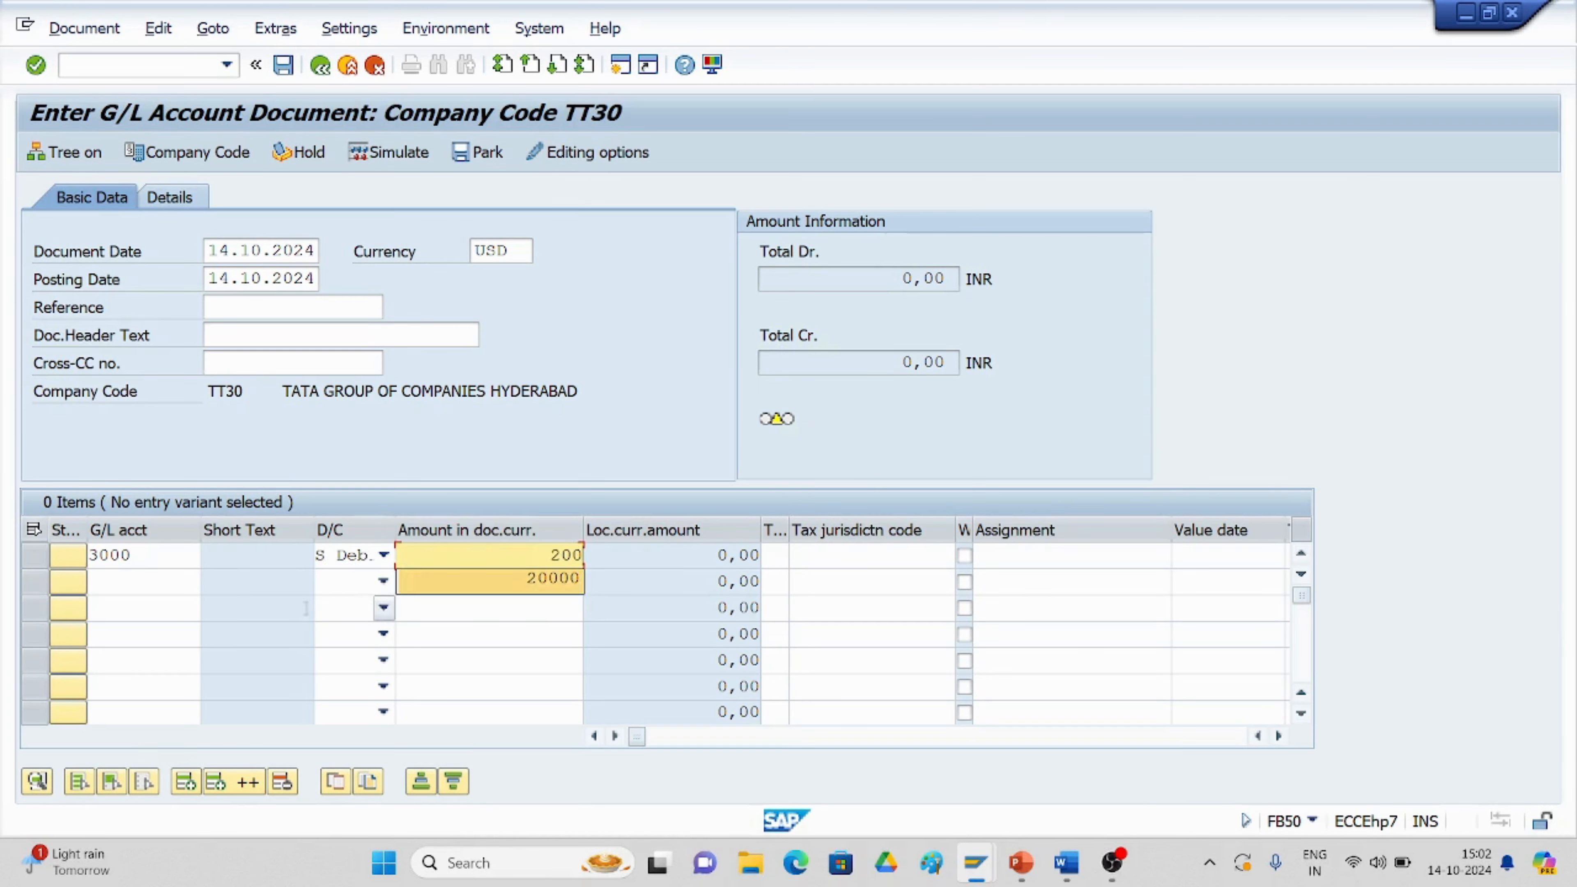
# Enter the second line item as a credit of 200 to G/L account 1000.
pyautogui.click(110, 588)
pyautogui.write('1000')
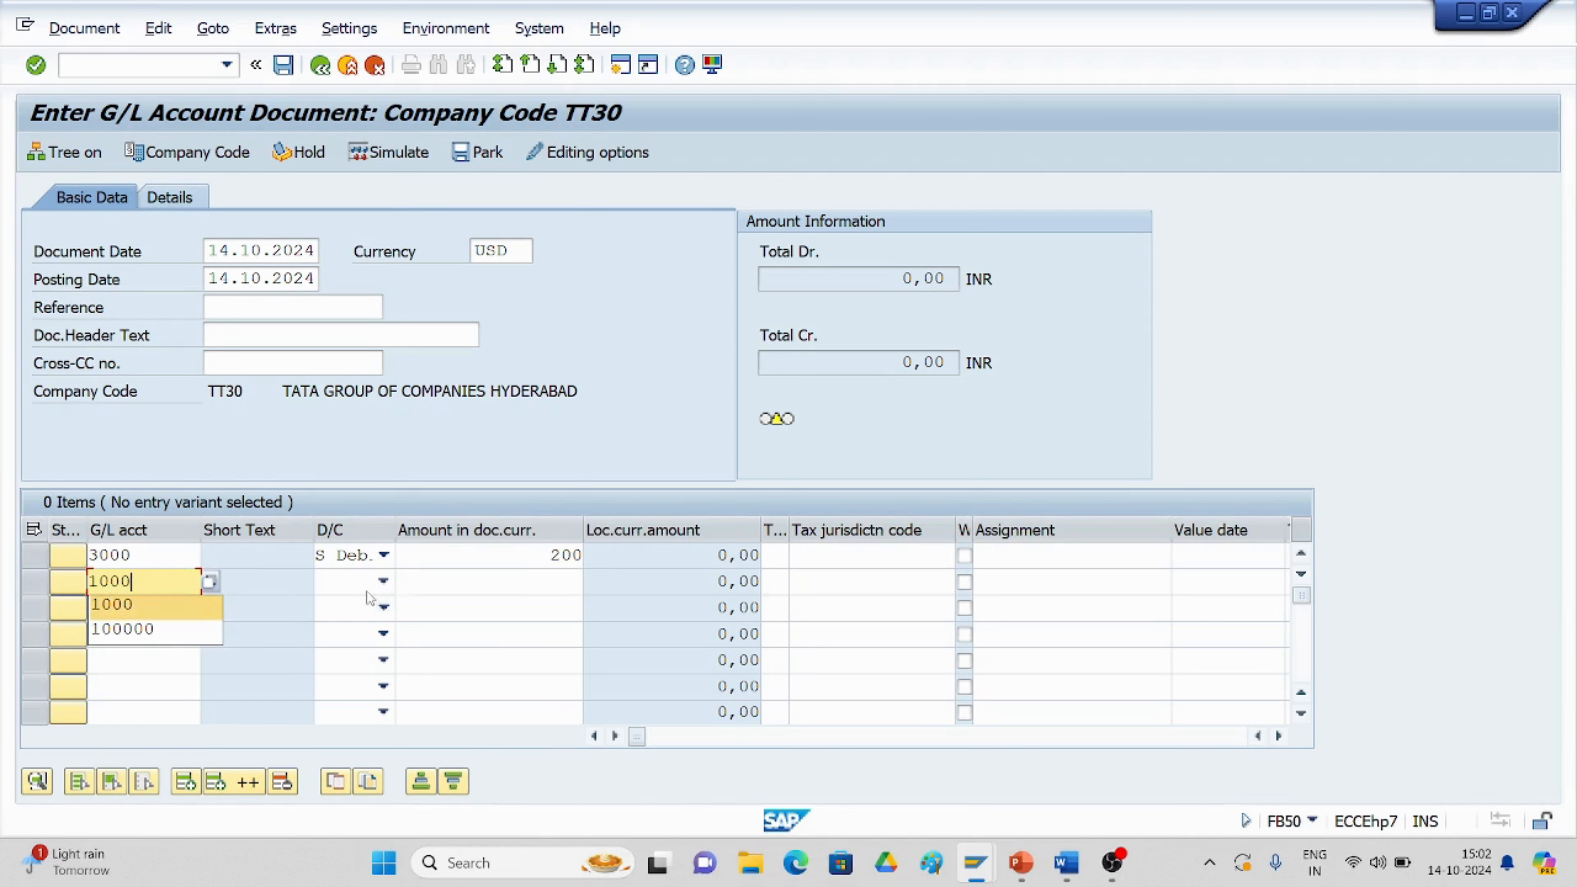
pyautogui.click(383, 581)
pyautogui.click(375, 606)
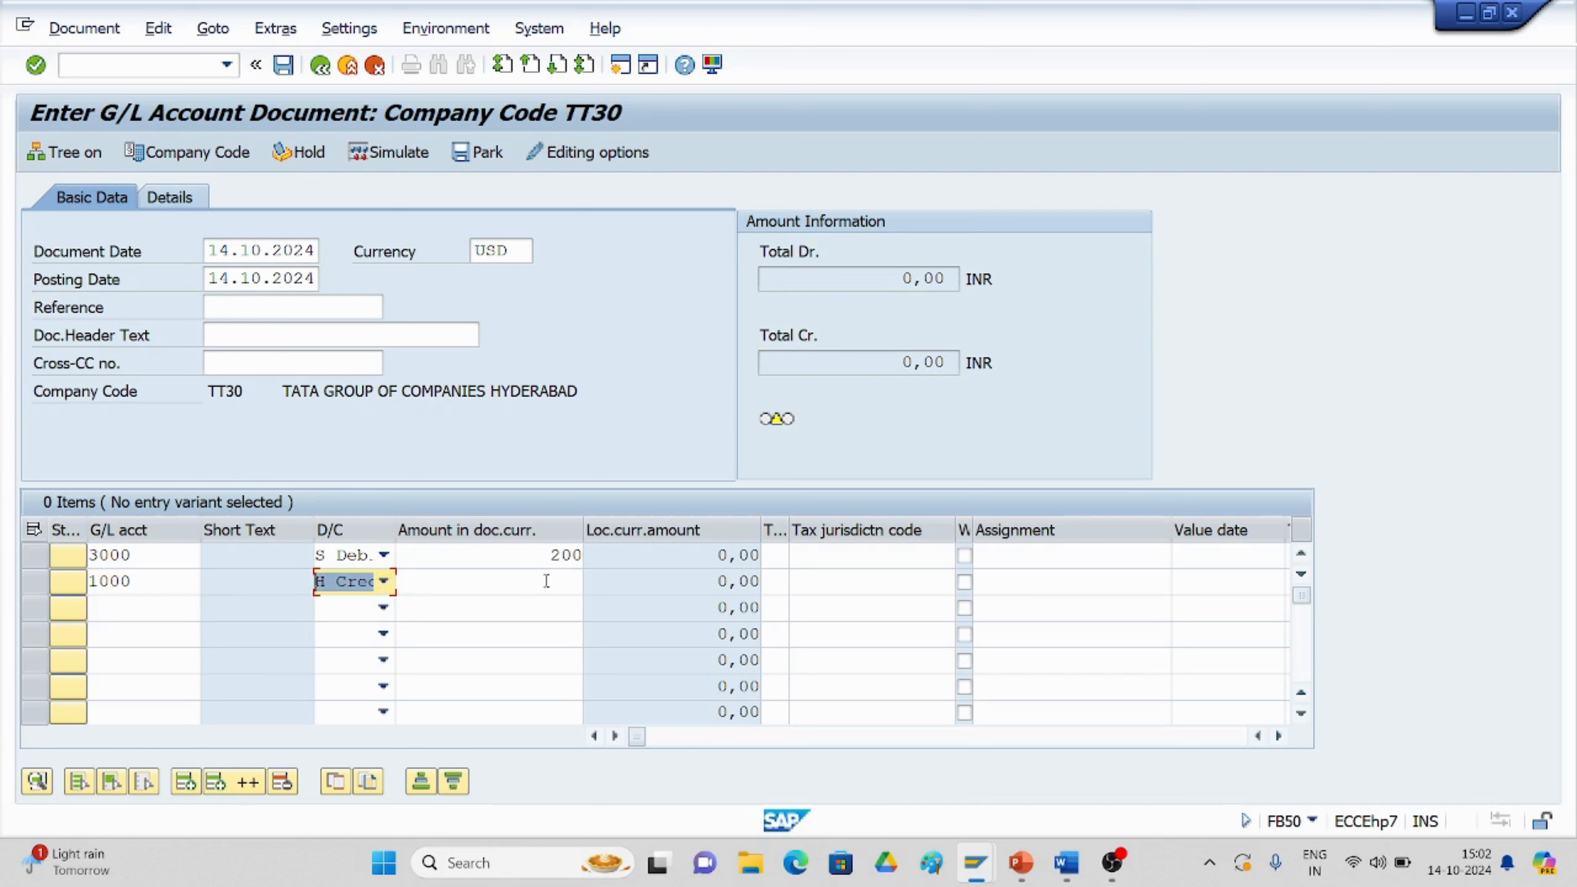
pyautogui.click(549, 581)
pyautogui.write('200')
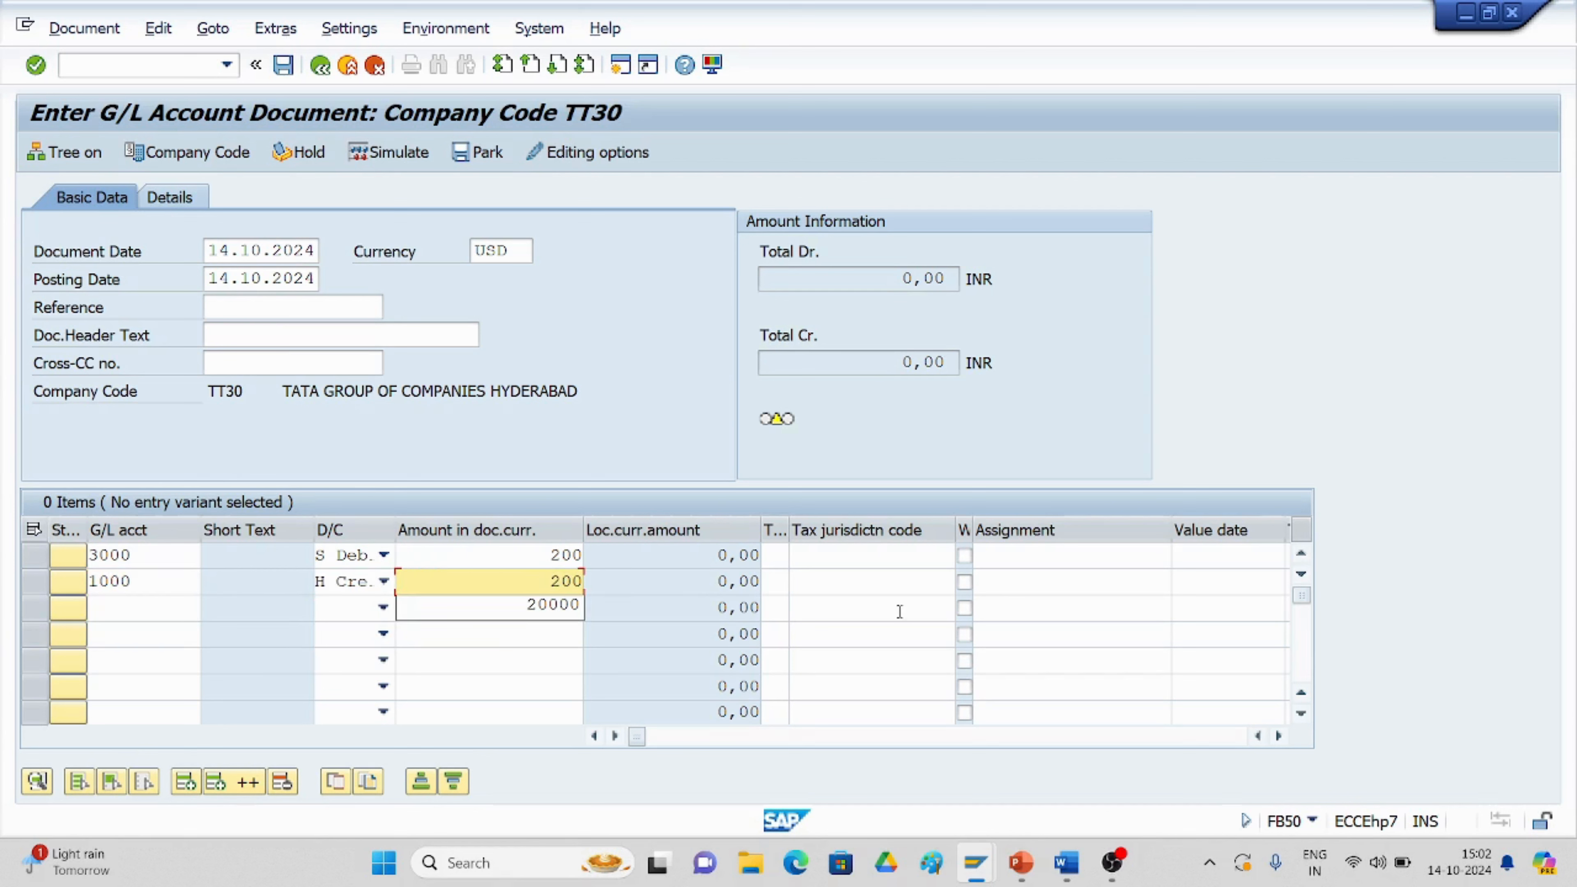
# Set the first line item's text to "BEING INVOICE POSTED WITH FOREING CURRENCY" and validate the entries.
pyautogui.click(1279, 737)
pyautogui.click(1279, 737)
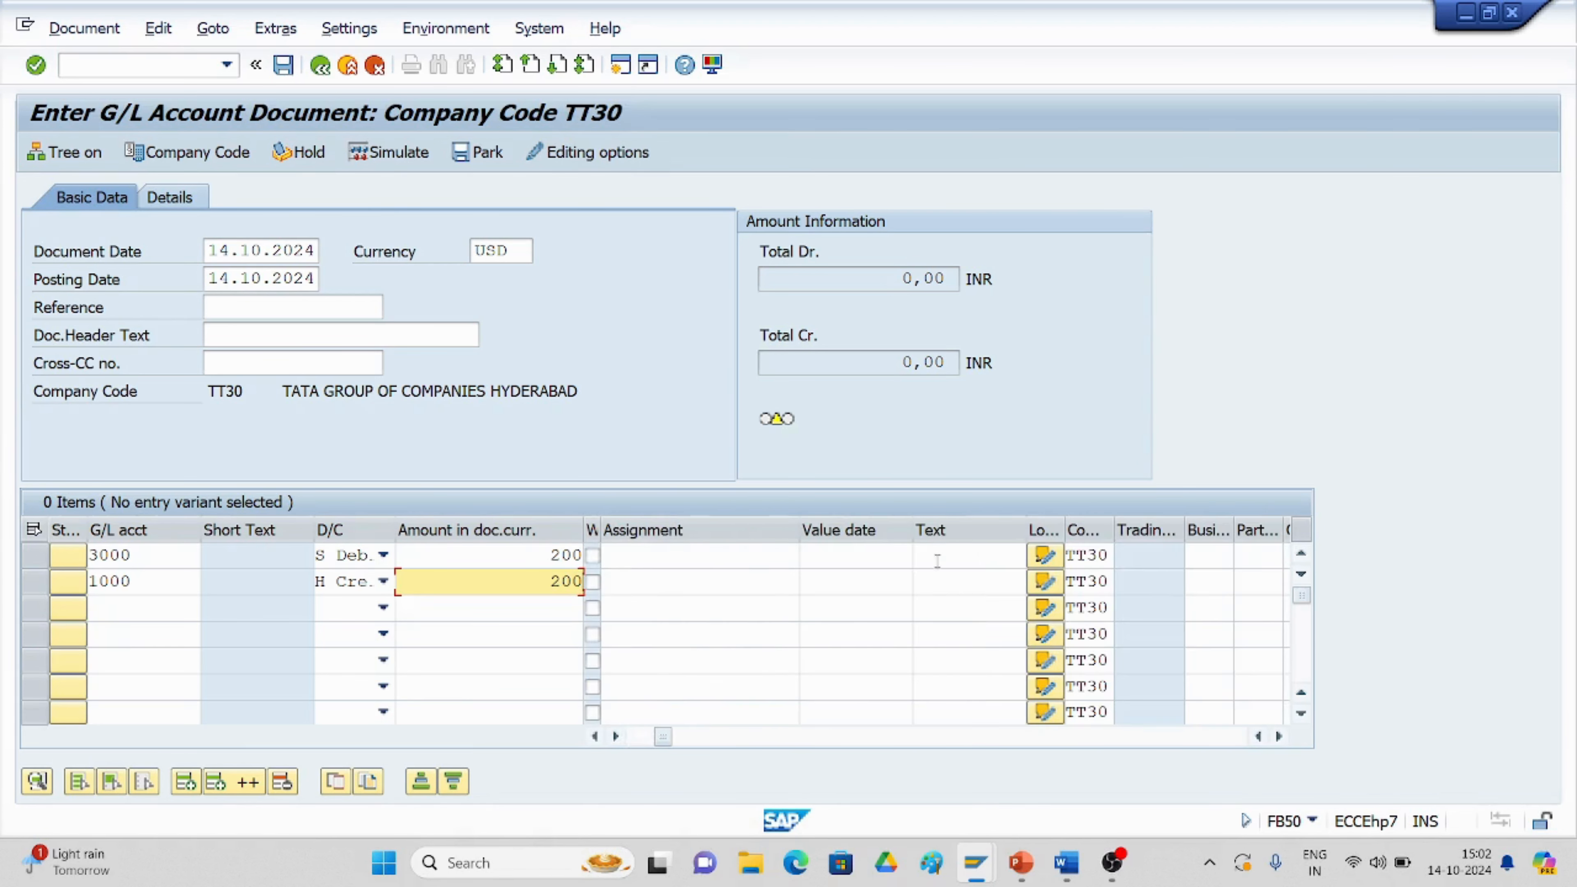
pyautogui.click(938, 555)
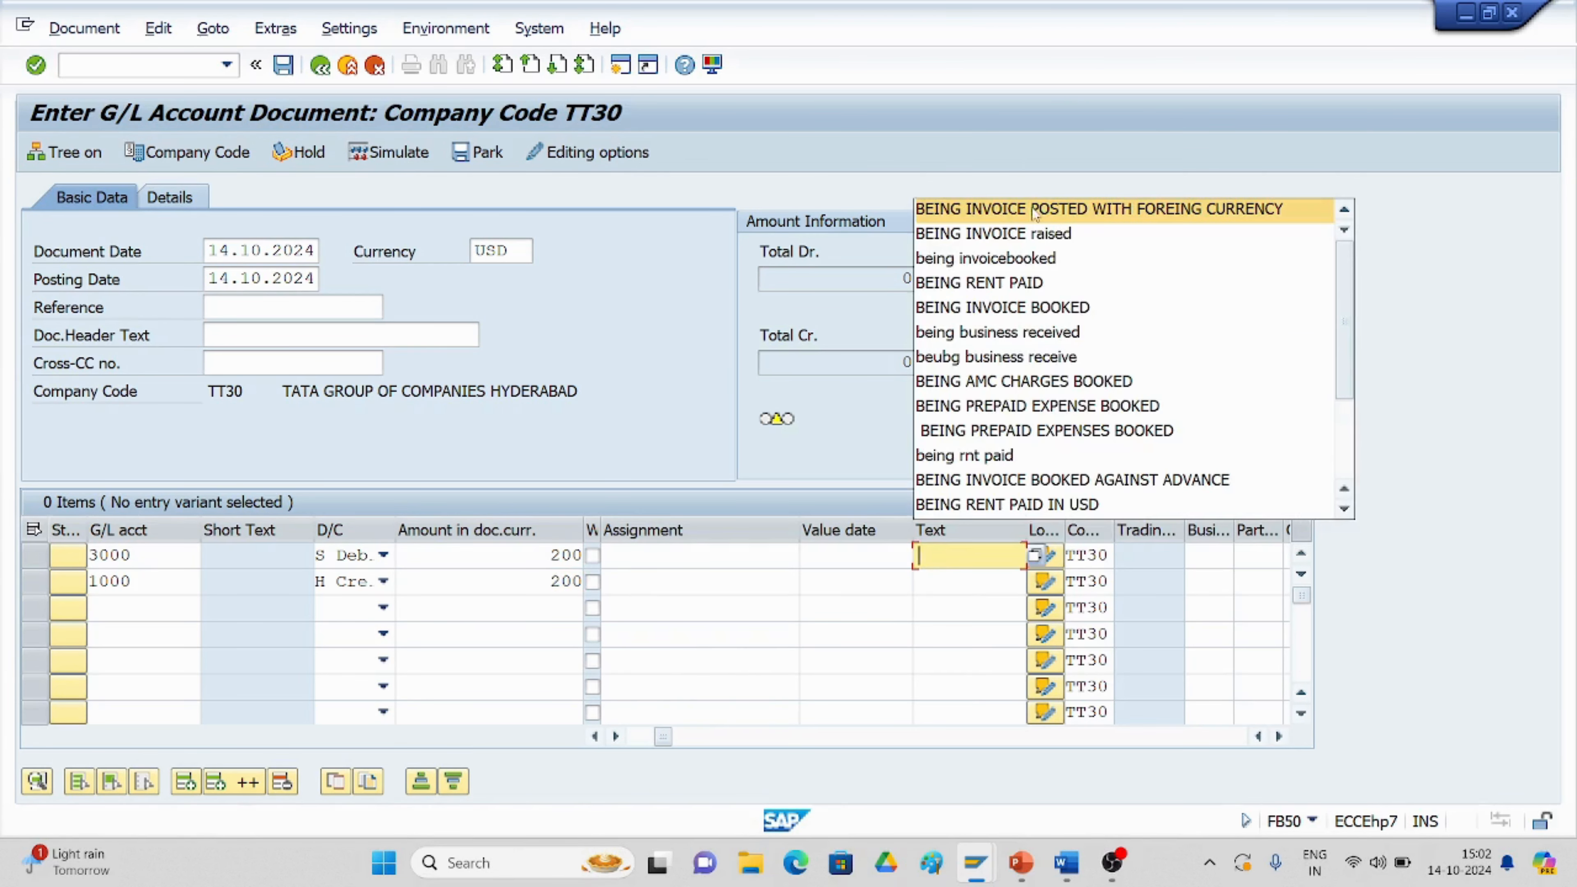
pyautogui.click(1034, 209)
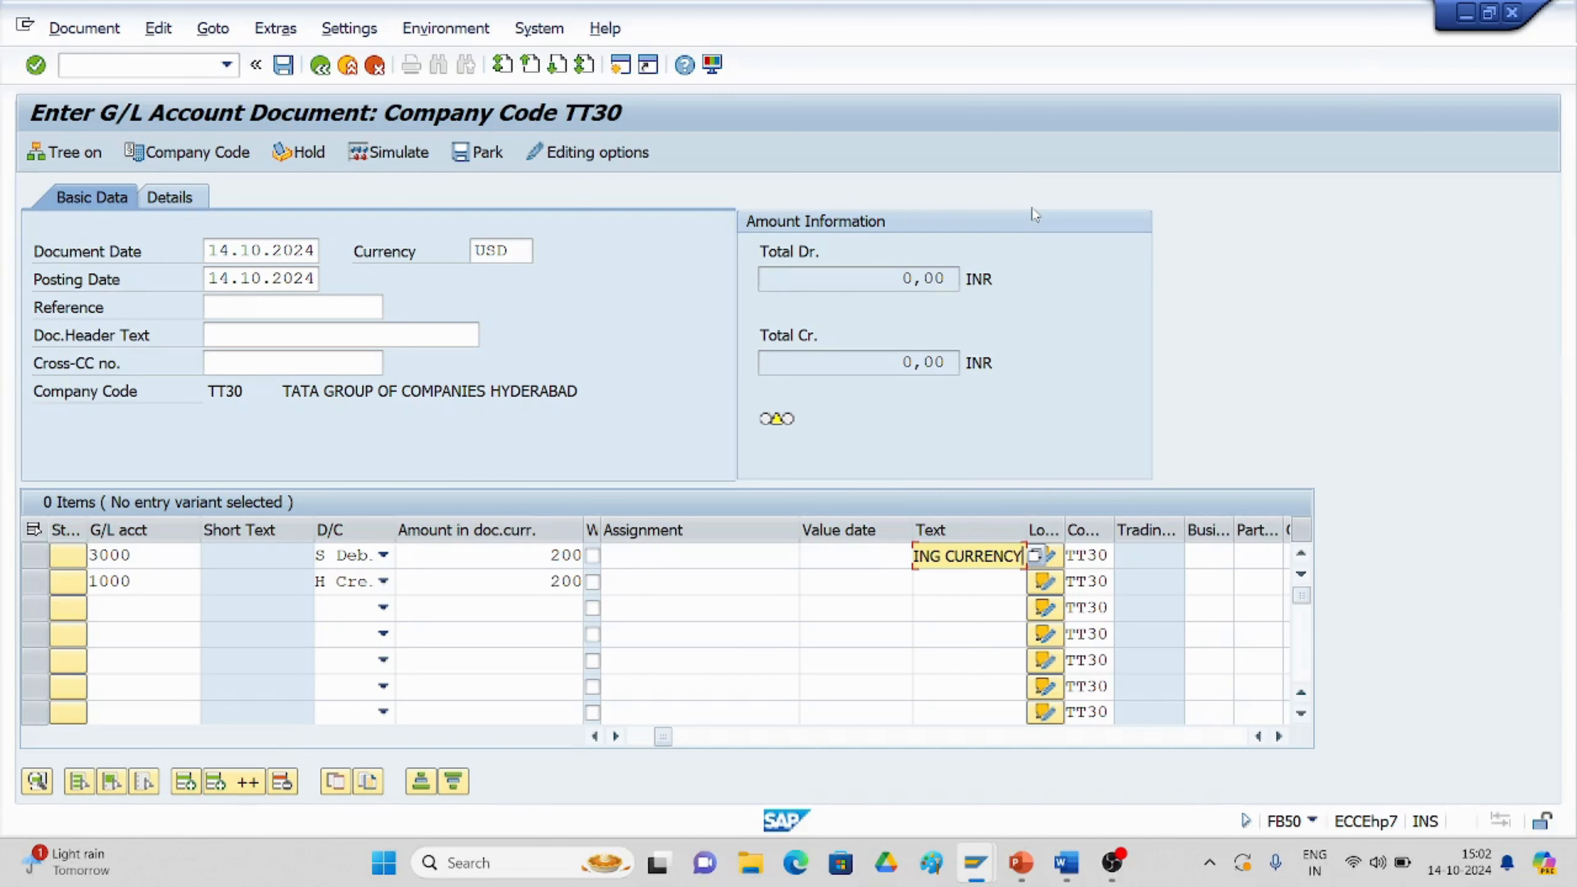
pyautogui.press('Return')
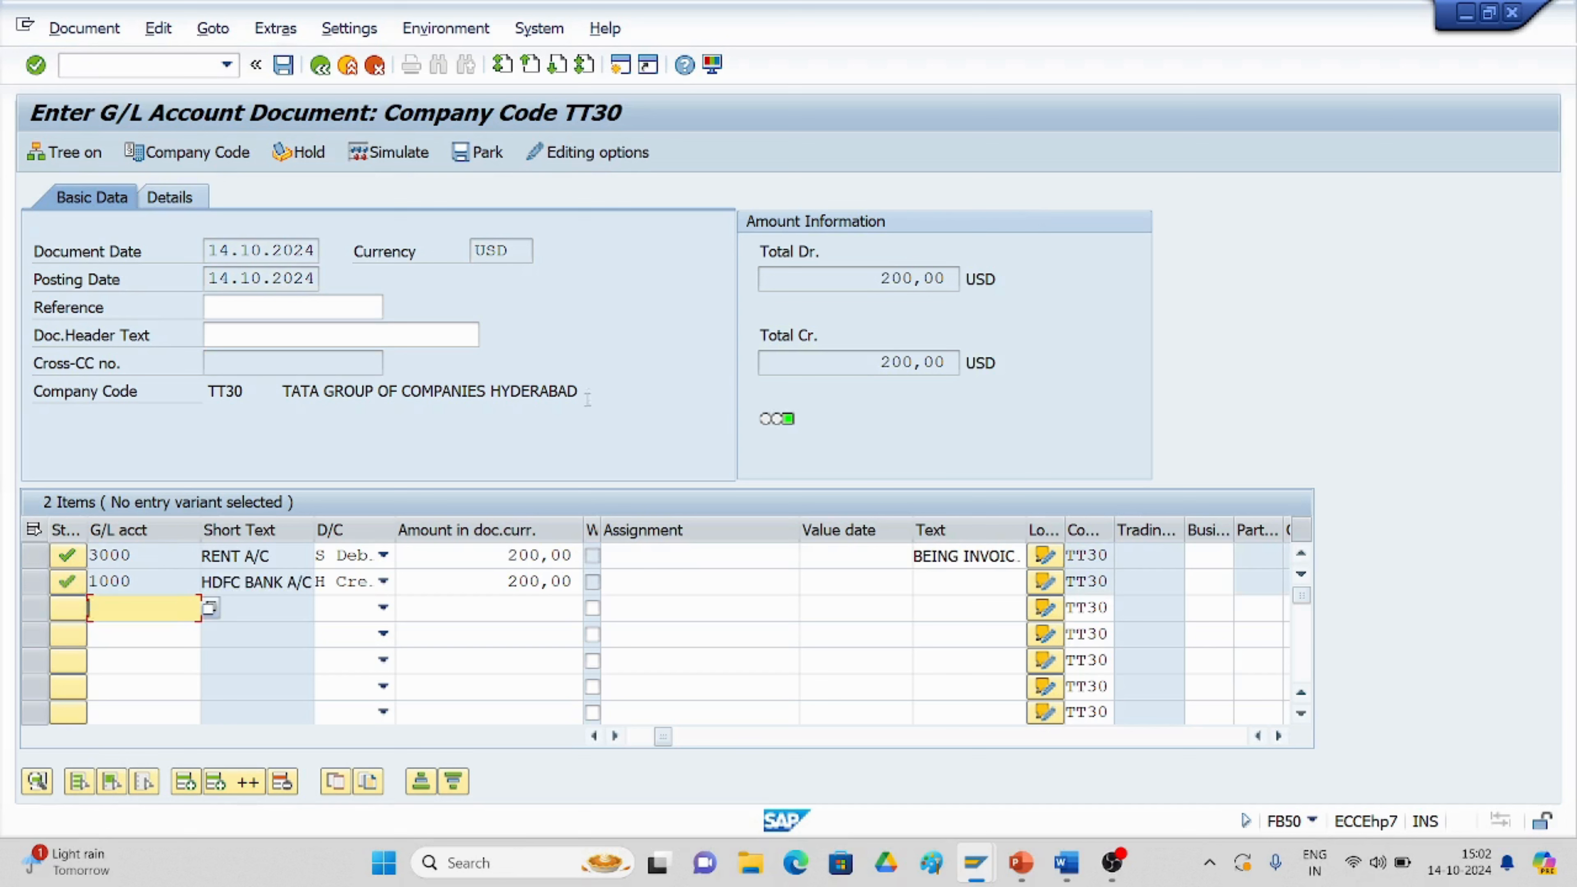
# Simulate the G/L document to check its line items, and return to the document entry.
pyautogui.click(79, 35)
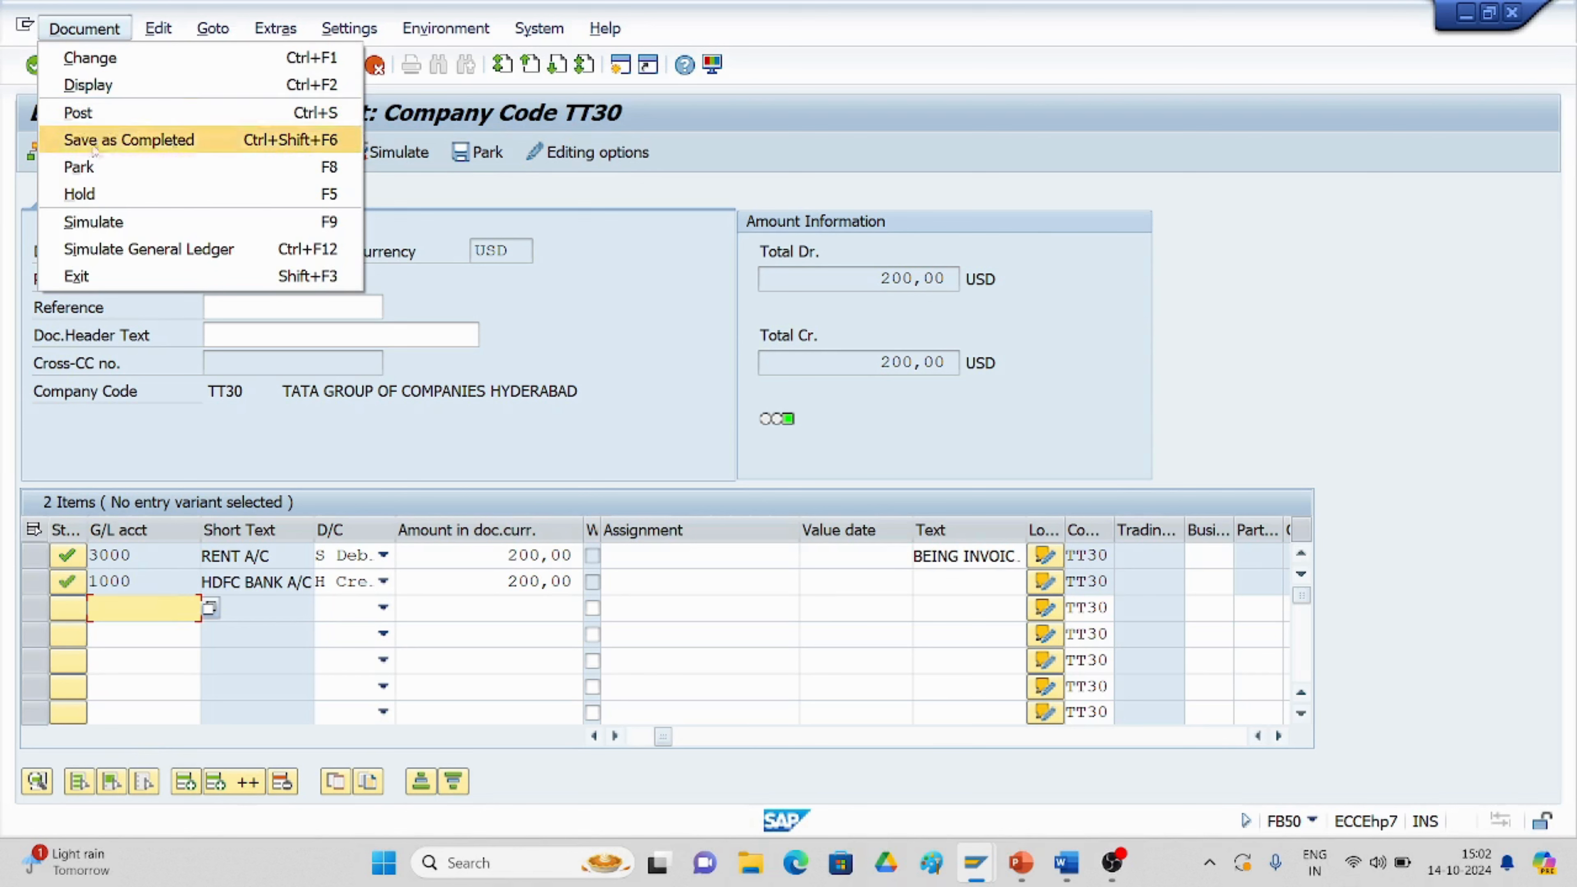
pyautogui.click(108, 228)
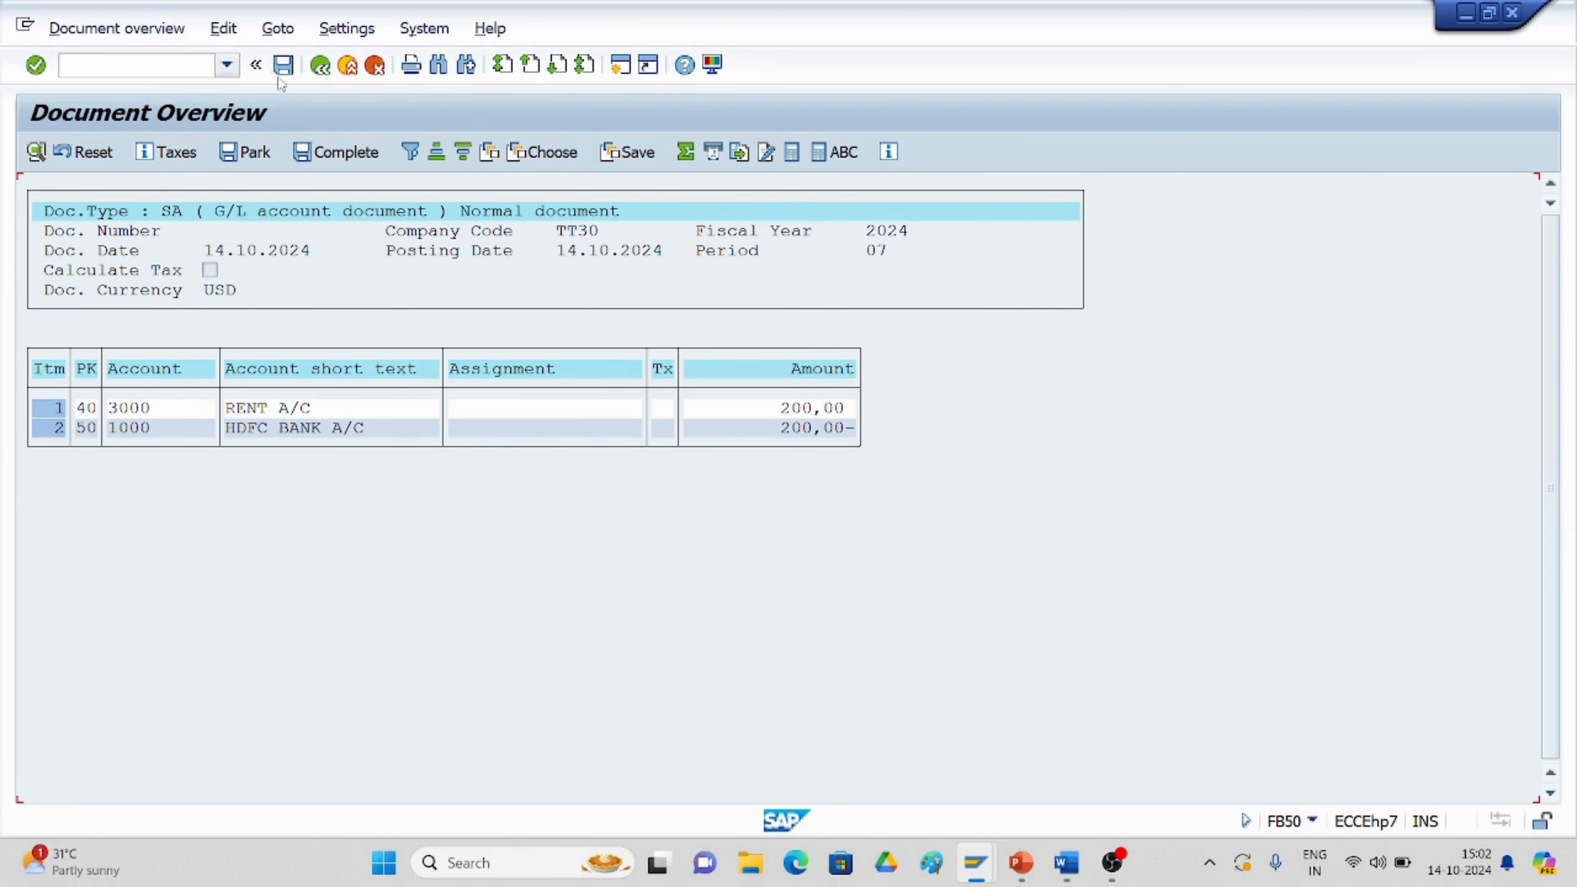
pyautogui.click(319, 65)
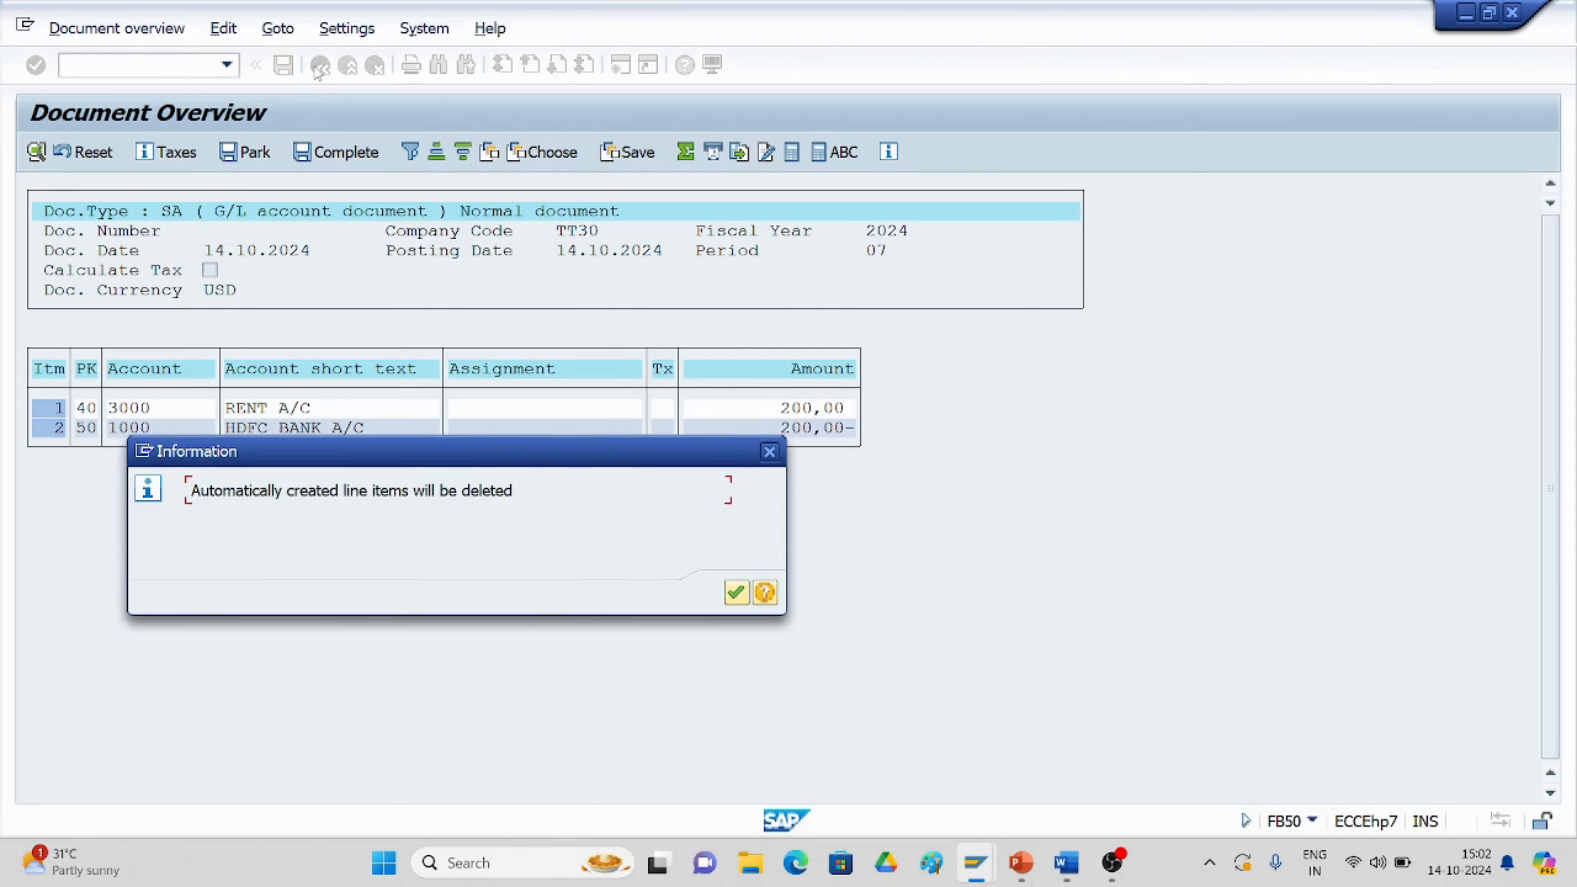
pyautogui.click(734, 594)
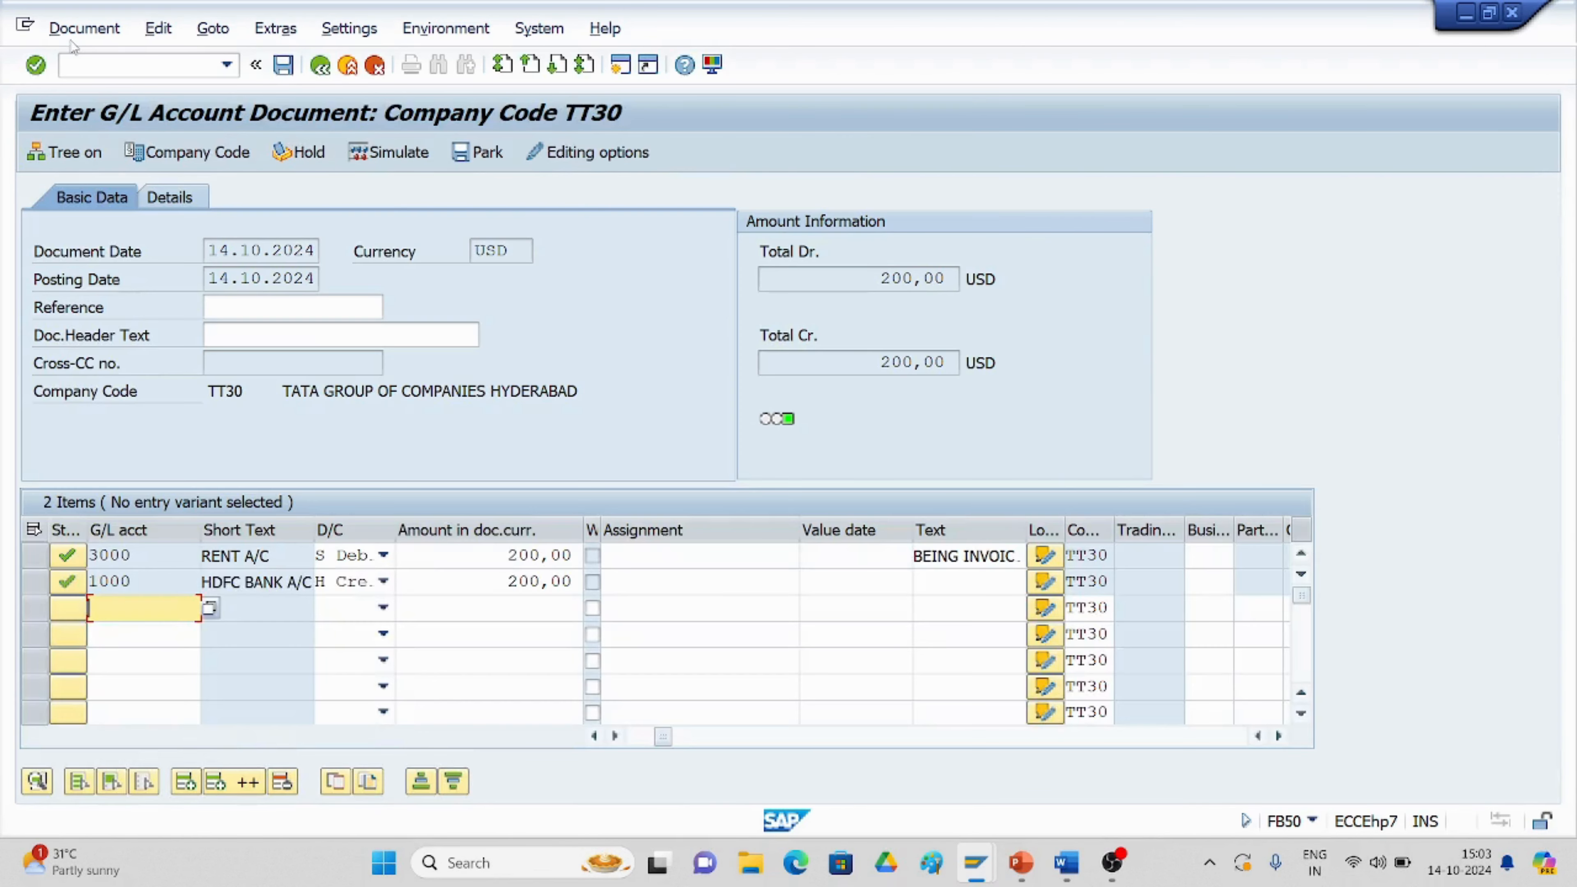
# Post the USD G/L document in company code TT30.
pyautogui.click(83, 28)
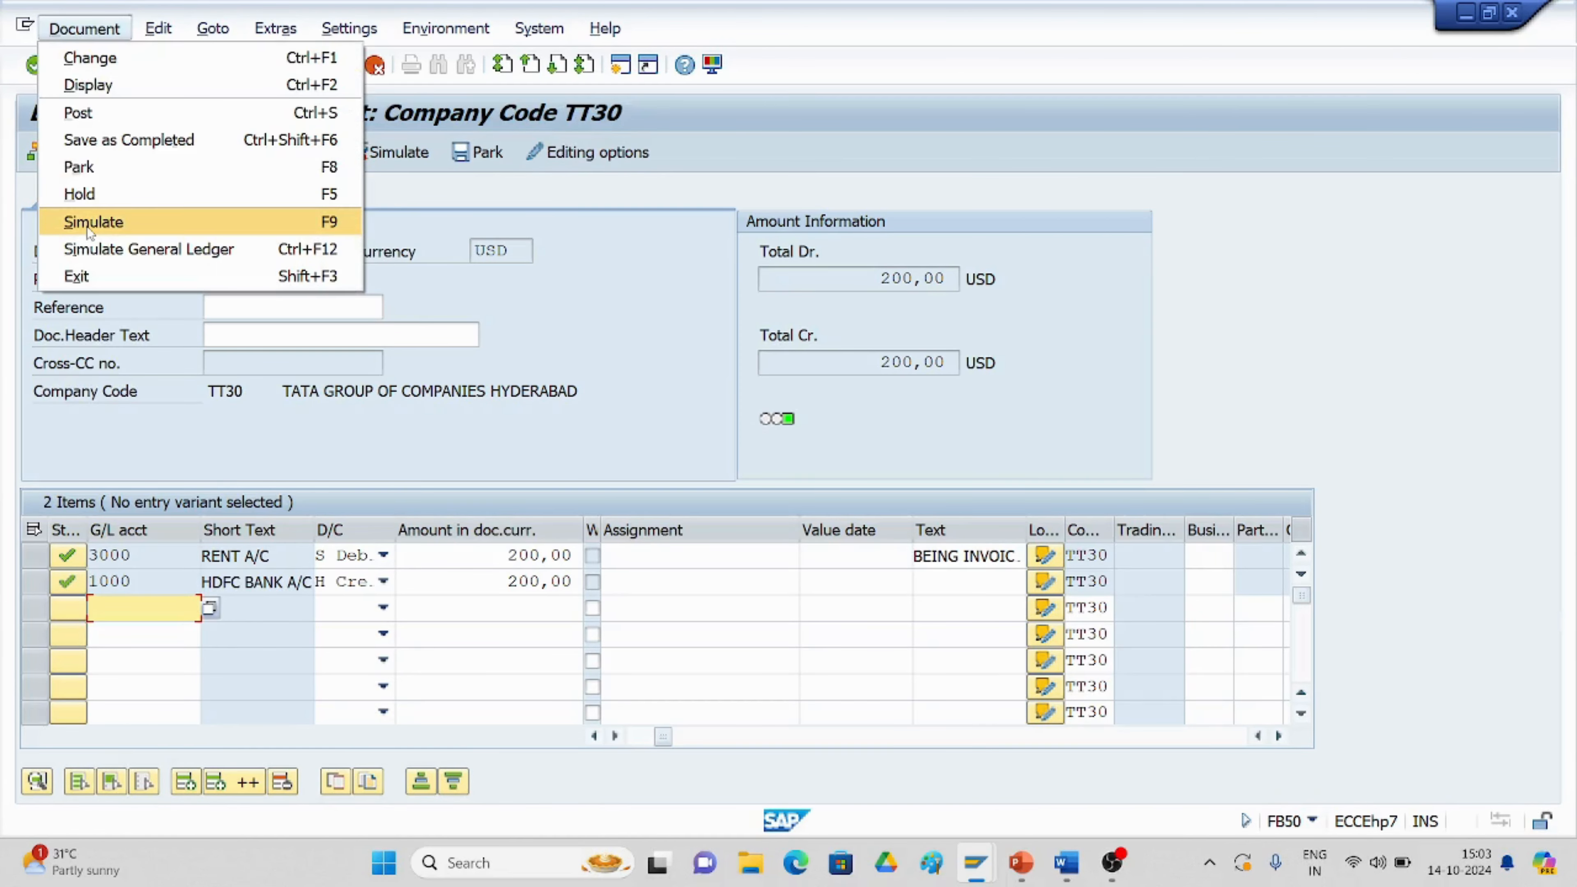
pyautogui.click(788, 161)
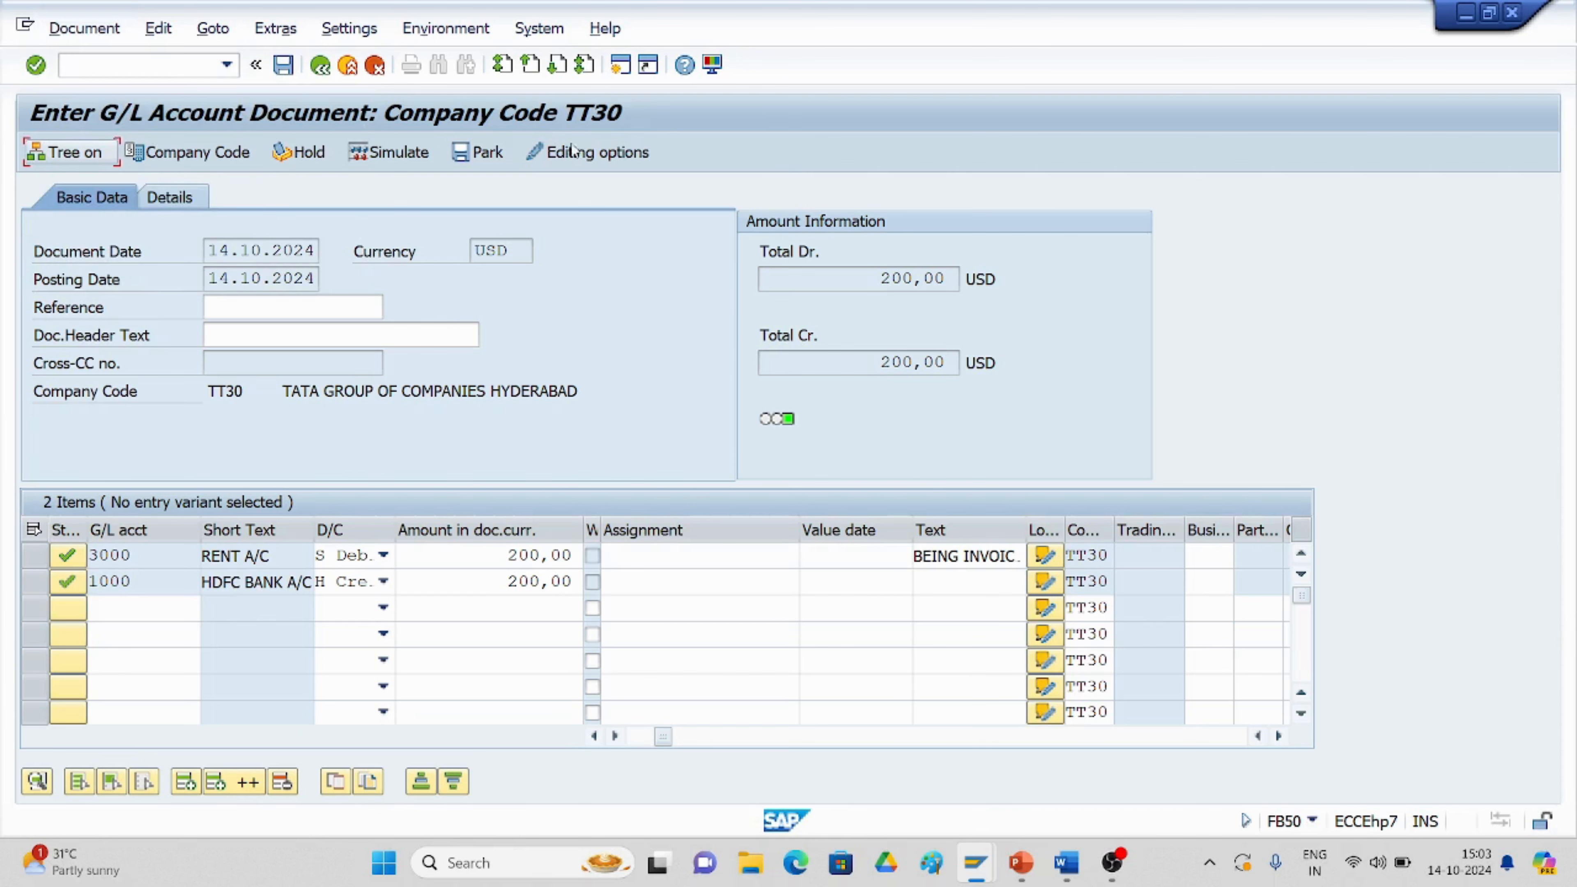
pyautogui.click(282, 65)
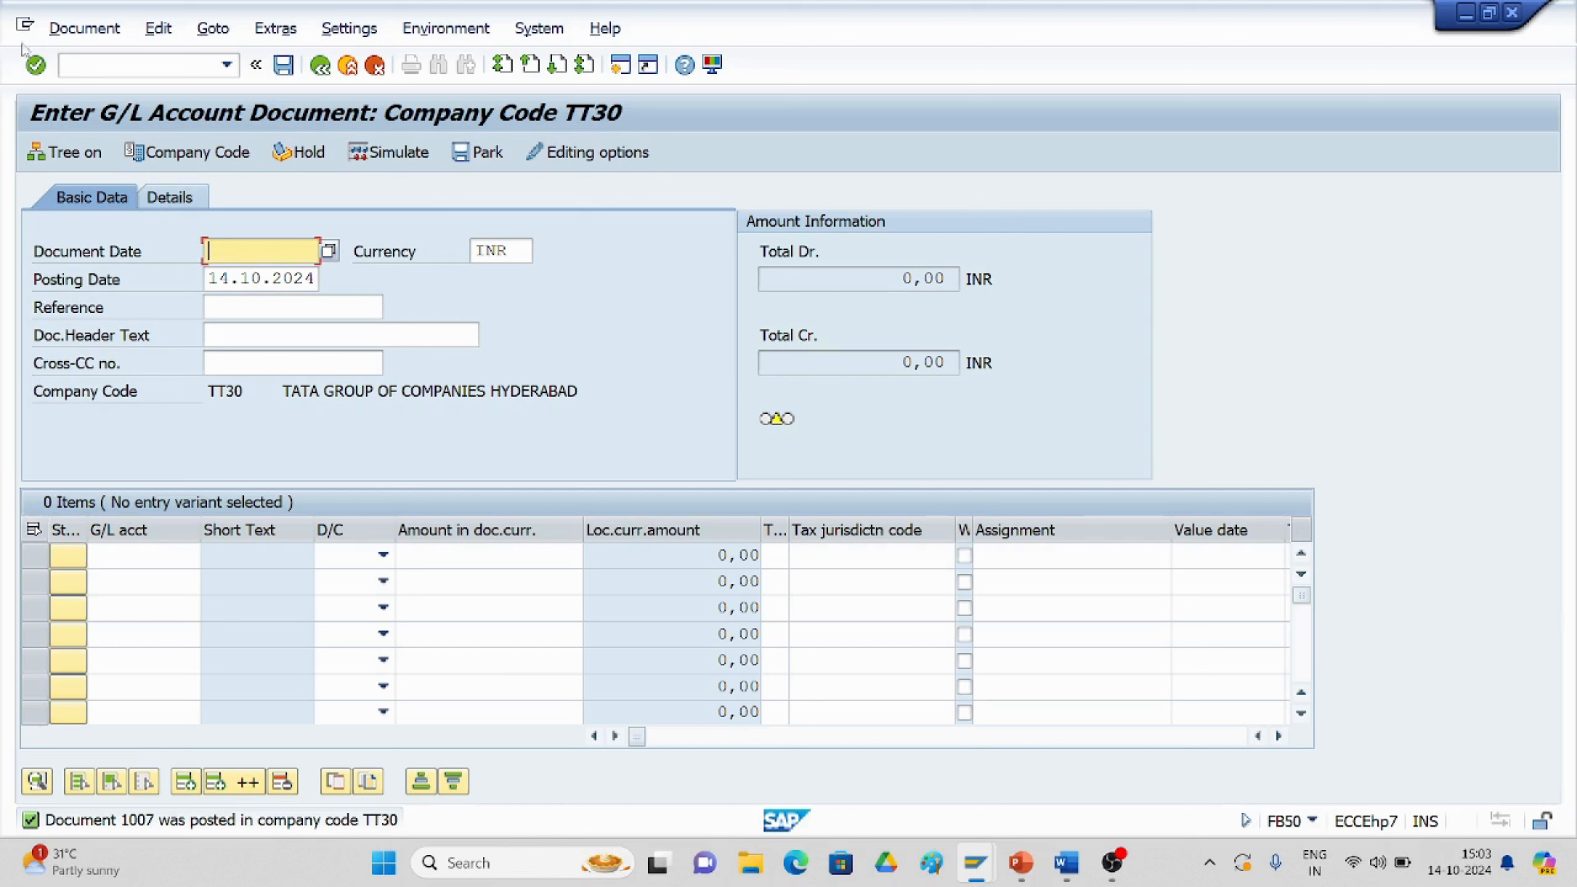
# Display the G/L document just posted and call up its display currency selection.
pyautogui.click(79, 33)
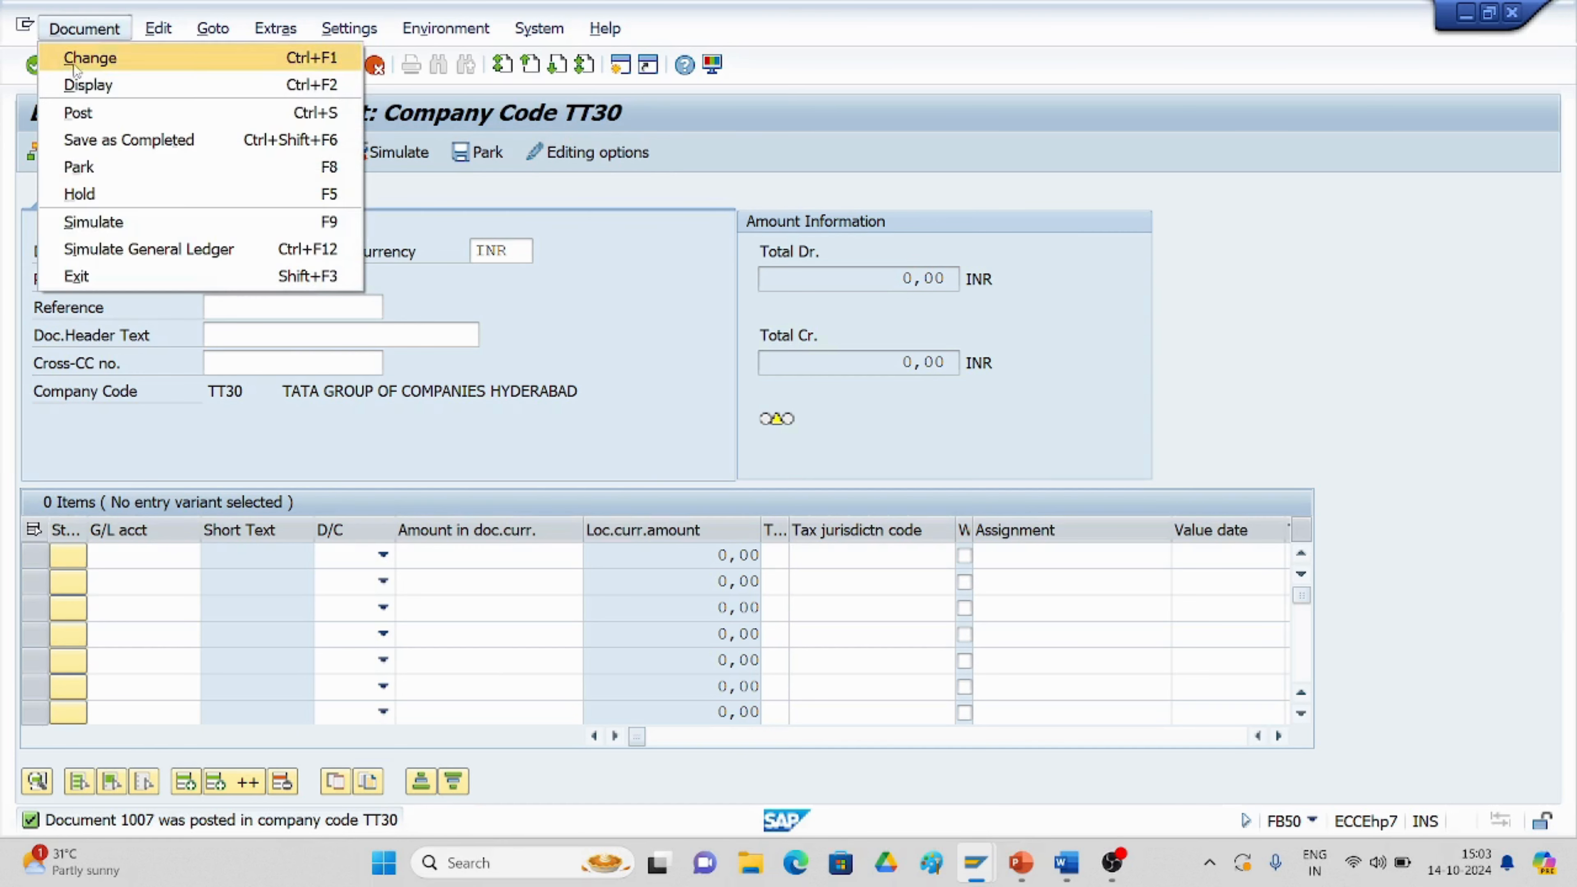
pyautogui.click(78, 87)
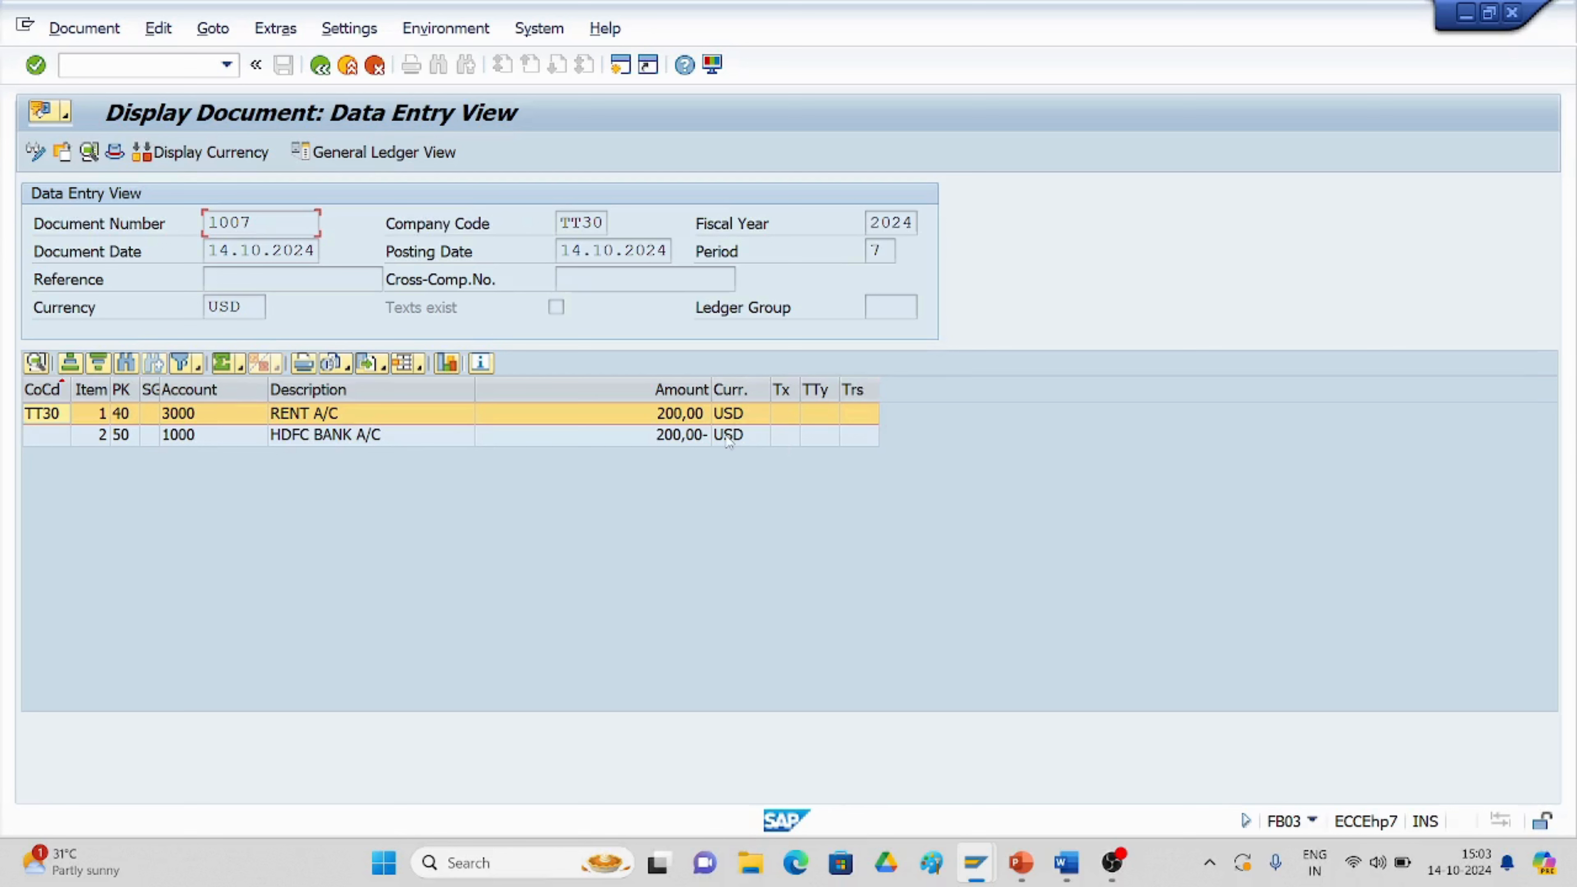
pyautogui.click(187, 157)
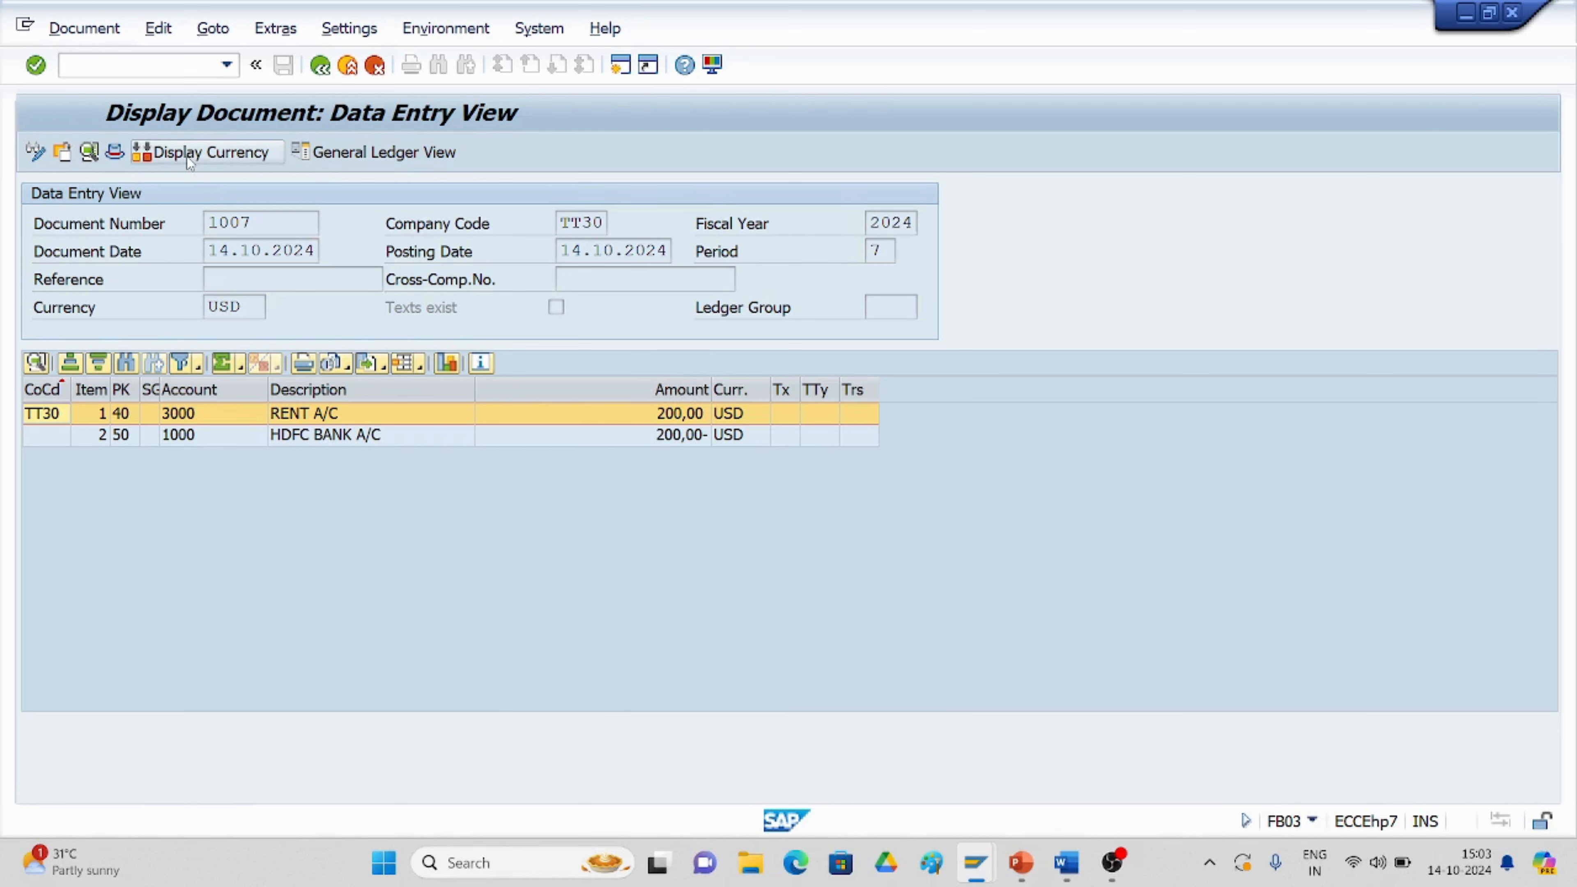